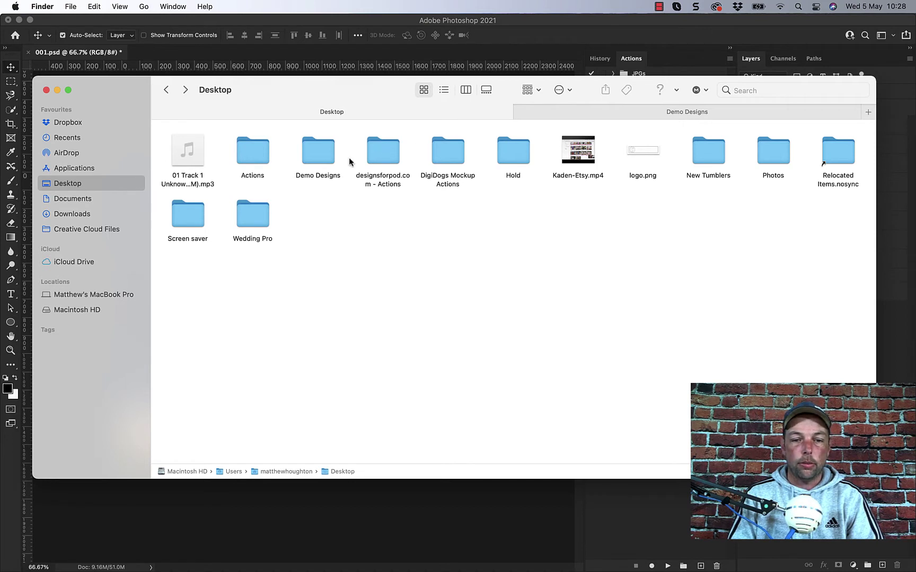
# Step: Open 2800x3200.psd from the Art - PSDs folder inside the designsforpod.com - Actions folder in Photoshop
pyautogui.doubleClick(380, 155)
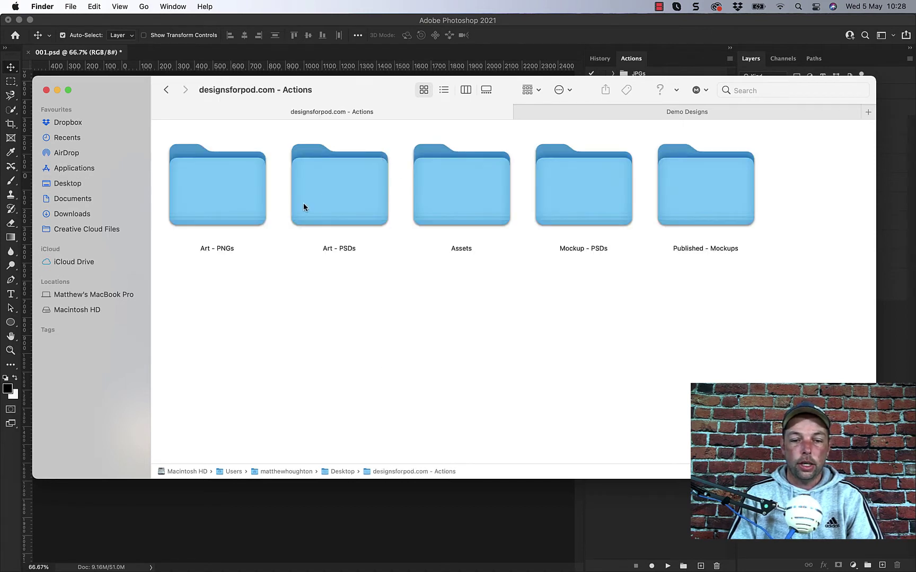
pyautogui.doubleClick(346, 200)
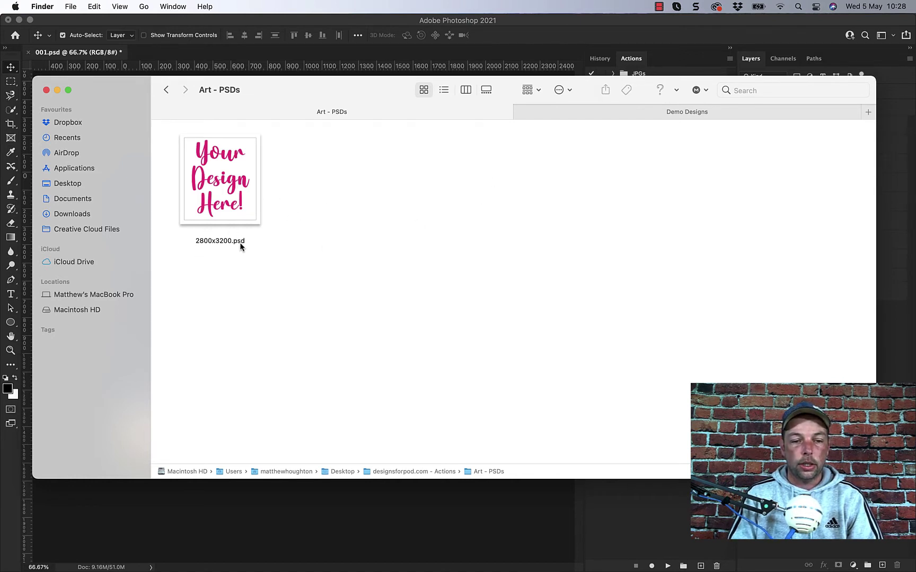
pyautogui.click(230, 173)
pyautogui.doubleClick(231, 173)
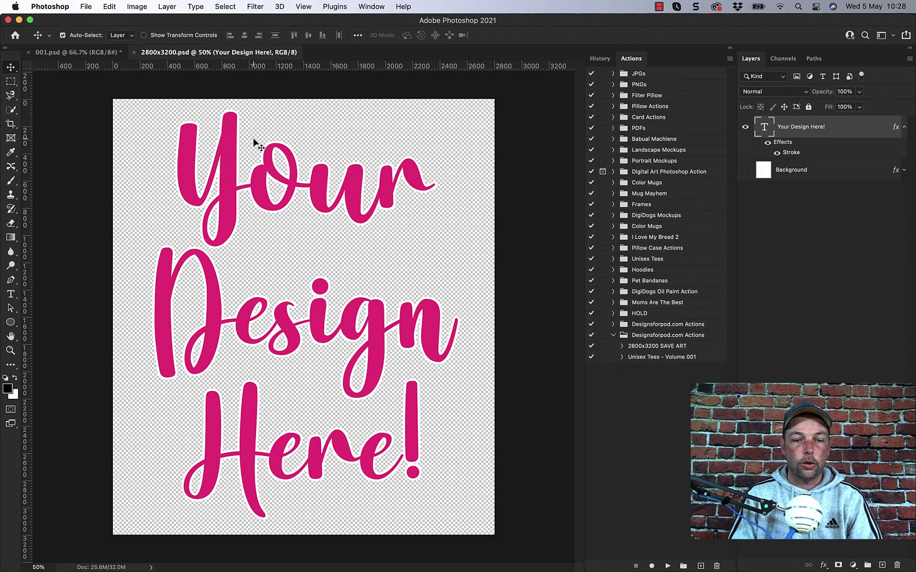
pyautogui.click(84, 7)
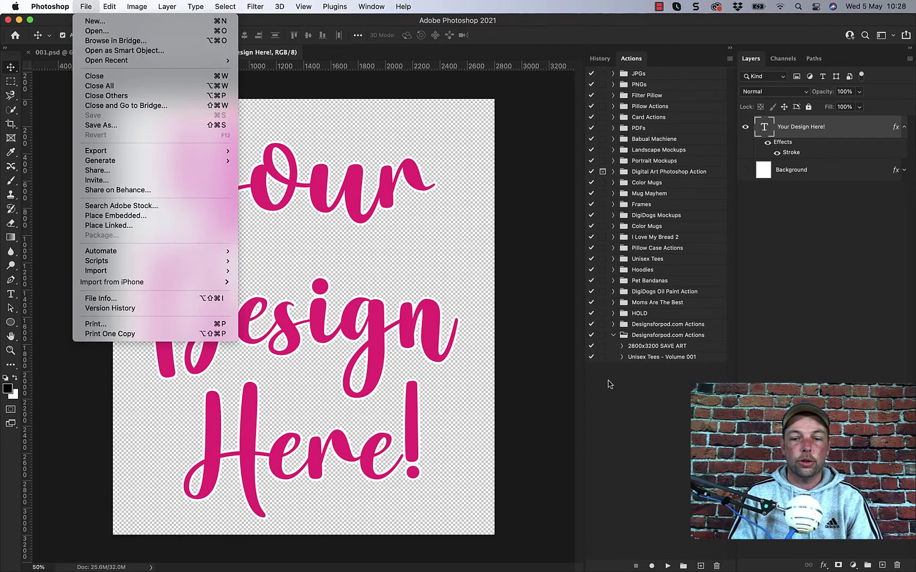
pyautogui.press('Escape')
pyautogui.click(129, 548)
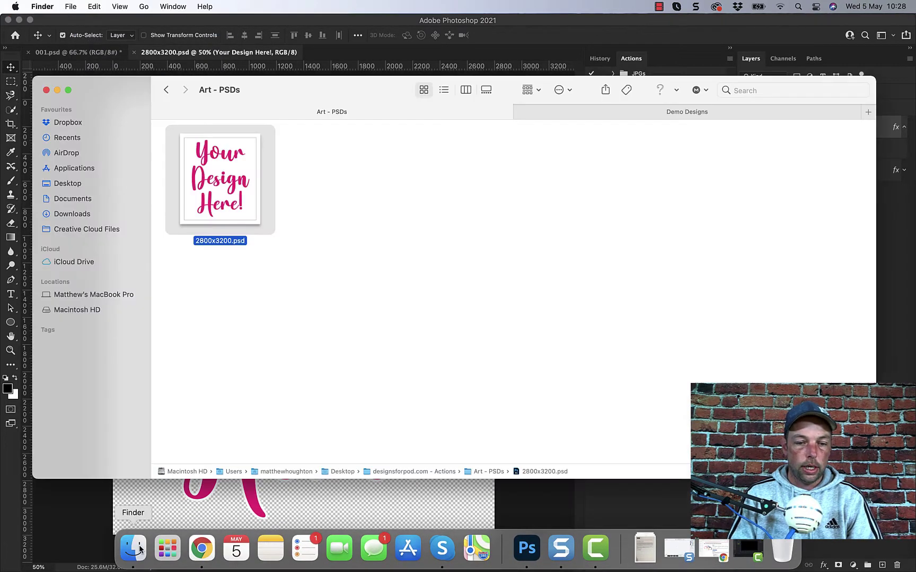
pyautogui.rightClick(251, 199)
pyautogui.moveTo(288, 221)
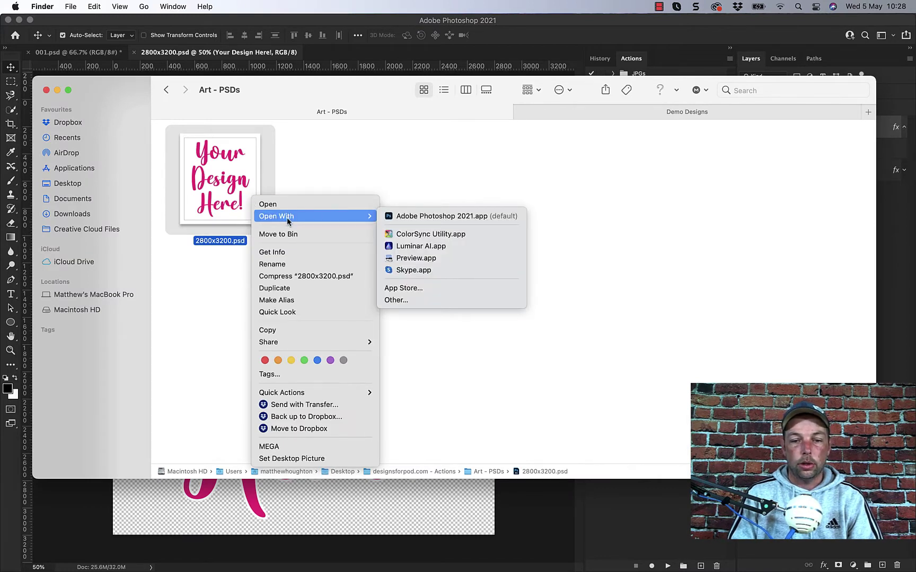
pyautogui.click(422, 175)
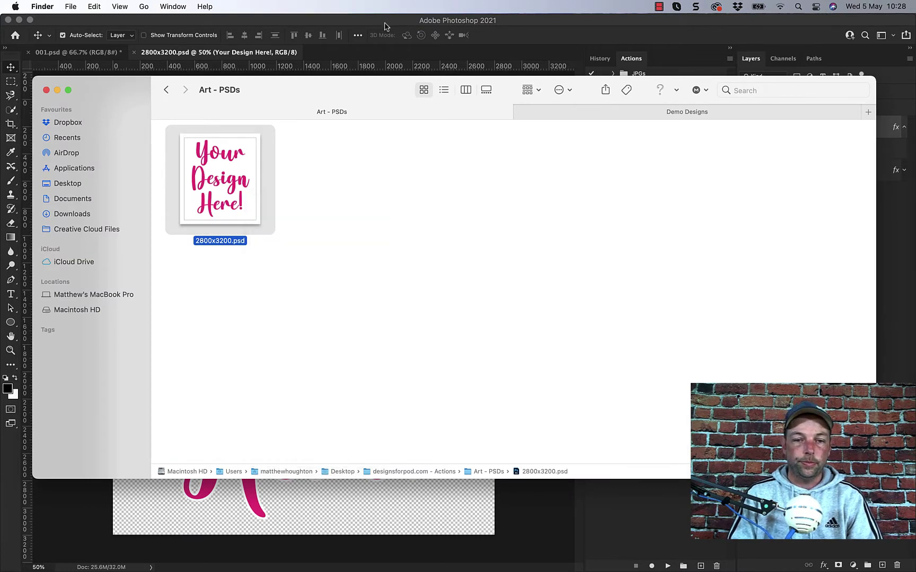
pyautogui.click(378, 25)
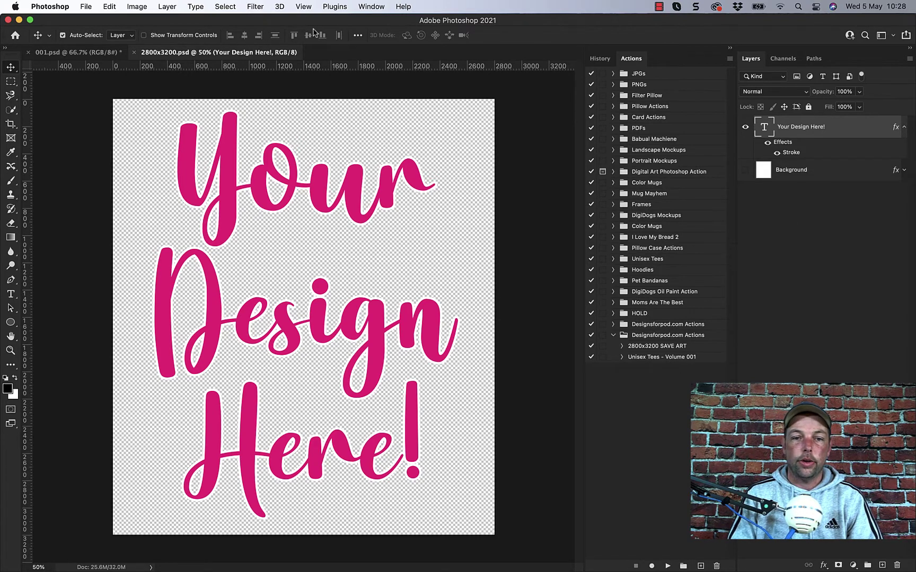
pyautogui.click(371, 7)
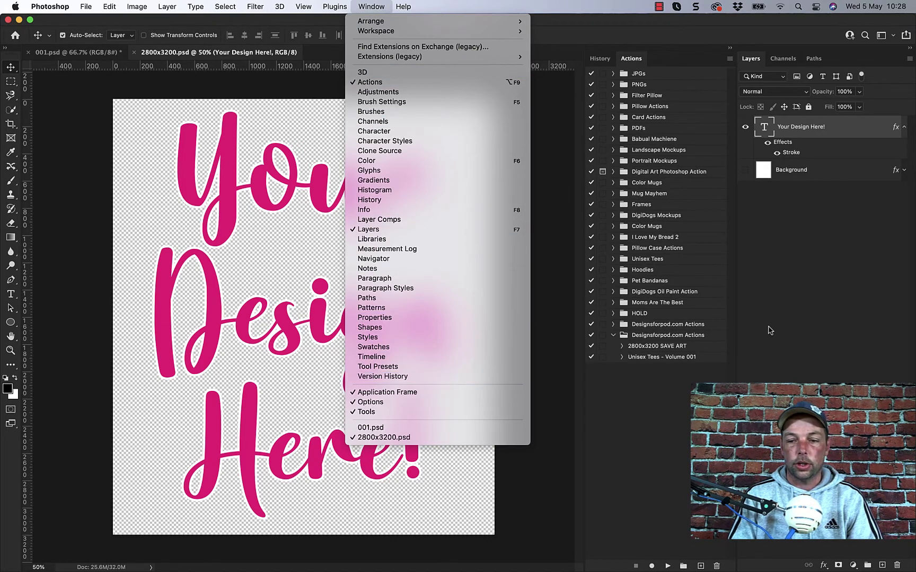
pyautogui.click(723, 335)
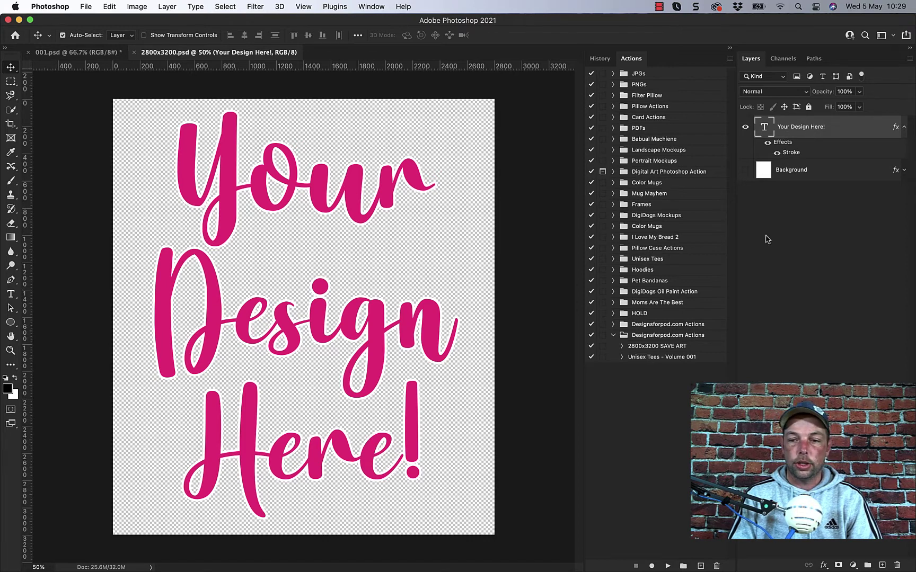
# Step: Hide the "Your Design Here!" text layer, then bring up the Demo Designs folder in Finder with its window clear of the canvas
pyautogui.click(744, 128)
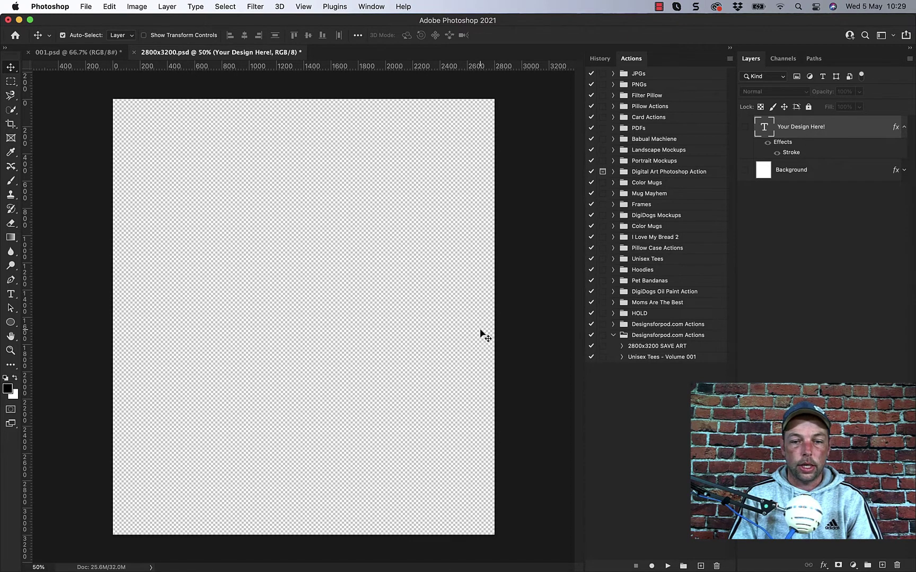
pyautogui.click(135, 548)
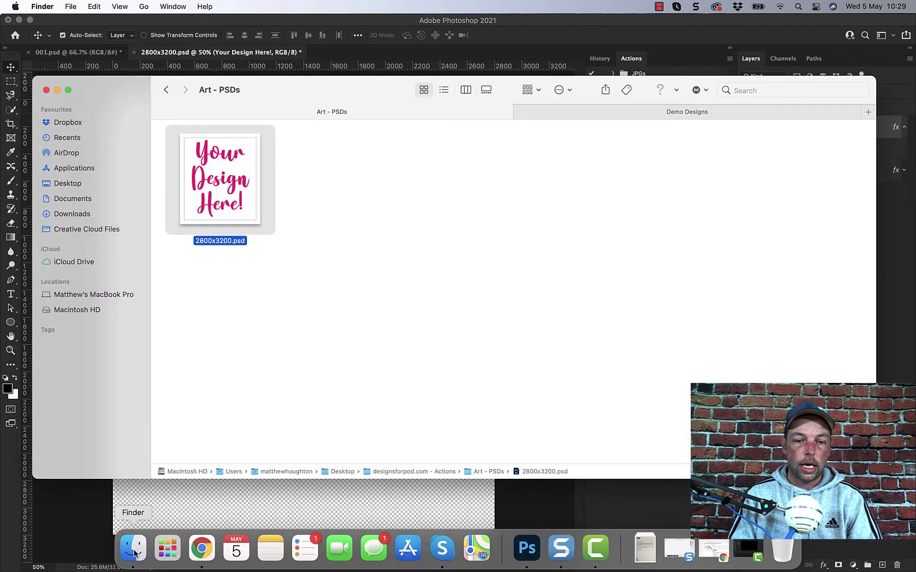
pyautogui.click(689, 116)
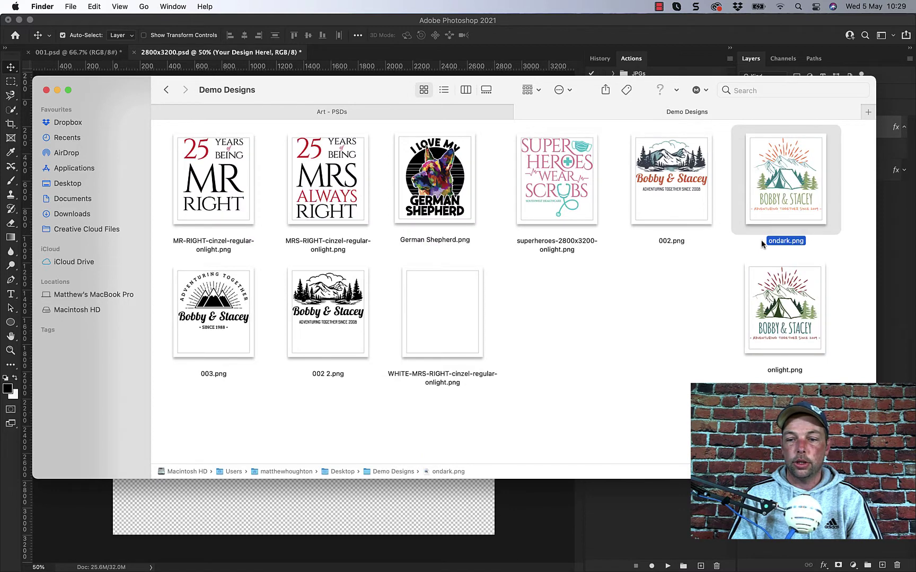
pyautogui.click(799, 310)
pyautogui.click(787, 223)
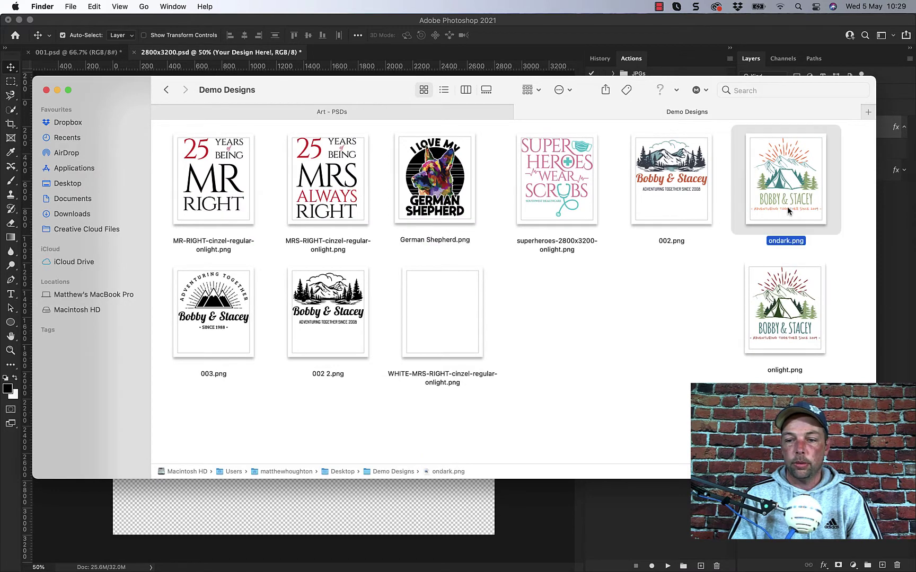
pyautogui.click(689, 307)
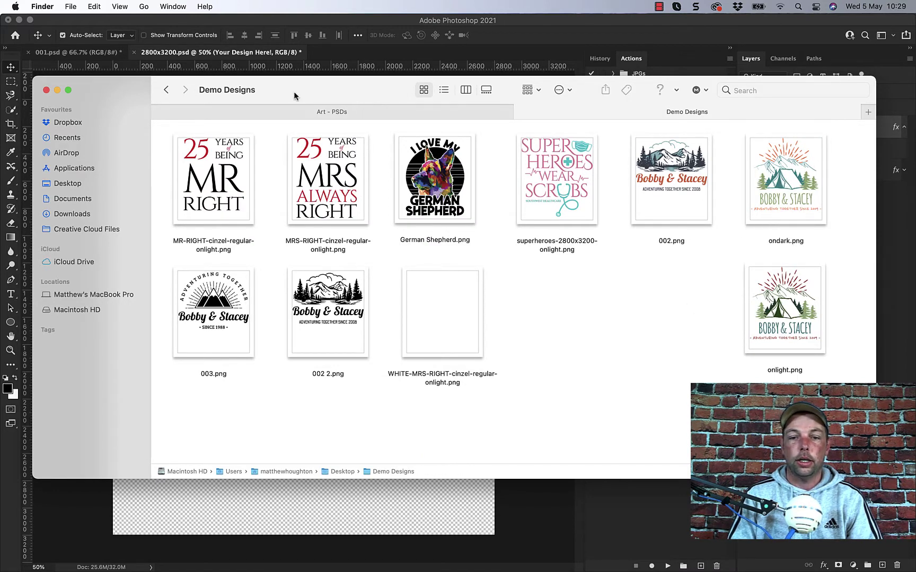
pyautogui.moveTo(337, 93); pyautogui.dragTo(305, 275)
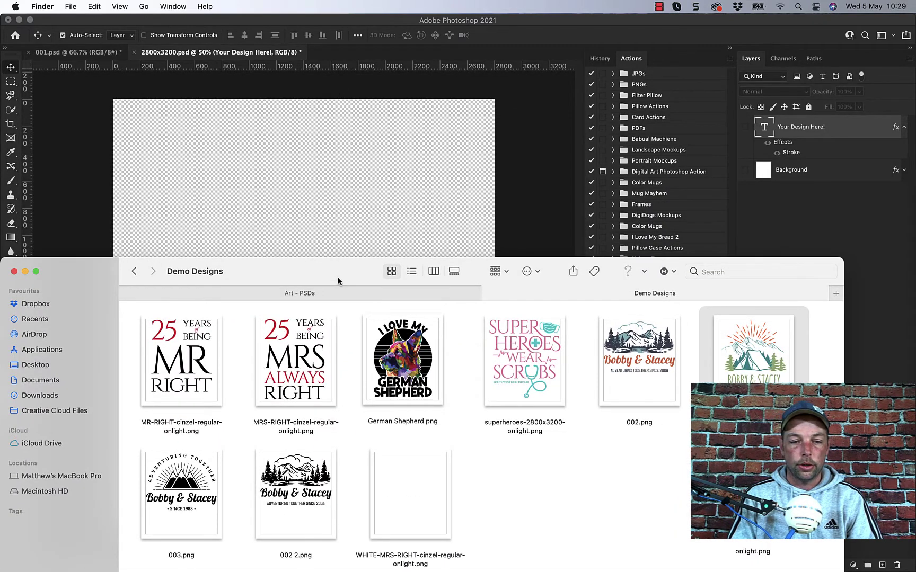
pyautogui.moveTo(338, 266); pyautogui.dragTo(315, 302)
# Step: Try placing ondark.png on the canvas at a reduced size, and undo the placement
pyautogui.moveTo(729, 371); pyautogui.dragTo(382, 249)
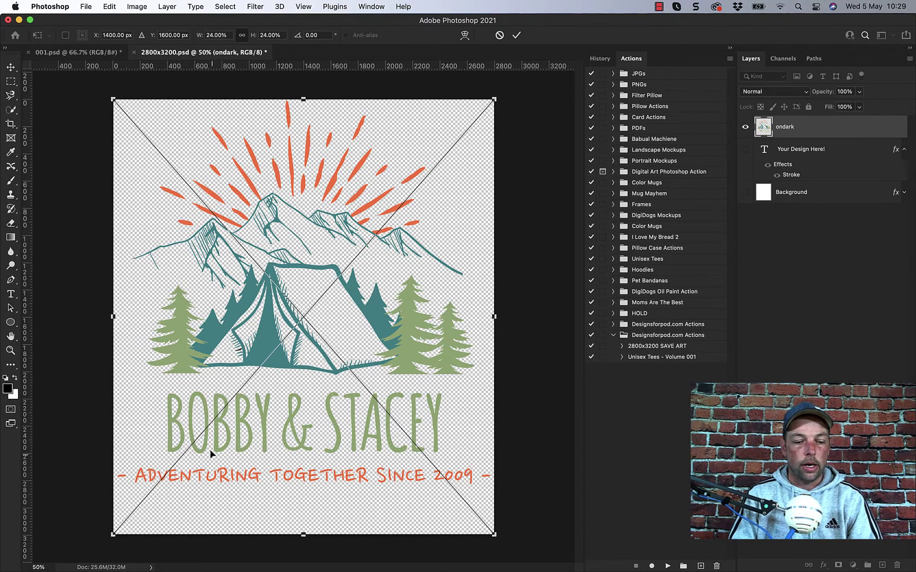
pyautogui.moveTo(112, 536)
pyautogui.mouseDown()
pyautogui.moveTo(69, 570)
pyautogui.moveTo(127, 514)
pyautogui.moveTo(132, 522)
pyautogui.moveTo(100, 553)
pyautogui.moveTo(126, 530)
pyautogui.mouseUp()
pyautogui.press('Return')
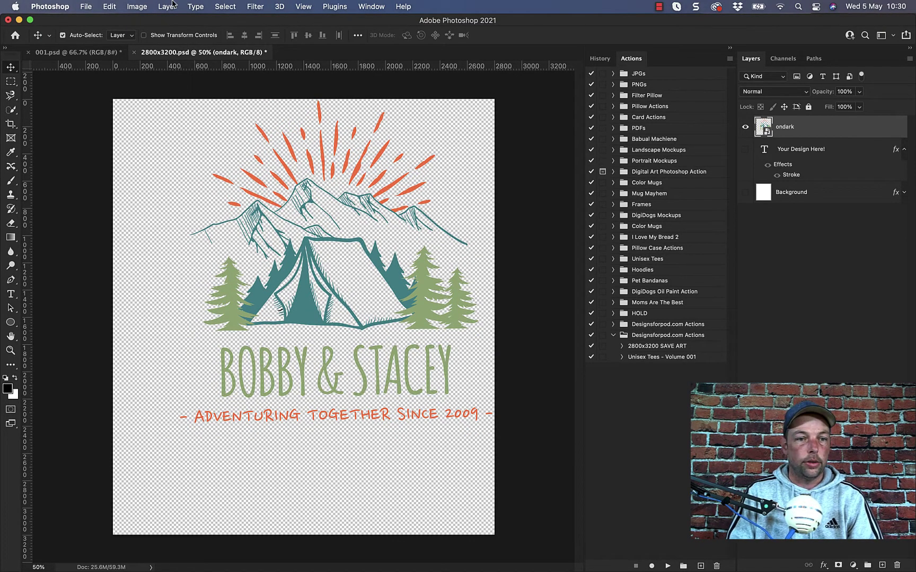
pyautogui.click(108, 7)
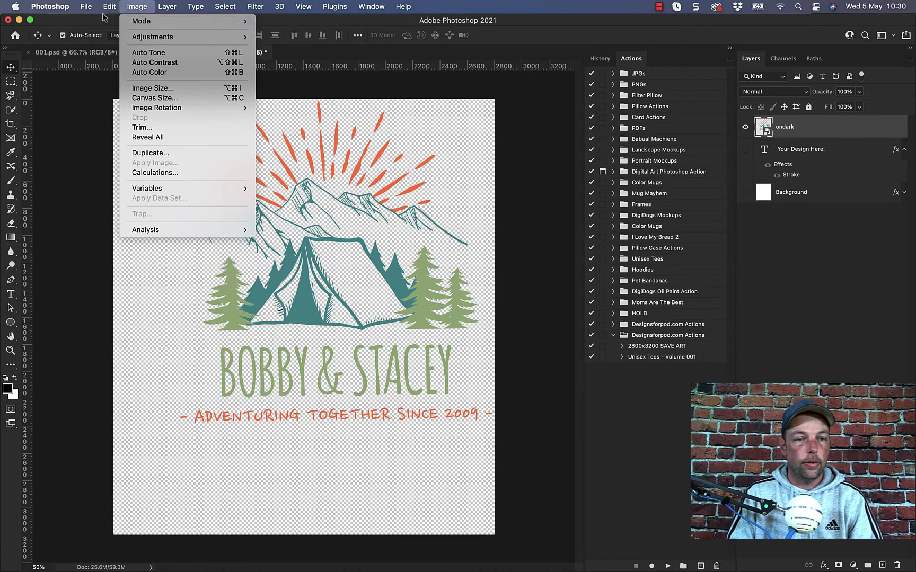
pyautogui.click(108, 22)
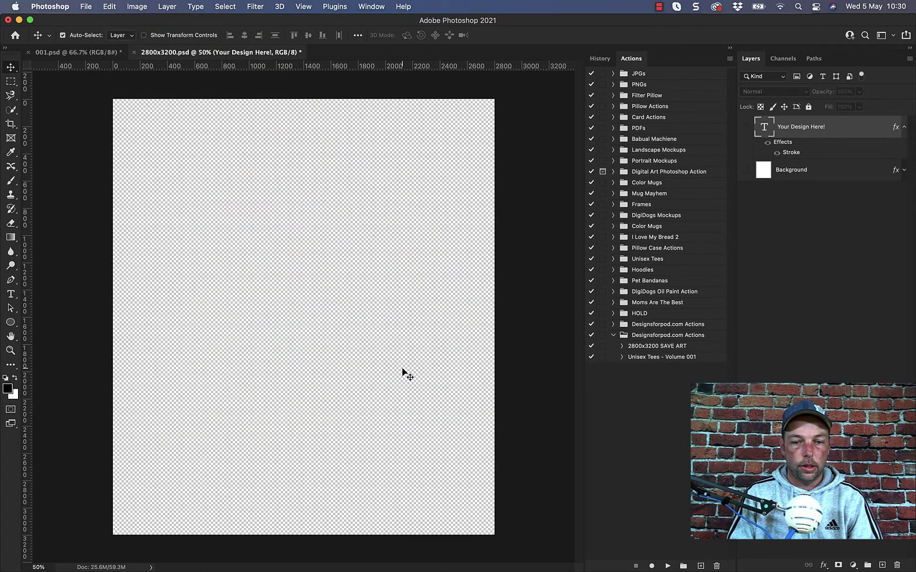
# Step: Place ondark.png from the Demo Designs folder into the 2800x3200.psd canvas, keeping its fitted size
pyautogui.click(134, 555)
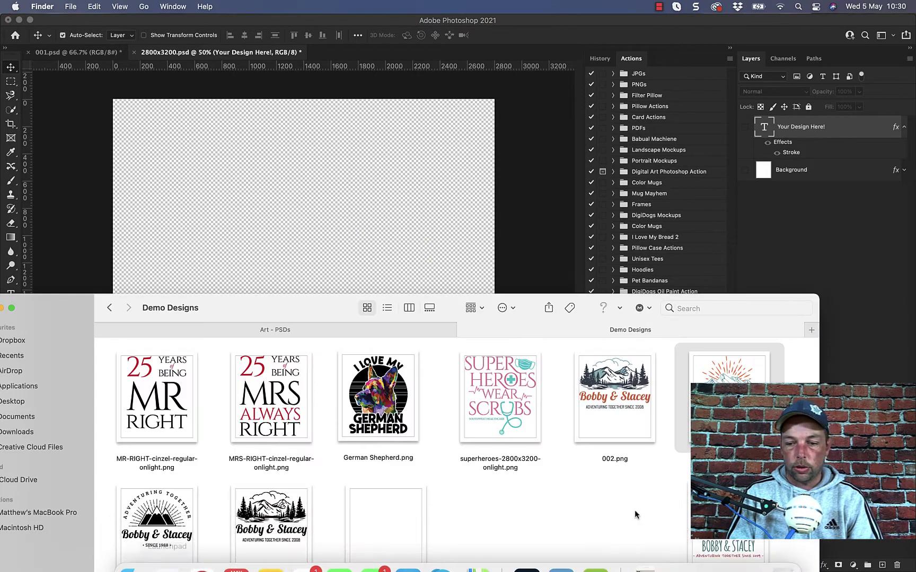
pyautogui.moveTo(728, 371); pyautogui.dragTo(364, 194)
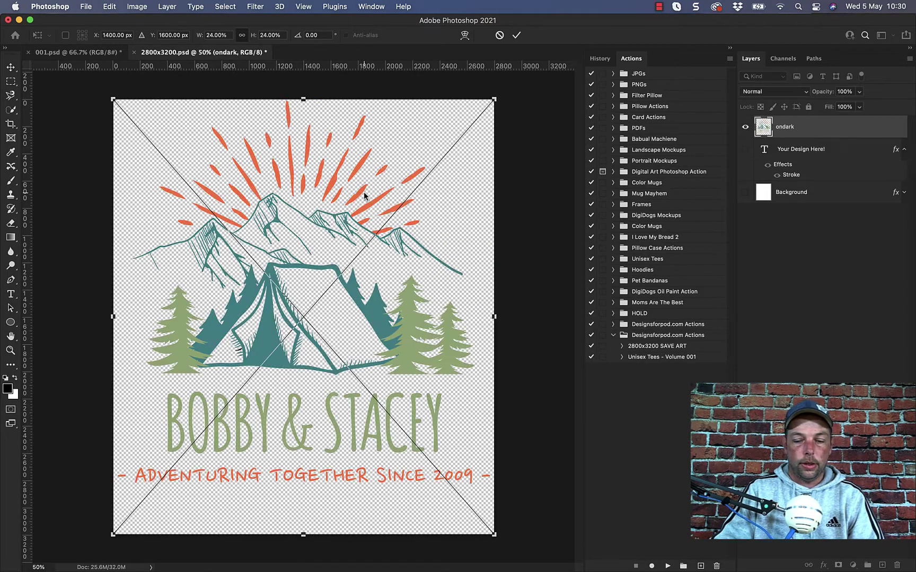
pyautogui.press('Return')
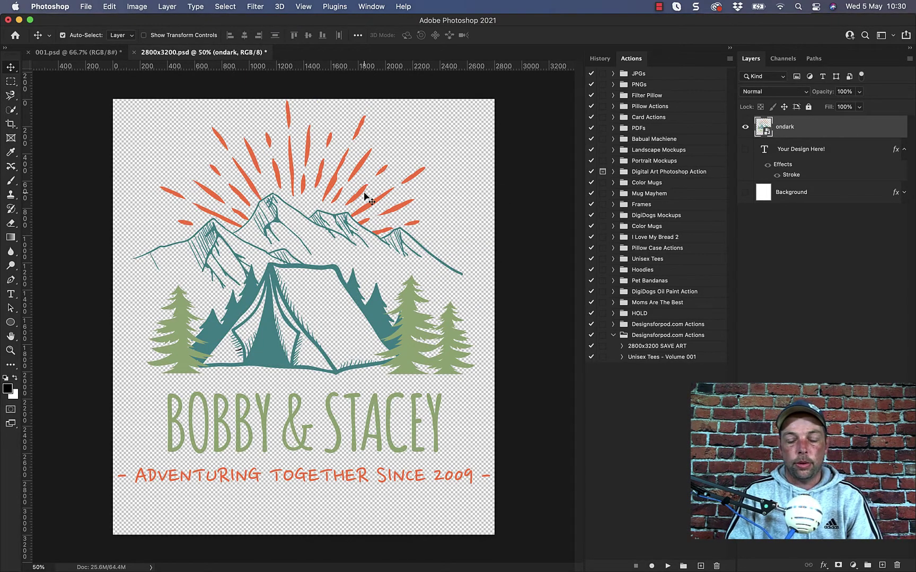
# Step: Examine the actions inside the two Designsforpod.com Actions sets and the HOLD set
pyautogui.click(669, 347)
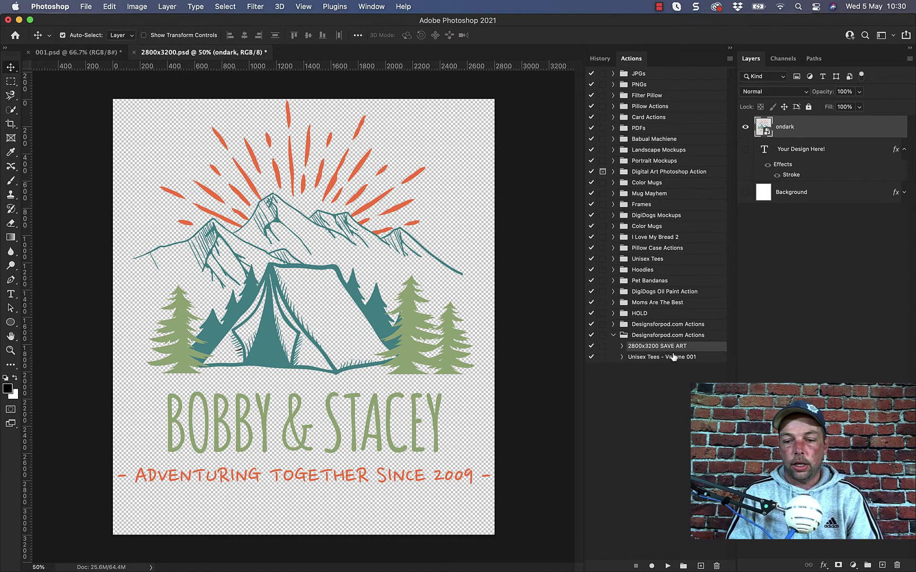
pyautogui.keyDown('shift'); pyautogui.click(648, 358); pyautogui.keyUp('shift')
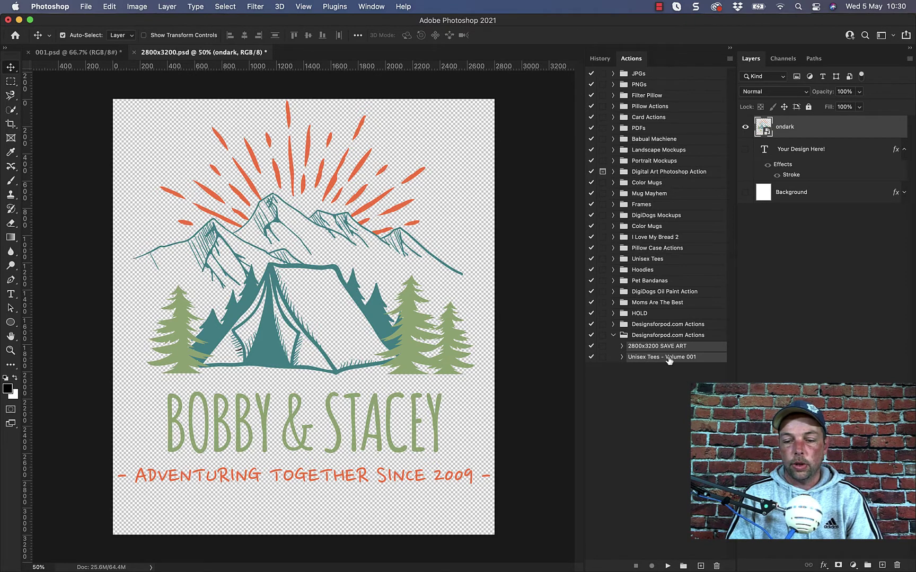
pyautogui.click(625, 392)
pyautogui.click(613, 324)
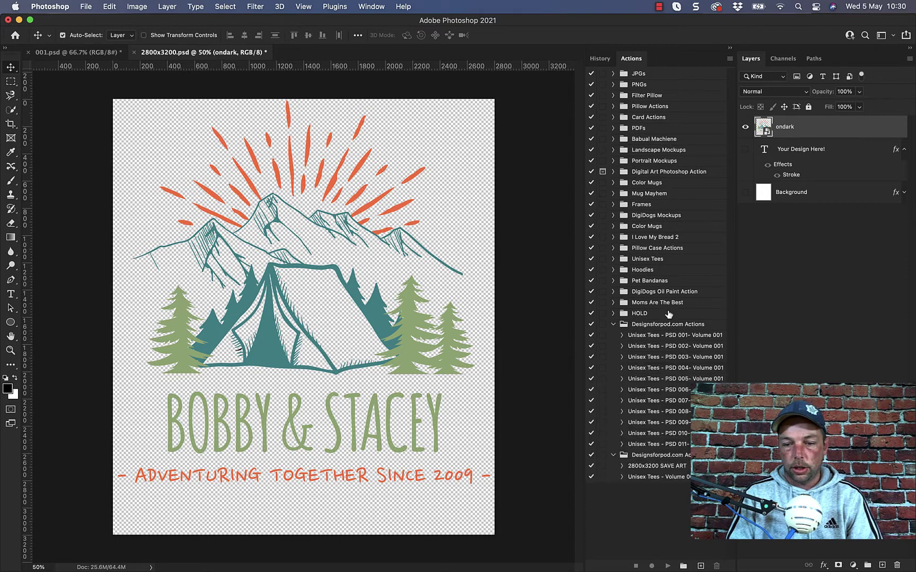
pyautogui.click(613, 324)
pyautogui.click(613, 313)
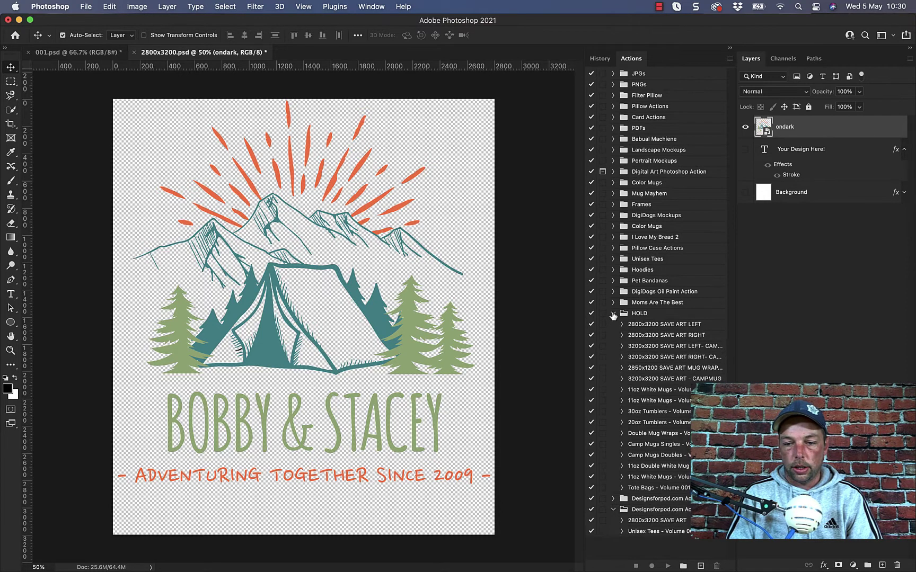
pyautogui.click(661, 326)
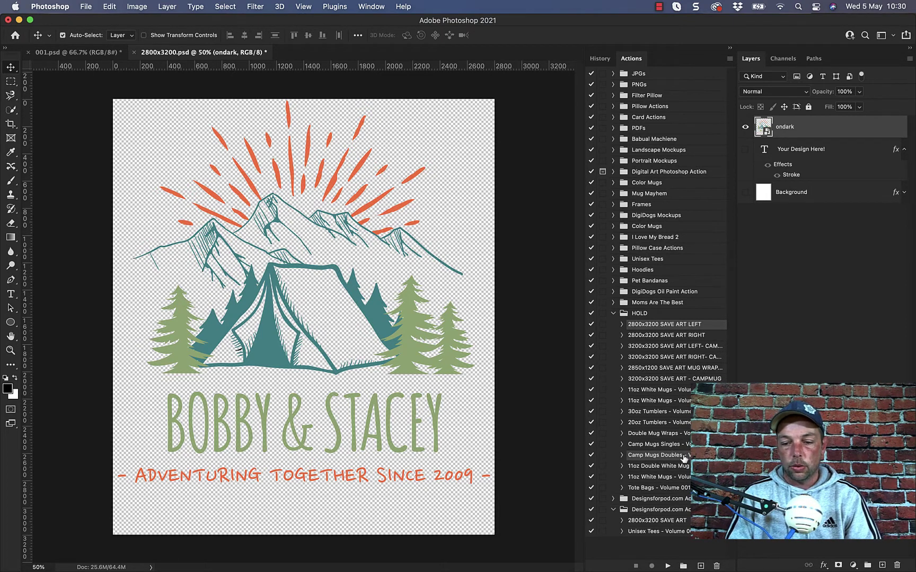
pyautogui.click(613, 313)
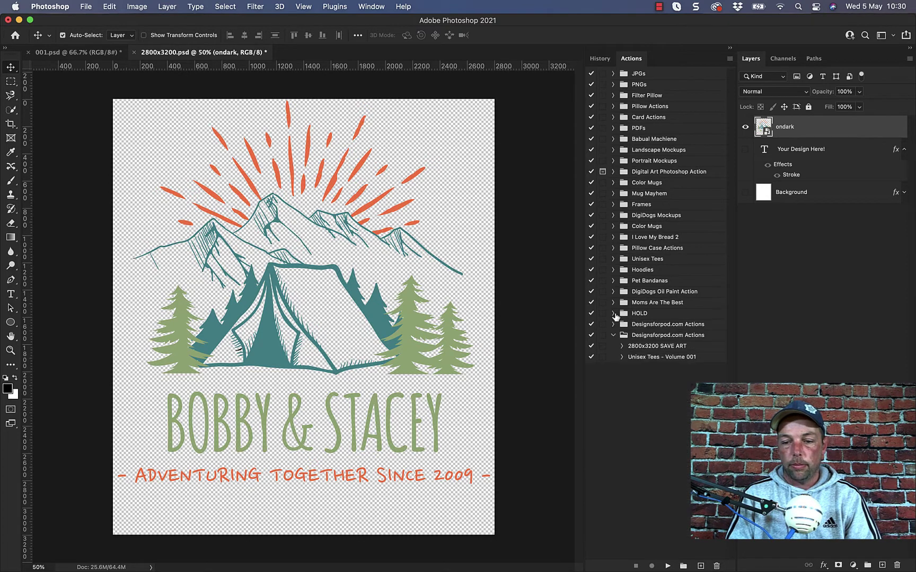
# Step: Play the 2800x3200 SAVE ART and Unisex Tees - Volume 001 actions together
pyautogui.click(665, 349)
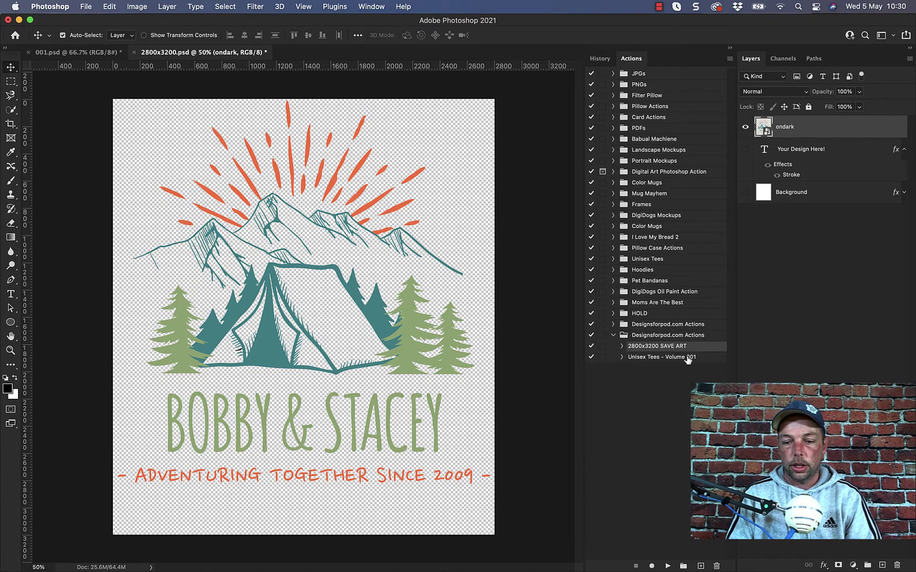
pyautogui.keyDown('shift'); pyautogui.click(644, 358); pyautogui.keyUp('shift')
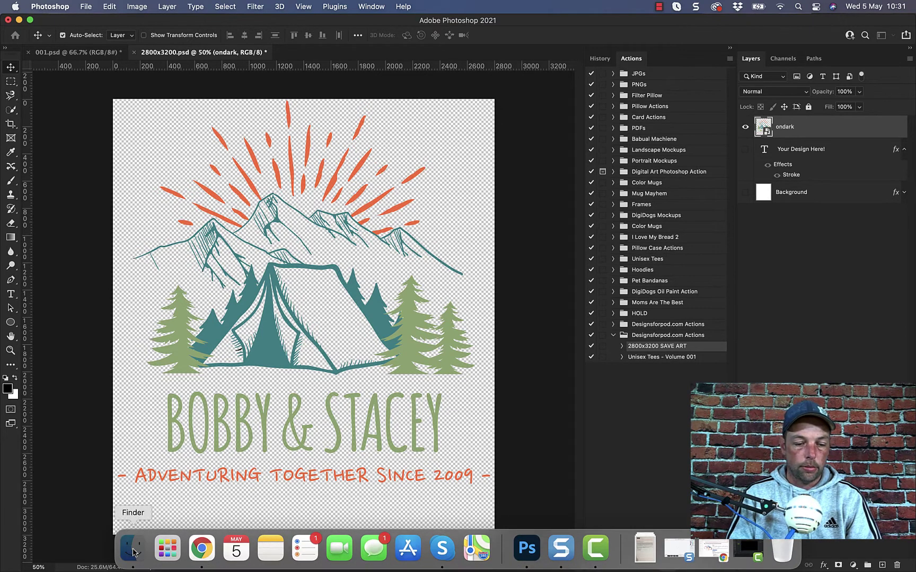
# Step: In Finder, open the Unisex Tees - Volume 001 folder inside Published - Mockups to check the exported shirt mockups
pyautogui.click(128, 565)
pyautogui.moveTo(293, 302); pyautogui.dragTo(305, 106)
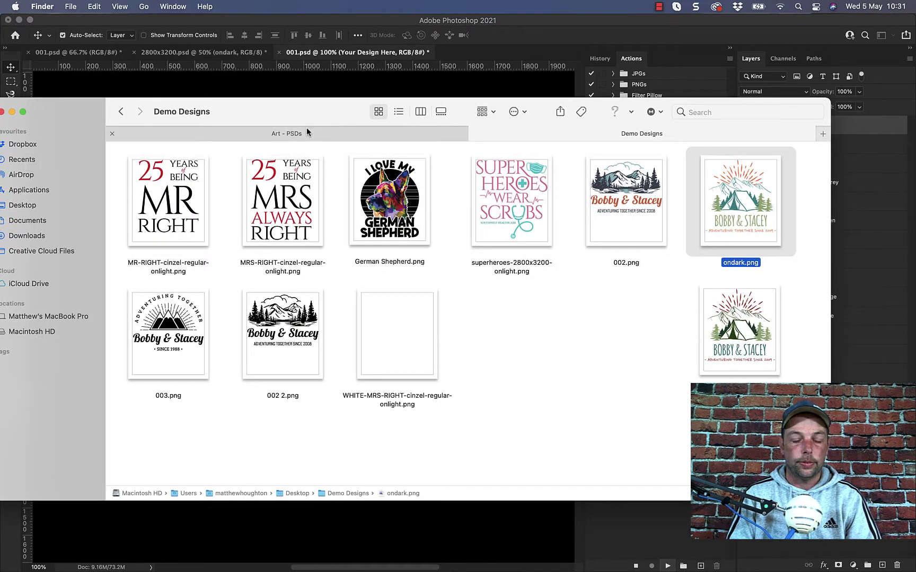
pyautogui.click(306, 127)
pyautogui.click(121, 111)
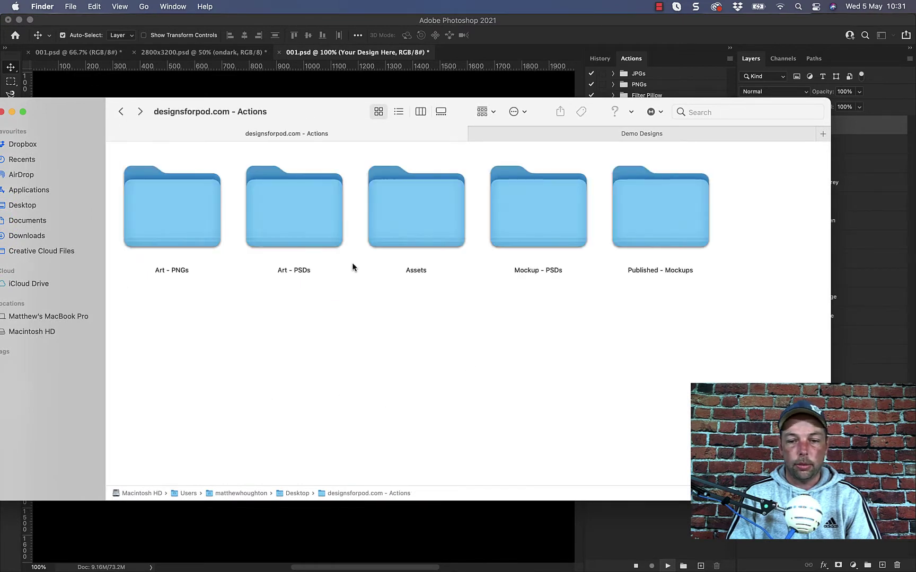
pyautogui.doubleClick(650, 227)
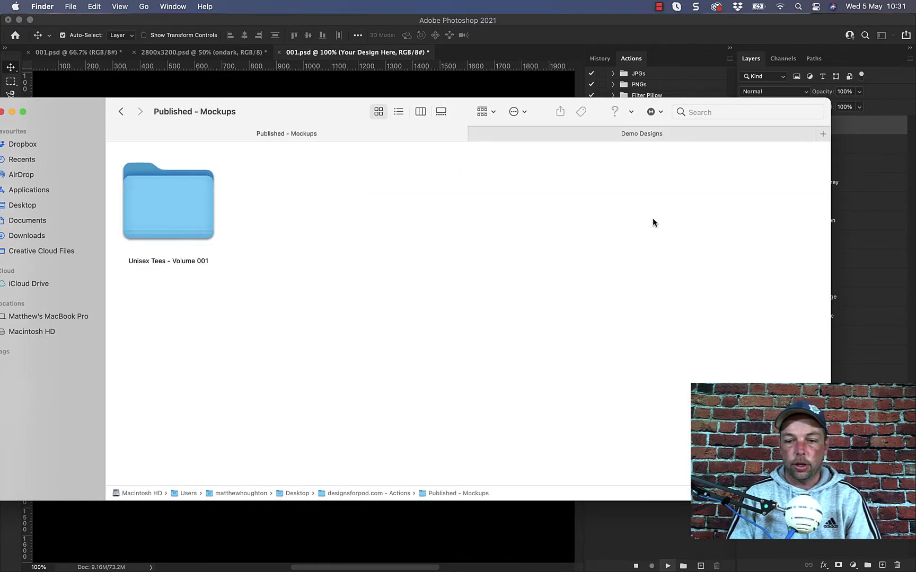
pyautogui.doubleClick(169, 227)
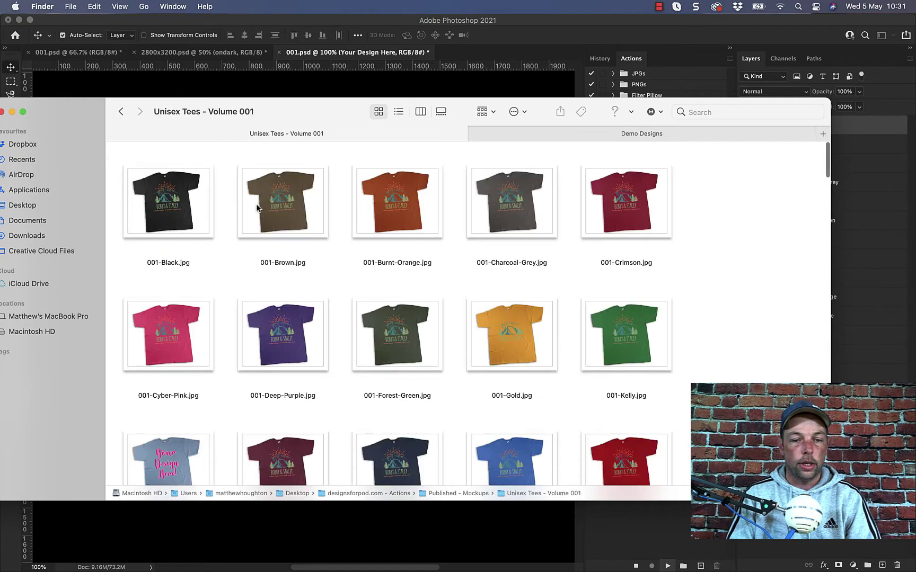
# Step: Examine the exported shirt mockups in the Unisex Tees - Volume 001 folder from the 001 set to the 003 set
pyautogui.scroll(-8, 392, 315)
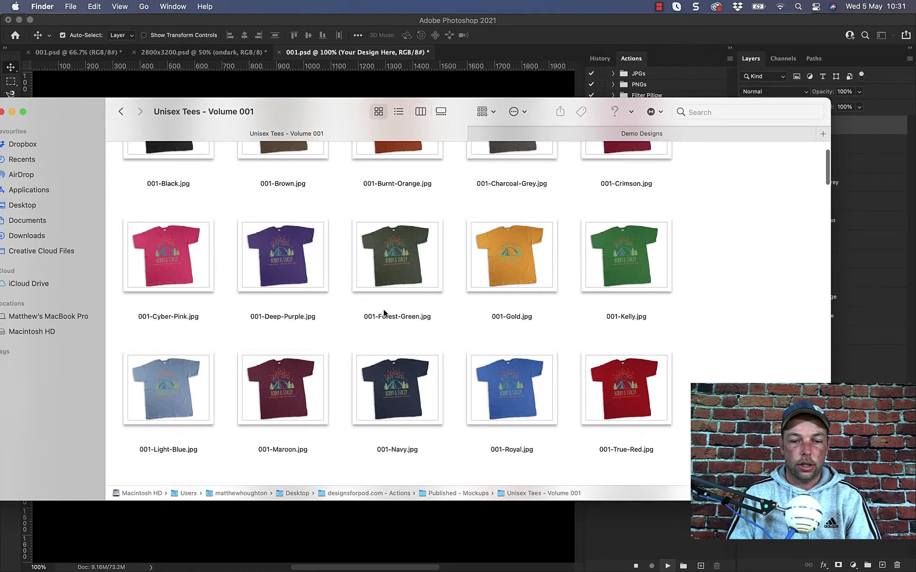
pyautogui.scroll(-4, 383, 313)
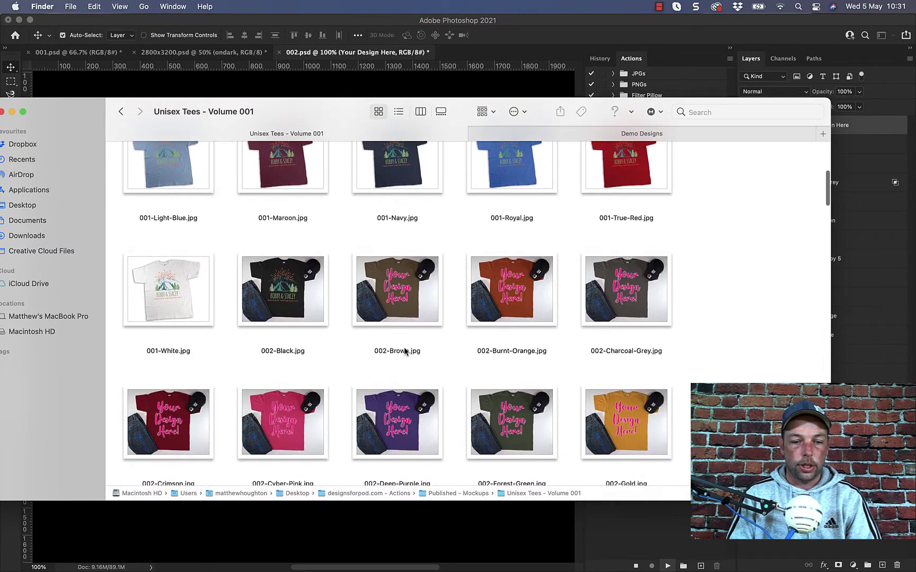
pyautogui.scroll(-3, 405, 352)
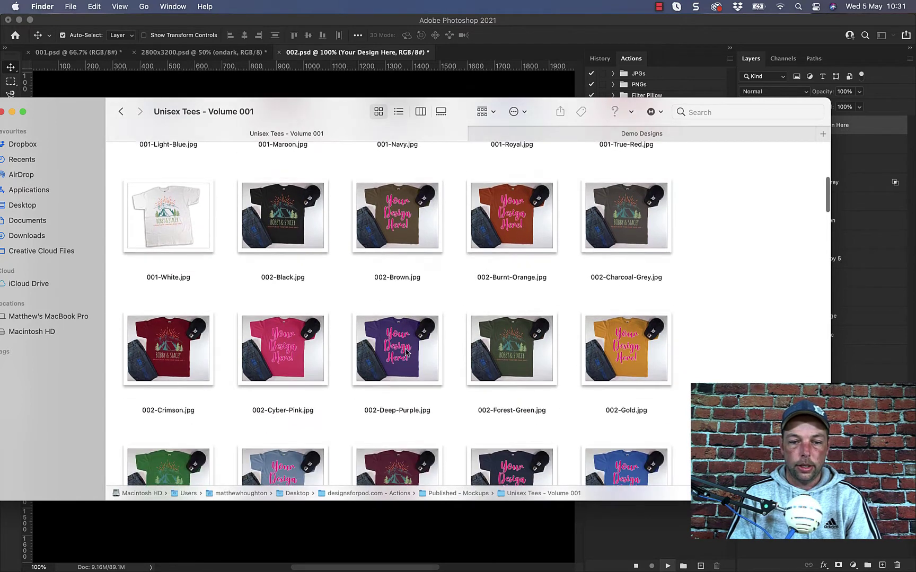
pyautogui.scroll(-2, 406, 353)
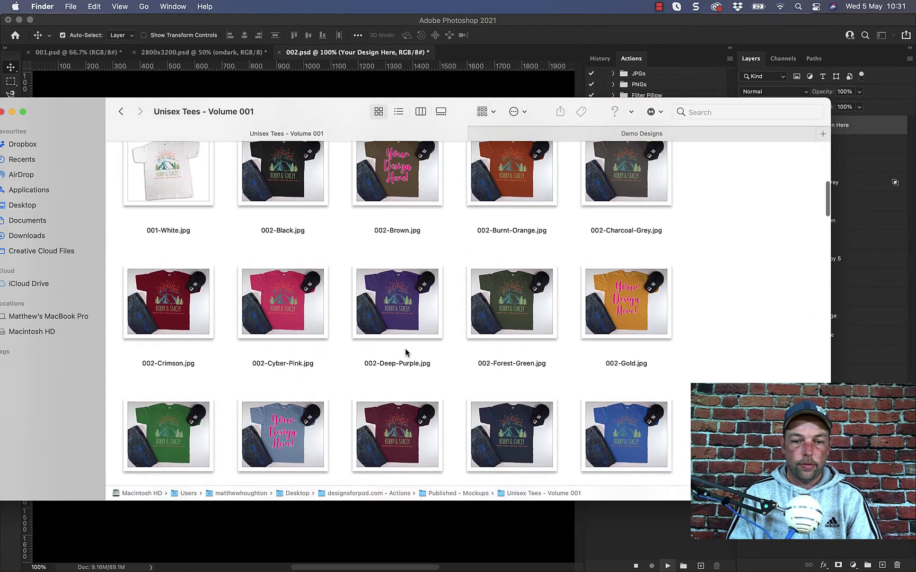
pyautogui.scroll(-10, 406, 352)
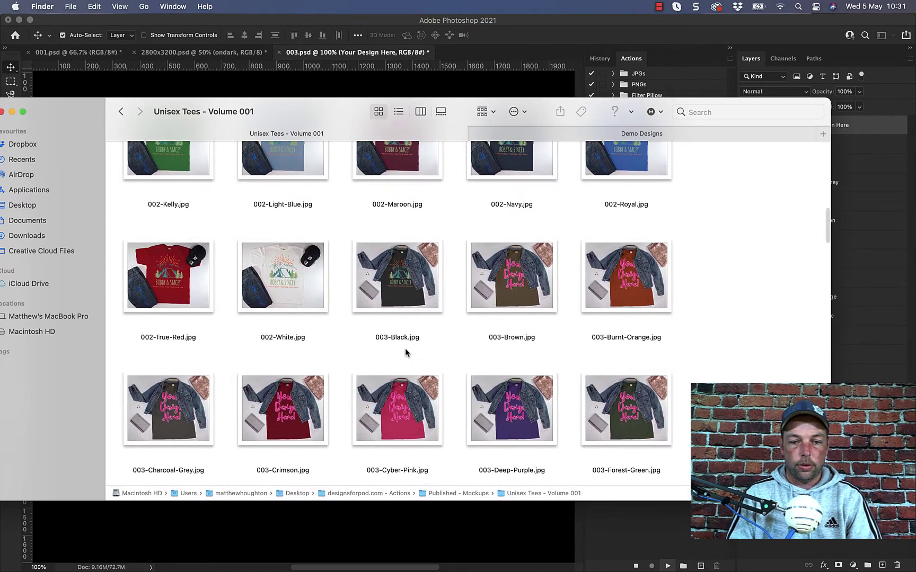
pyautogui.scroll(-3, 406, 352)
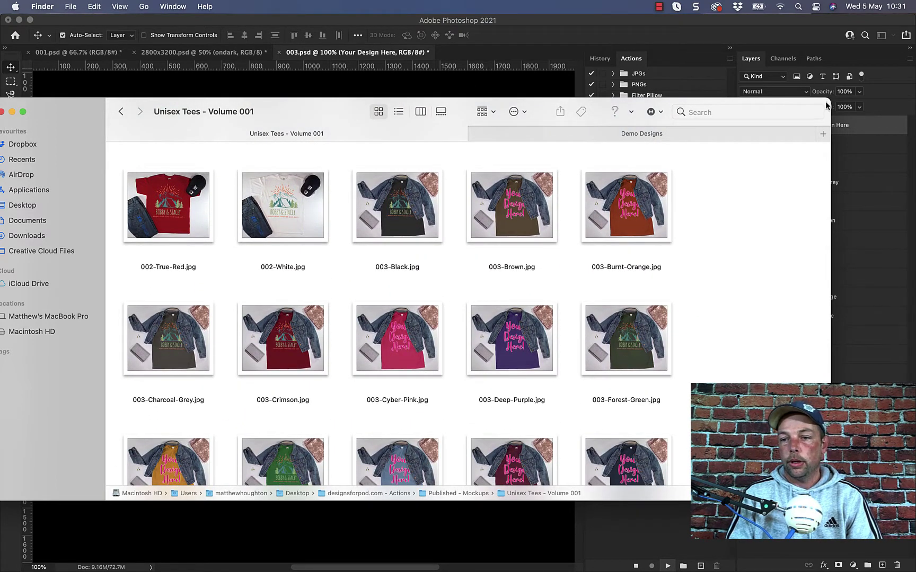
# Step: Enlarge the Finder window and review the remaining exported mockups through the 011 set, returning to the start of the folder
pyautogui.moveTo(828, 100); pyautogui.dragTo(908, 15)
pyautogui.moveTo(512, 502); pyautogui.dragTo(511, 568)
pyautogui.scroll(-10, 498, 395)
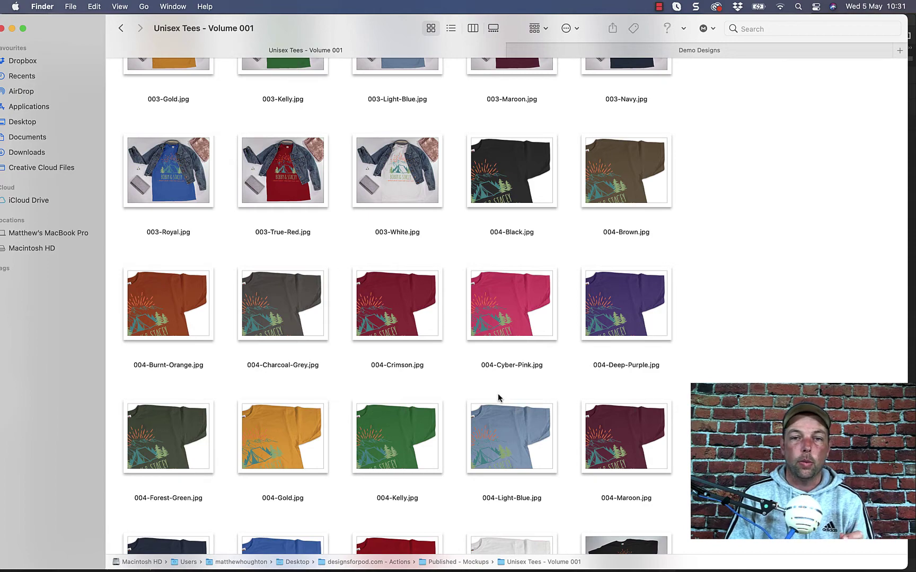
pyautogui.scroll(-5, 416, 347)
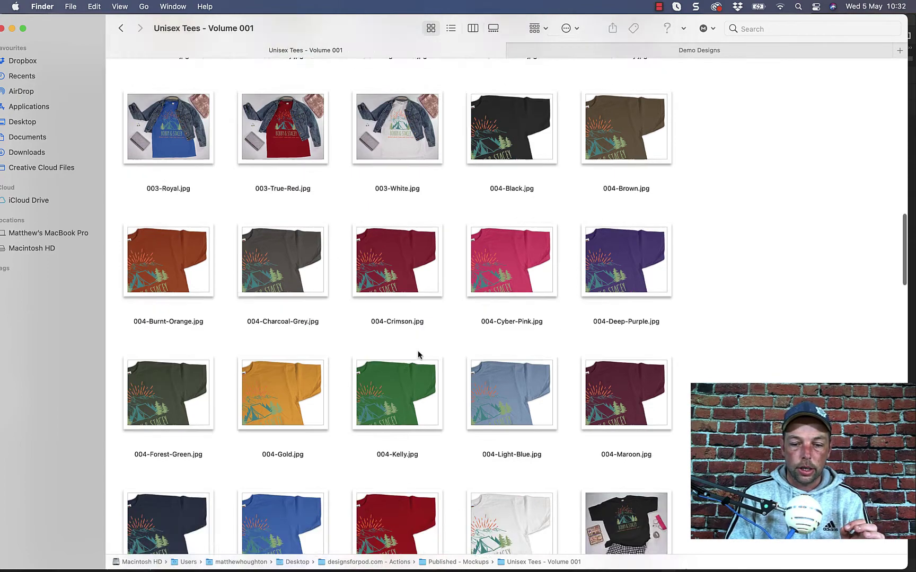
pyautogui.scroll(-6, 418, 354)
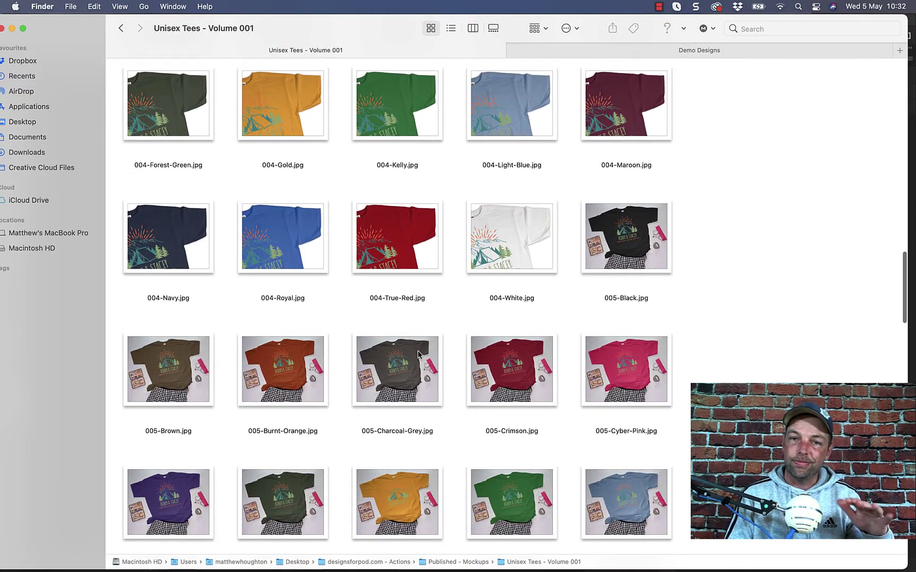
pyautogui.scroll(-14, 418, 354)
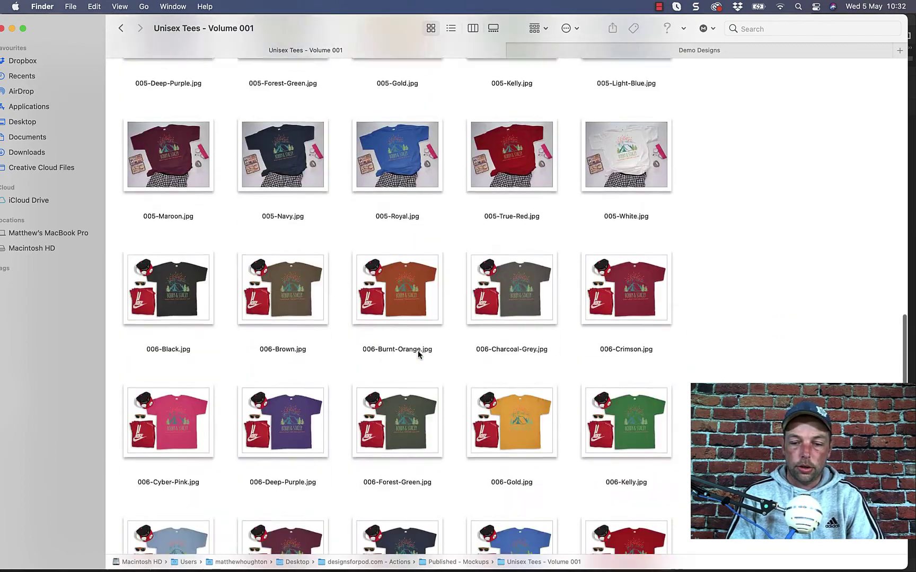
pyautogui.scroll(-20, 418, 355)
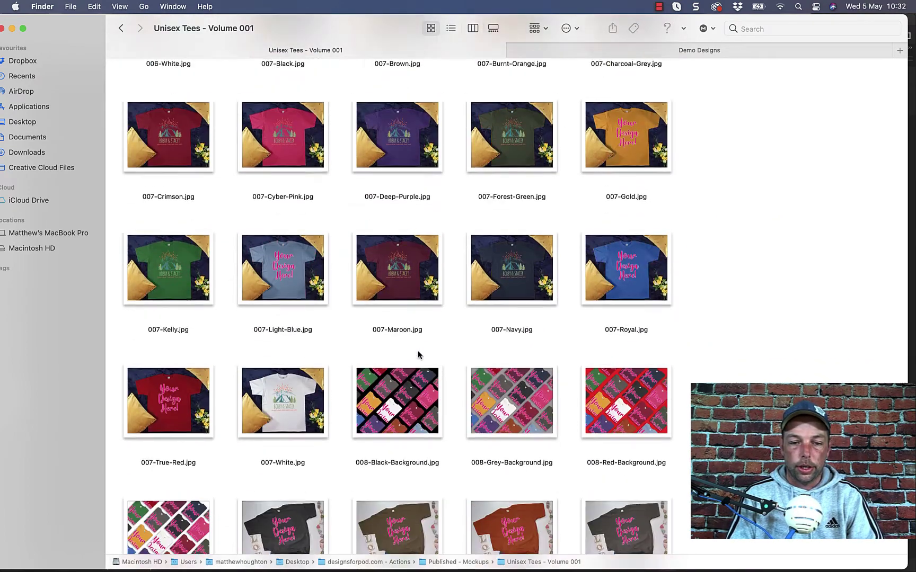
pyautogui.scroll(-10, 419, 355)
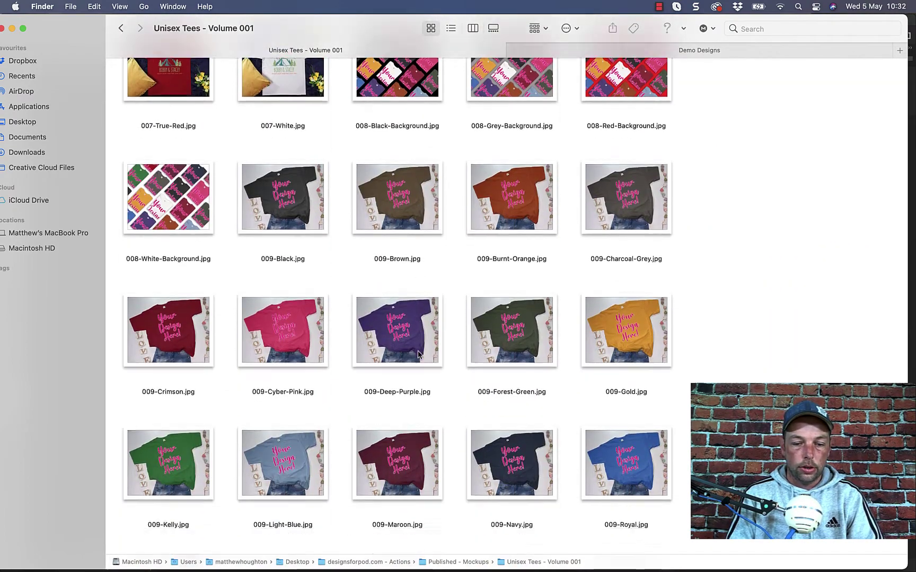
pyautogui.scroll(-4, 418, 355)
pyautogui.scroll(9, 418, 355)
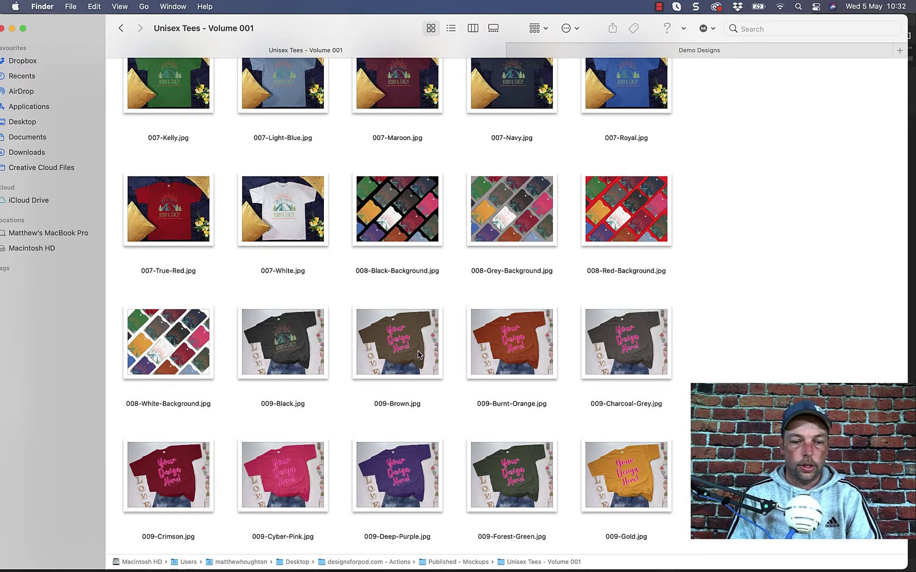
pyautogui.scroll(-3, 418, 355)
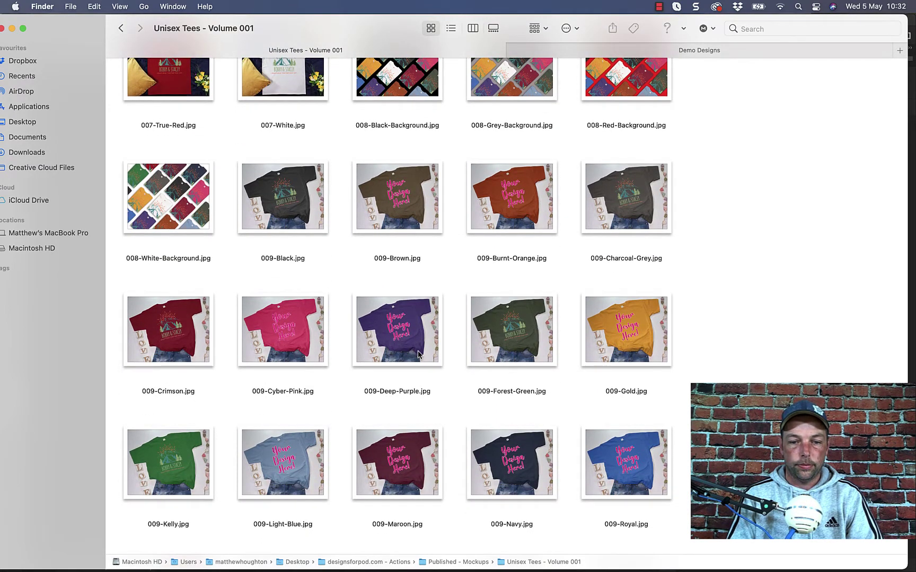
pyautogui.scroll(-4, 418, 355)
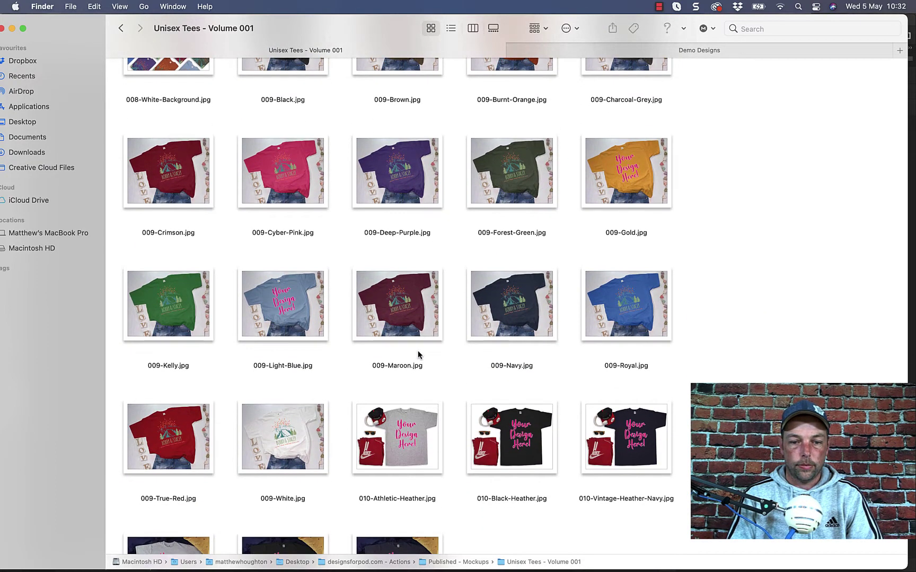
pyautogui.scroll(-3, 418, 355)
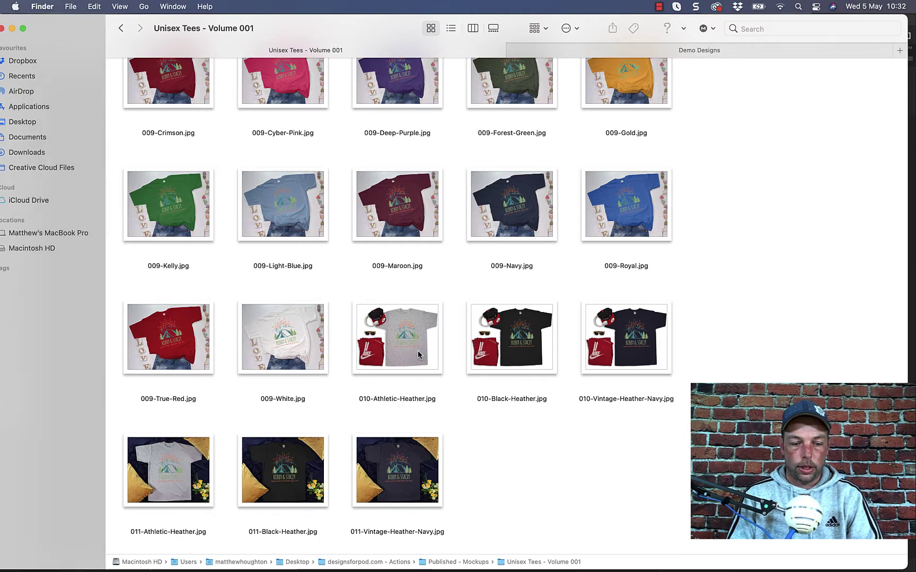
pyautogui.scroll(20, 507, 293)
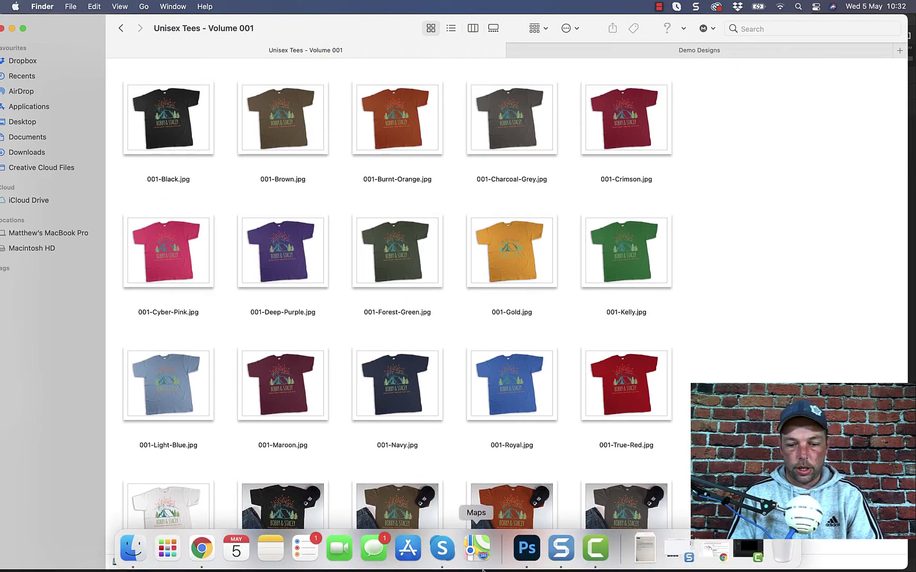
# Step: Go back up to the designsforpod.com - Actions folder and open its Published - Mockups folder
pyautogui.click(190, 152)
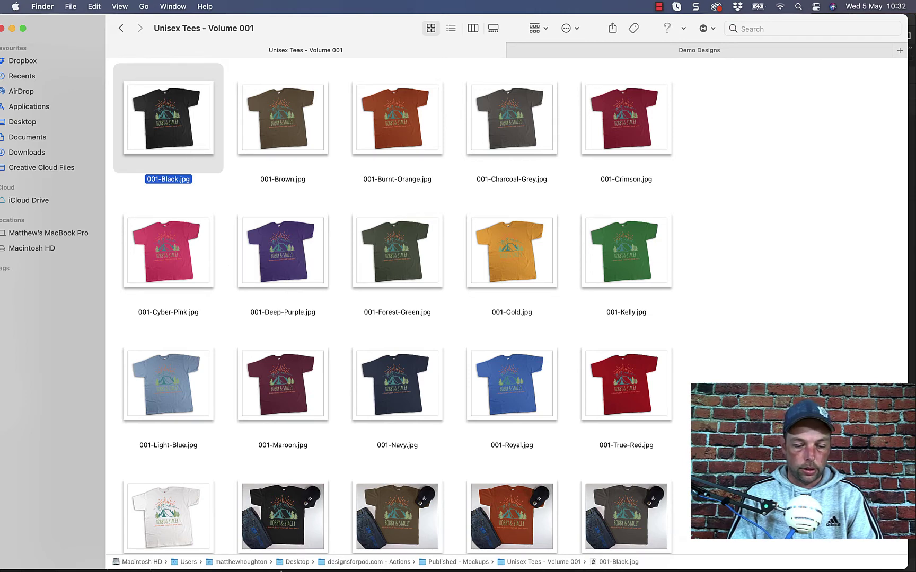
pyautogui.moveTo(201, 557)
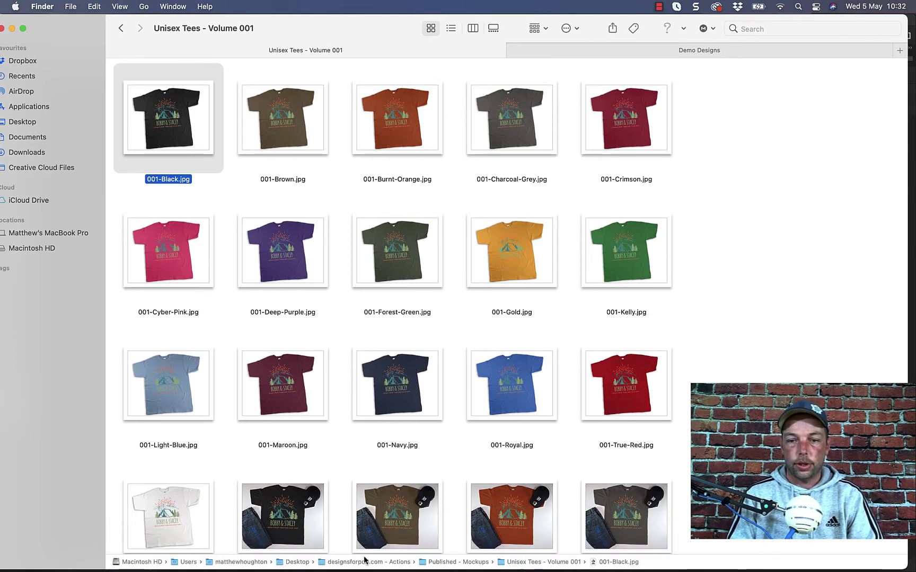
pyautogui.click(699, 51)
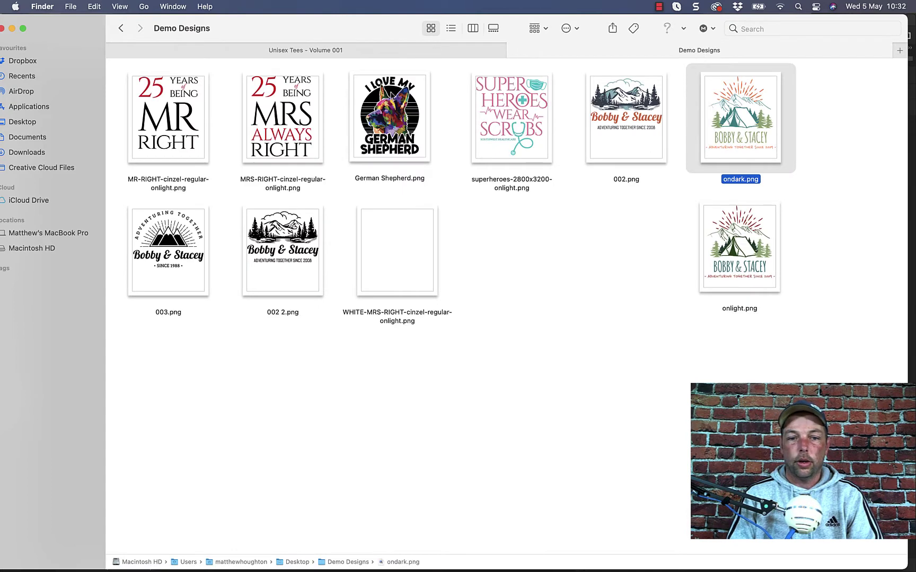
pyautogui.click(306, 51)
pyautogui.click(122, 29)
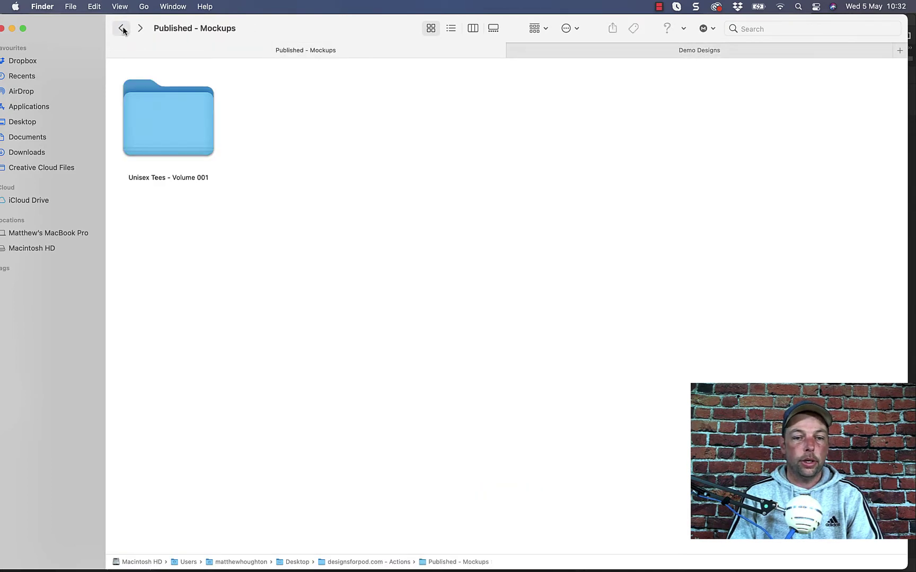
pyautogui.click(122, 29)
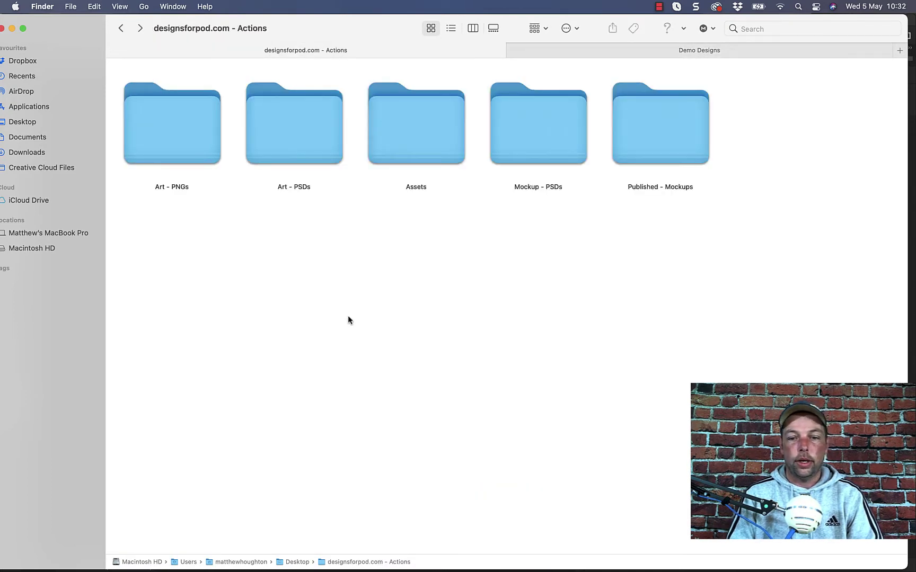
pyautogui.click(675, 134)
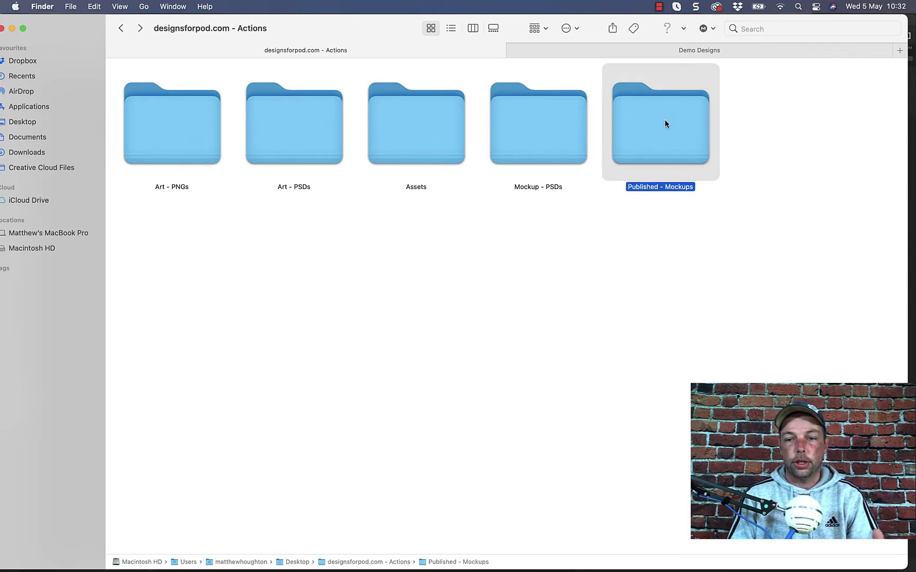
pyautogui.doubleClick(662, 149)
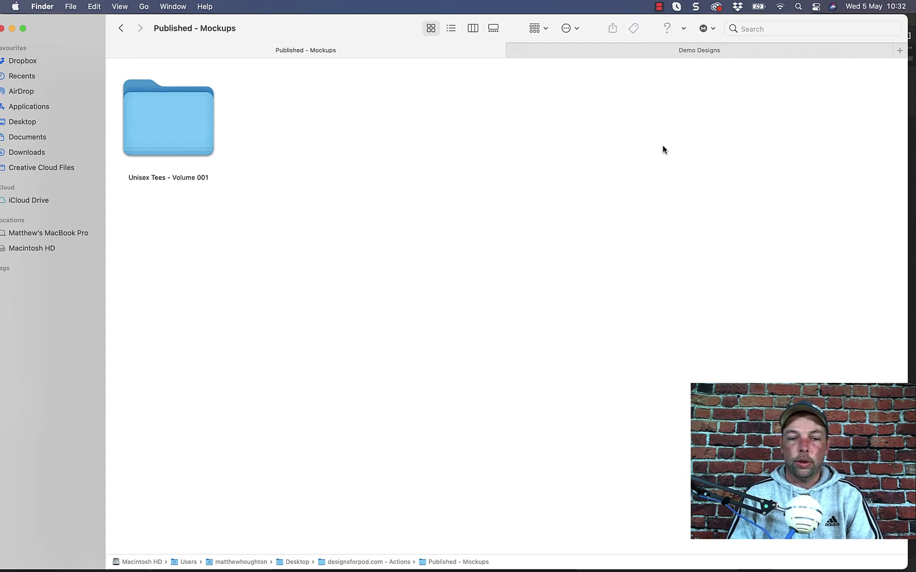
# Step: Copy and paste the Unisex Tees - Volume 001 folder within Published - Mockups, placing the copy below the original
pyautogui.rightClick(185, 124)
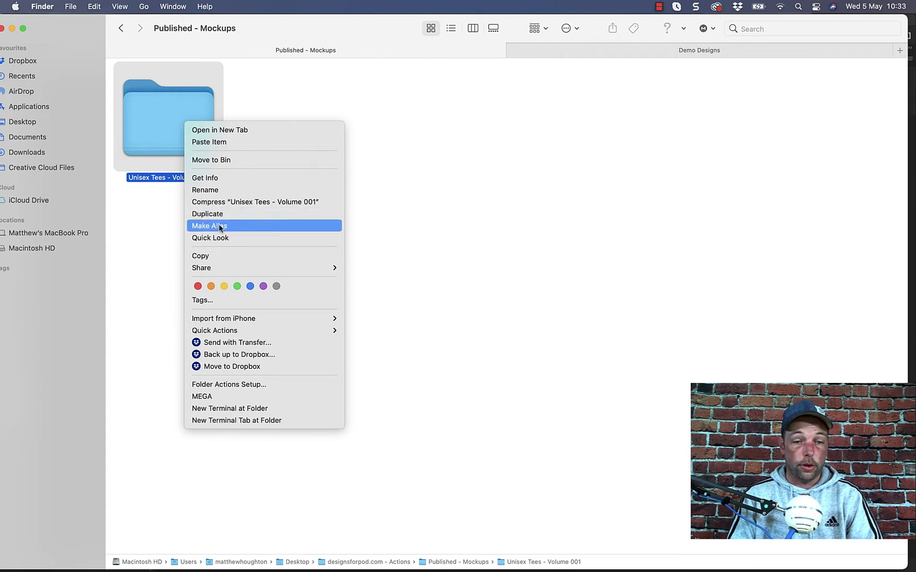
pyautogui.click(226, 259)
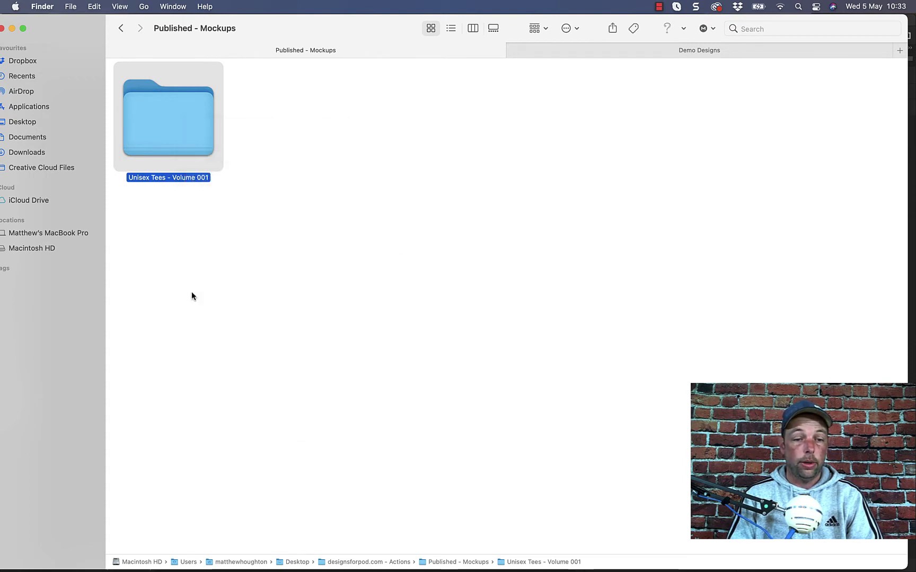
pyautogui.click(183, 296)
pyautogui.rightClick(179, 296)
pyautogui.click(210, 321)
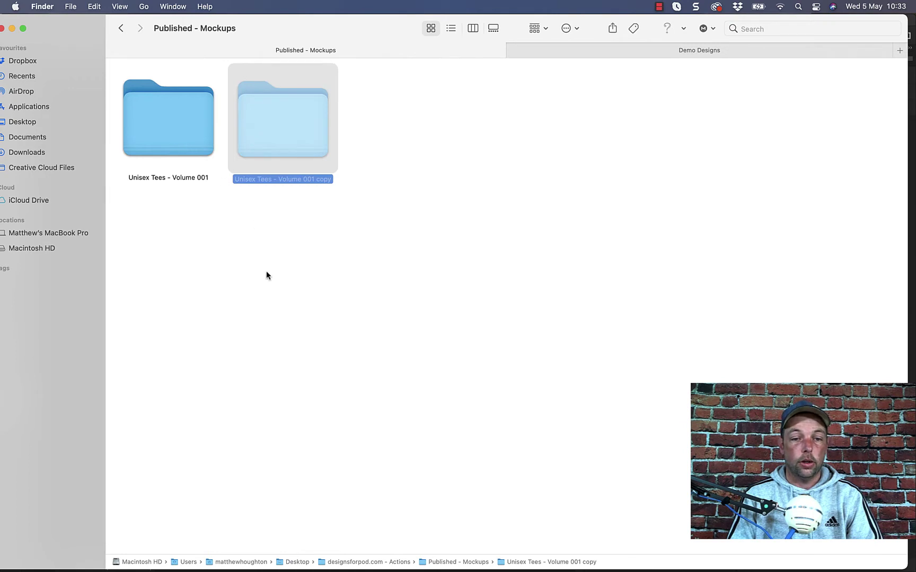
pyautogui.moveTo(292, 127); pyautogui.dragTo(216, 275)
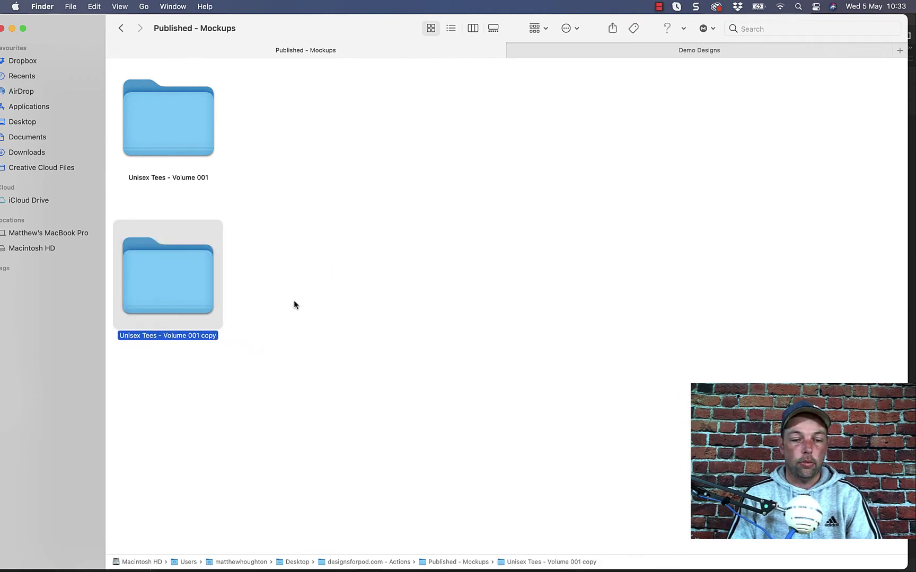
# Step: Rename the copied Unisex Tees - Volume 001 folder as ondark
pyautogui.rightClick(174, 286)
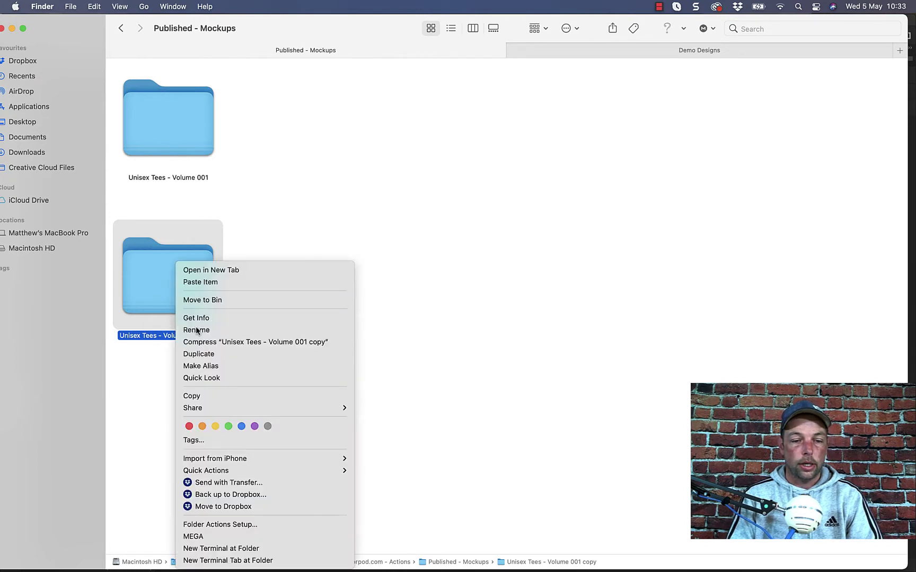
pyautogui.click(197, 329)
pyautogui.write('onda')
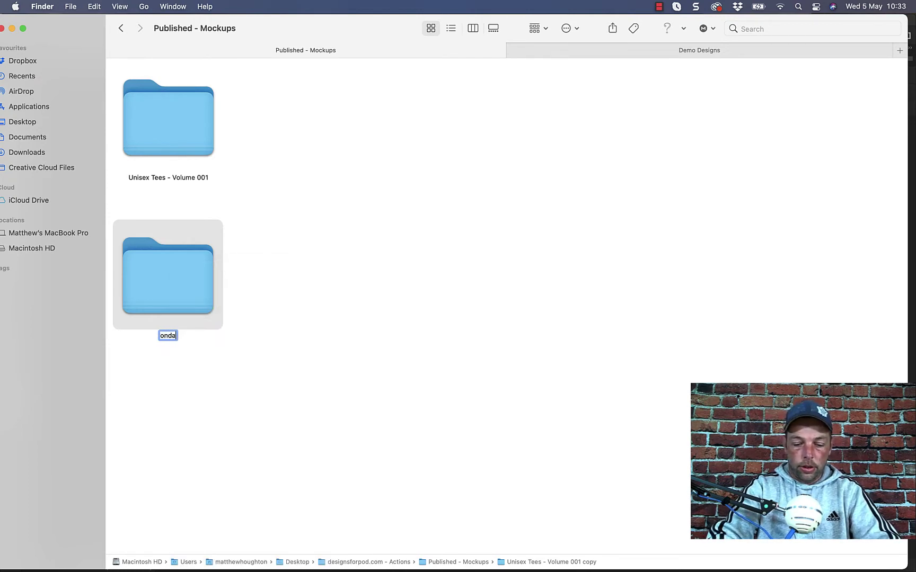
pyautogui.write('rk')
pyautogui.click(309, 362)
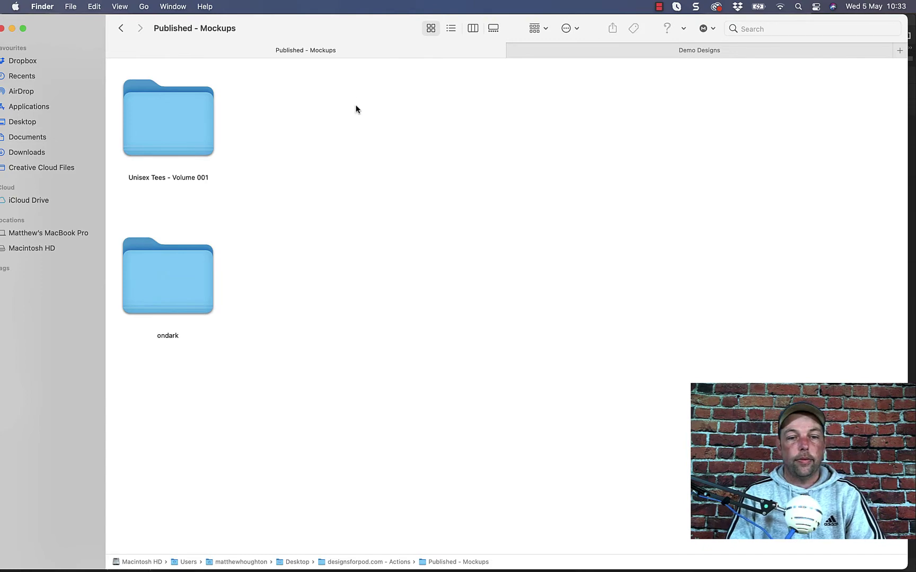
# Step: Place onlight.png from the Demo Designs folder into the 2800x3200.psd canvas in Photoshop, keeping its fitted size
pyautogui.click(634, 52)
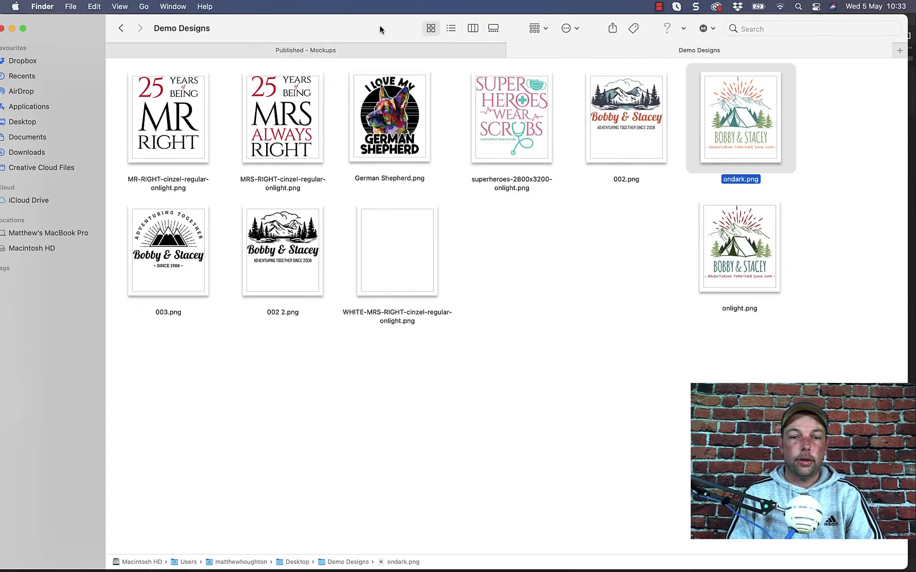
pyautogui.moveTo(379, 24); pyautogui.dragTo(380, 358)
pyautogui.click(724, 542)
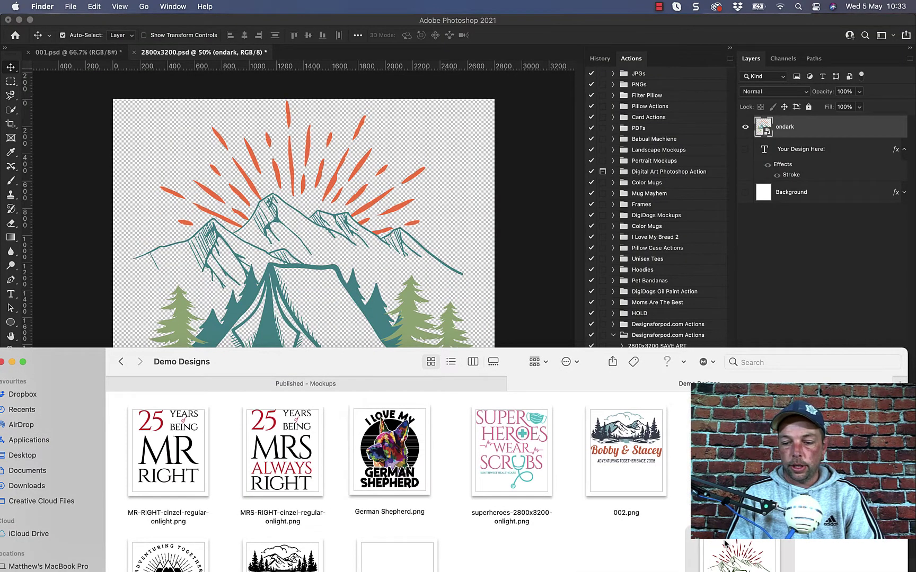
pyautogui.moveTo(726, 545); pyautogui.dragTo(377, 227)
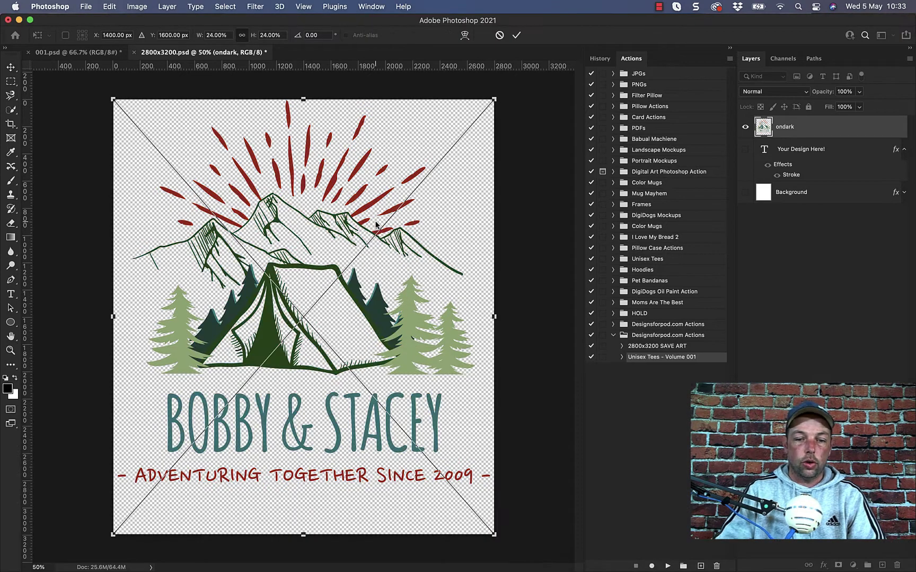
pyautogui.press('Return')
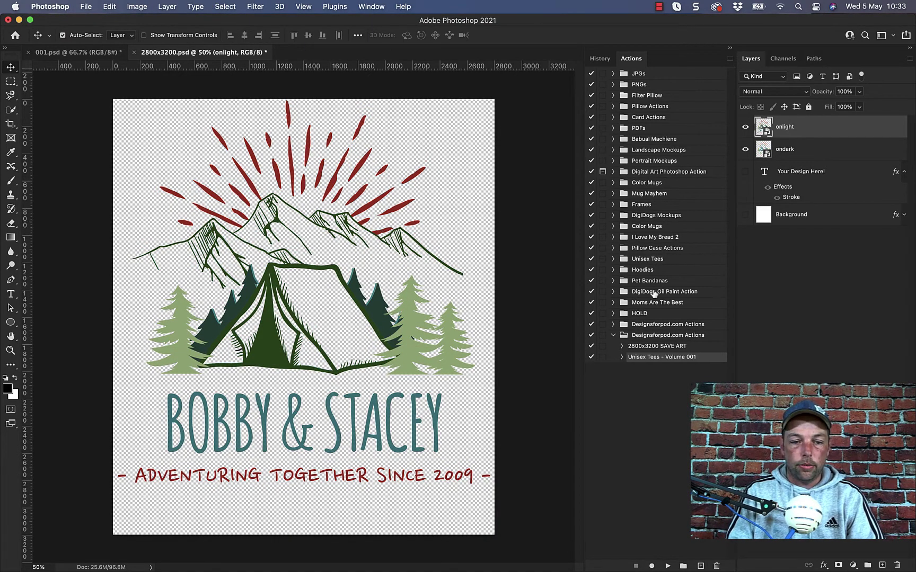
# Step: Hide the ondark layer and run the 2800x3200 SAVE ART and Unisex Tees - Volume 001 actions together on the onlight design
pyautogui.click(746, 151)
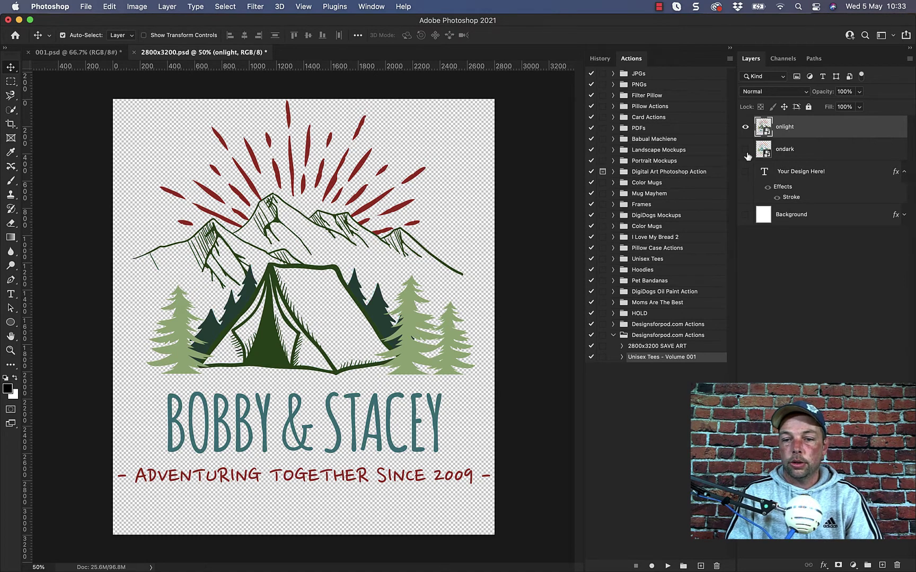
pyautogui.keyDown('shift'); pyautogui.click(671, 350); pyautogui.keyUp('shift')
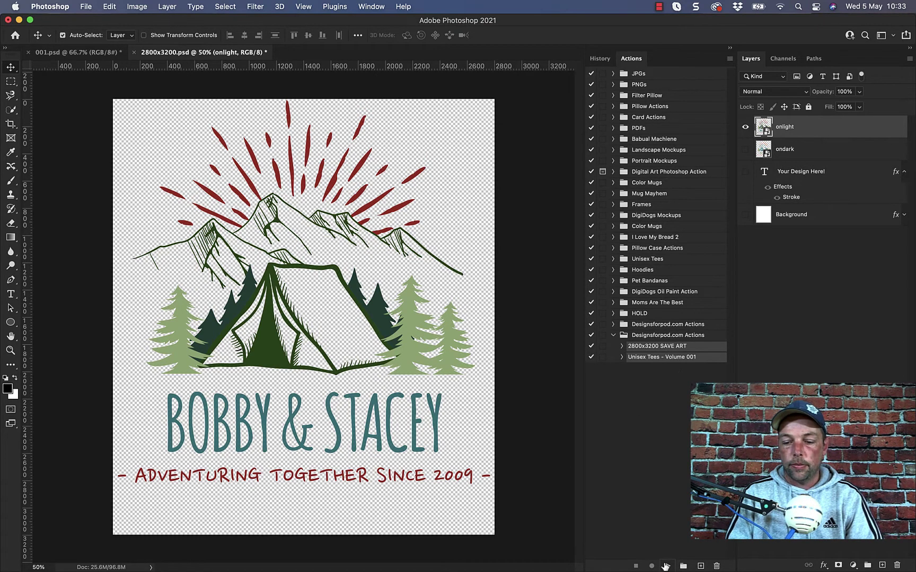
# Step: Switch to Finder and open the Unisex Tees - Volume 001 folder in Published - Mockups to check the onlight mockups being exported
pyautogui.click(141, 551)
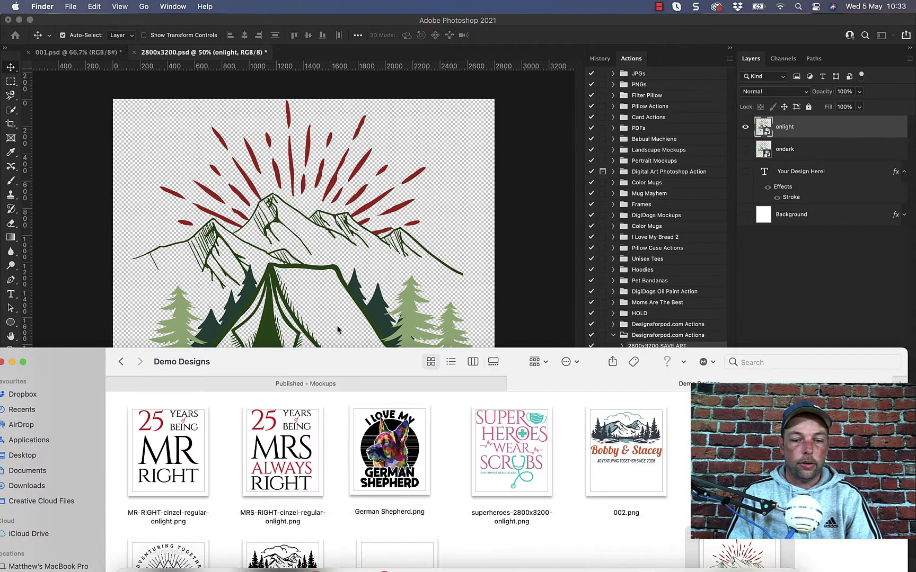
pyautogui.moveTo(321, 363); pyautogui.dragTo(321, 144)
pyautogui.click(320, 165)
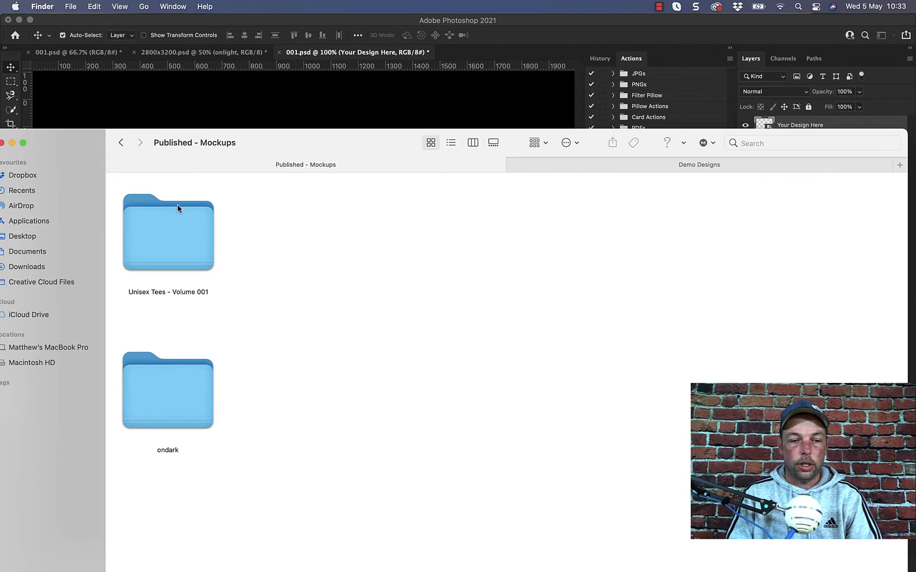
pyautogui.doubleClick(175, 224)
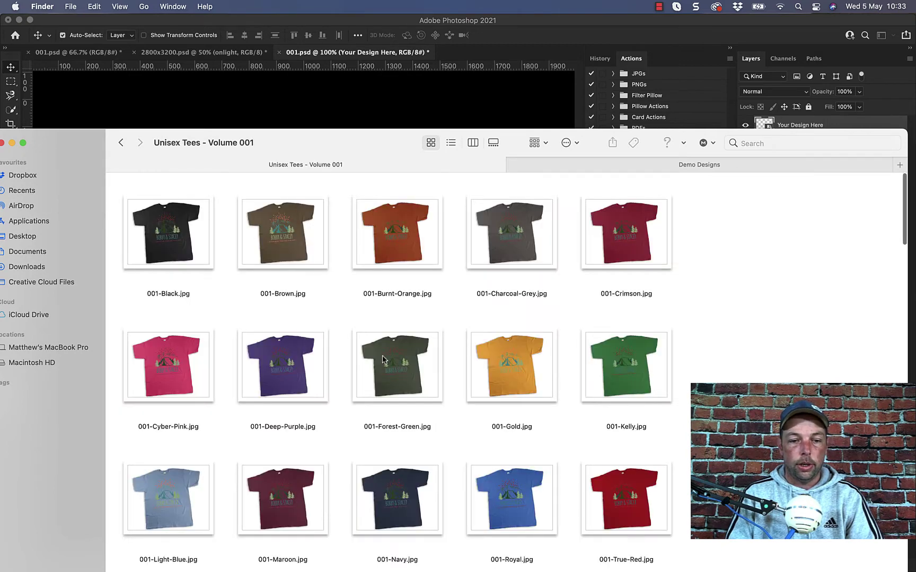
pyautogui.scroll(-10, 370, 423)
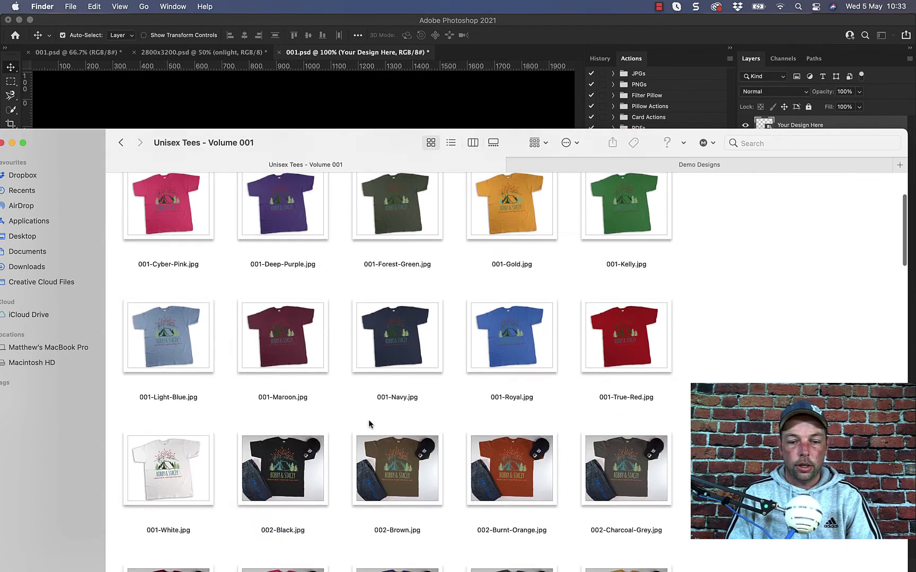
pyautogui.scroll(-5, 369, 424)
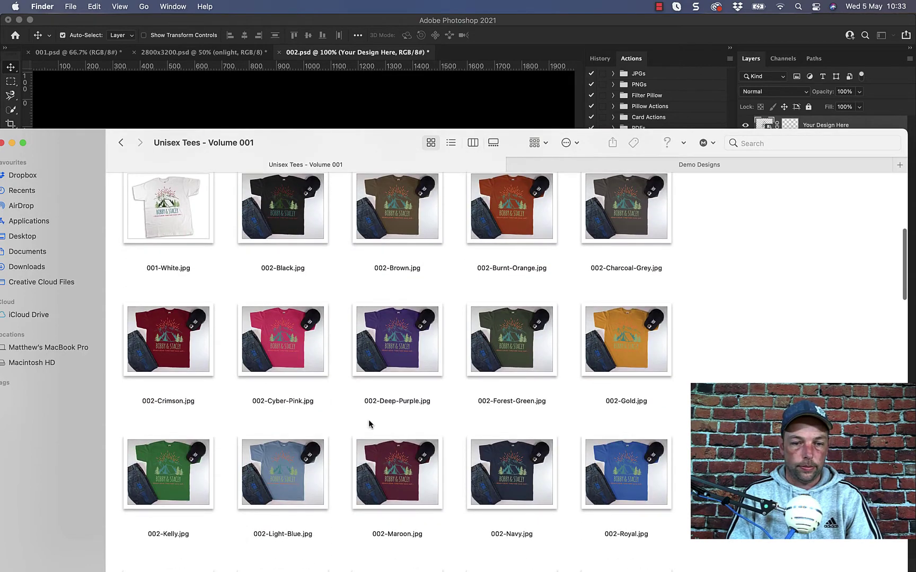
pyautogui.scroll(15, 370, 423)
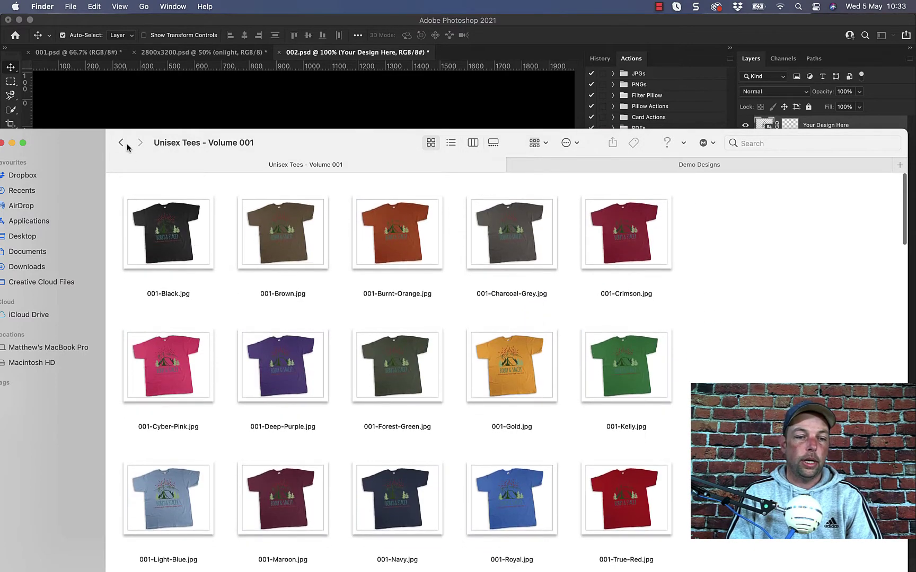
# Step: Go back to Published - Mockups, open the ondark folder and enlarge its window
pyautogui.click(122, 143)
pyautogui.click(179, 421)
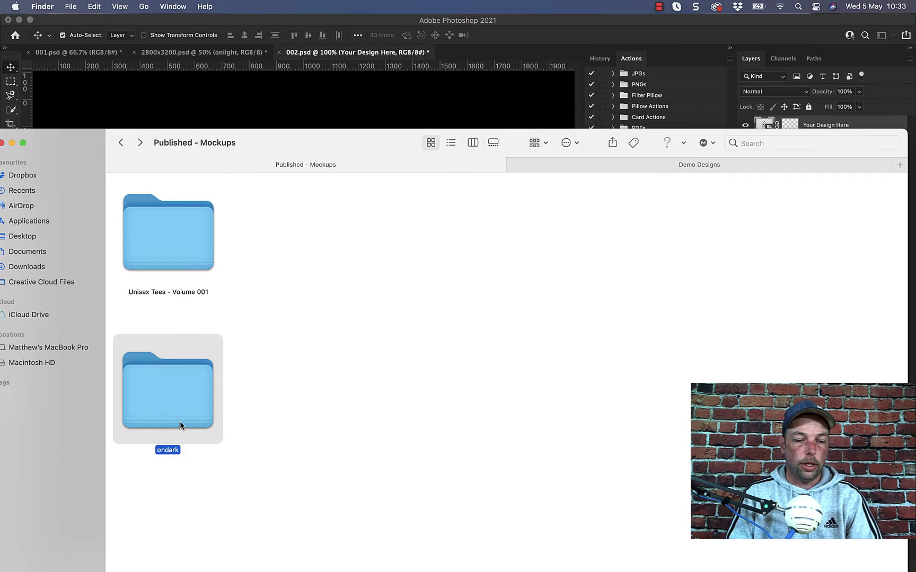
pyautogui.doubleClick(180, 421)
pyautogui.doubleClick(318, 154)
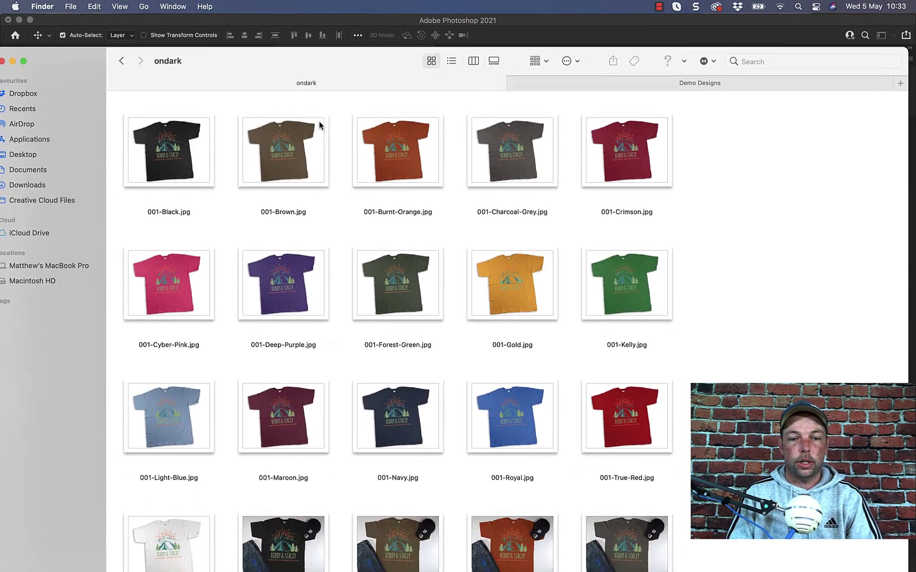
# Step: Look through the ondark folder's T-shirt mockups from the 001 set to the 008 background images
pyautogui.scroll(-4, 392, 462)
pyautogui.scroll(-15, 390, 462)
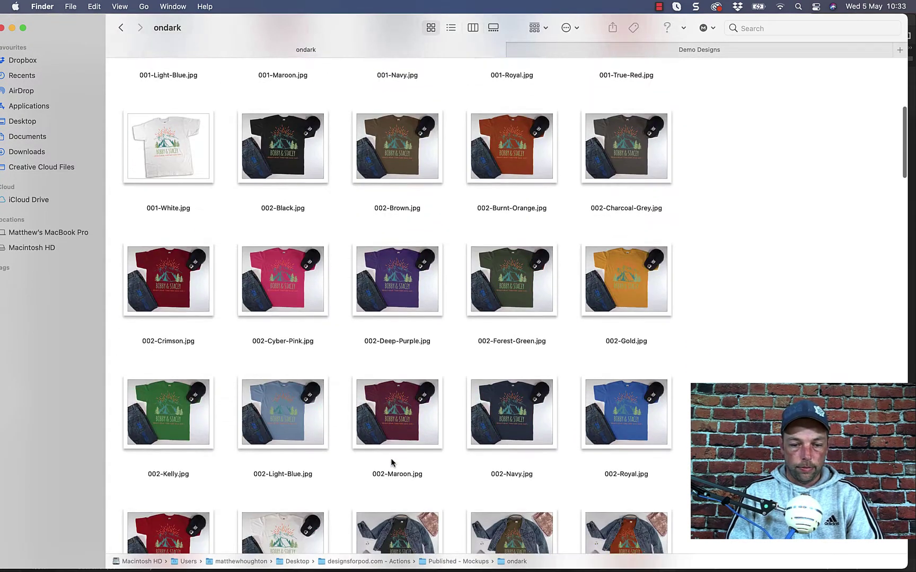
pyautogui.scroll(-6, 391, 462)
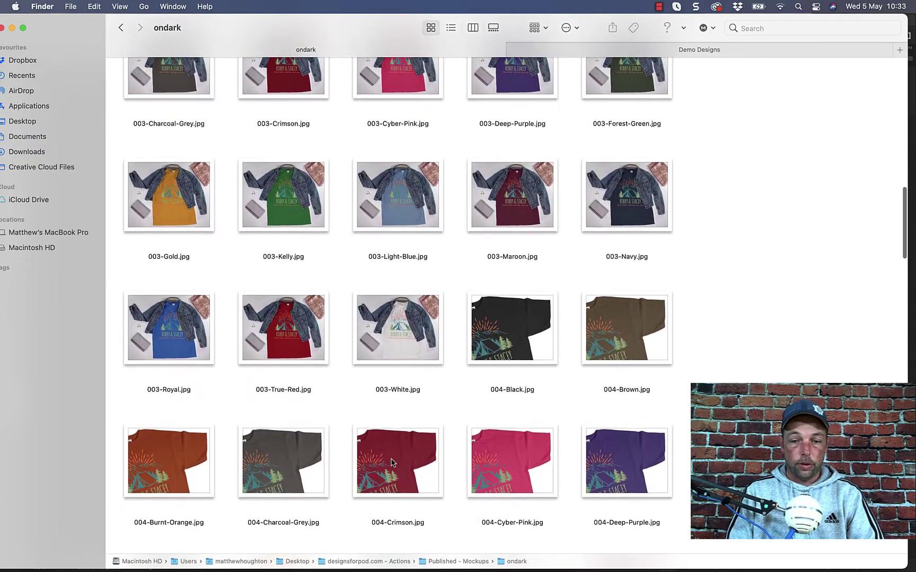
pyautogui.scroll(-10, 391, 463)
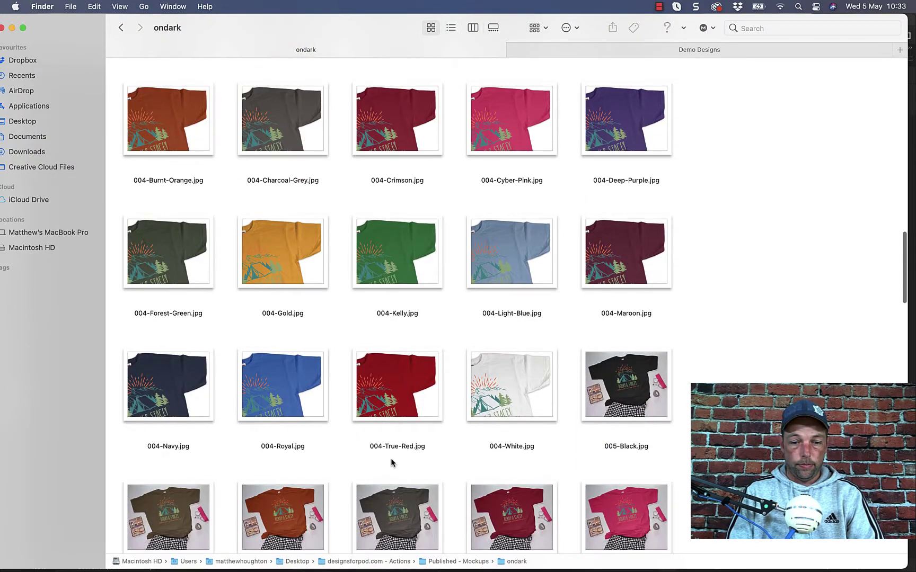
pyautogui.scroll(-12, 391, 462)
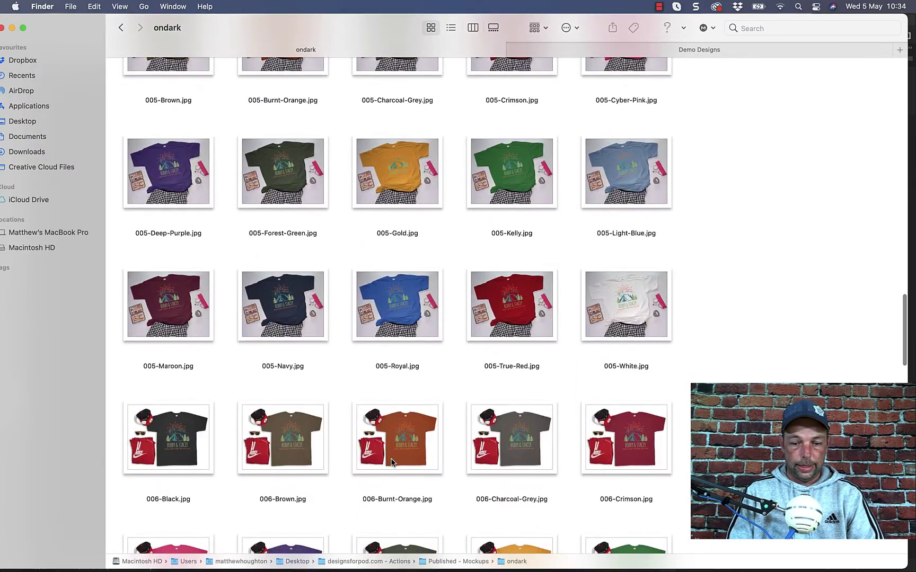
pyautogui.scroll(-4, 391, 463)
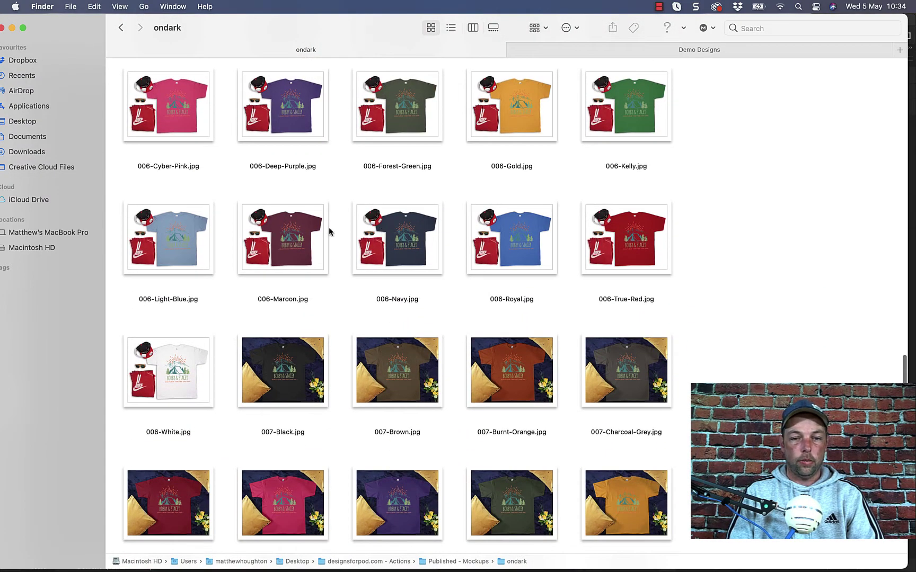
pyautogui.scroll(20, 328, 231)
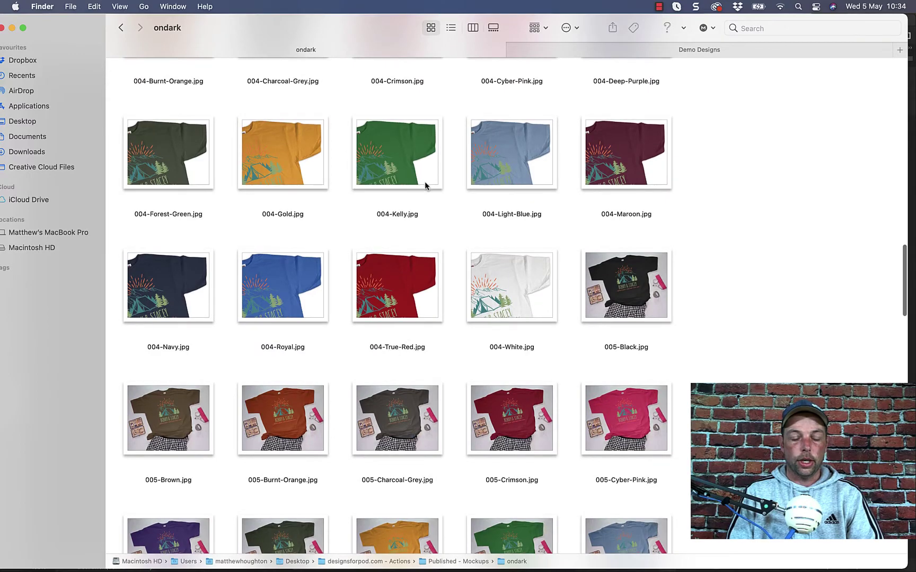
pyautogui.scroll(18, 402, 294)
pyautogui.scroll(-20, 364, 205)
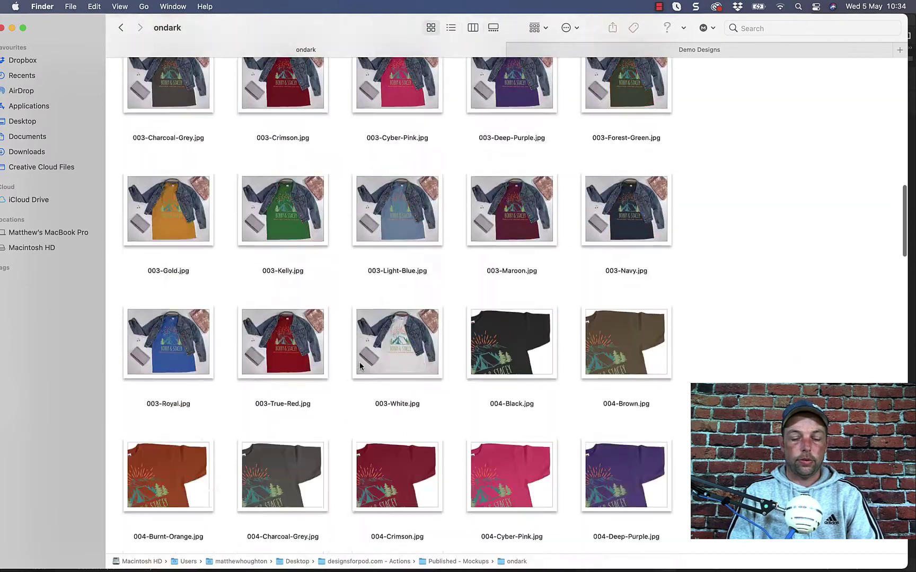
pyautogui.scroll(-14, 360, 365)
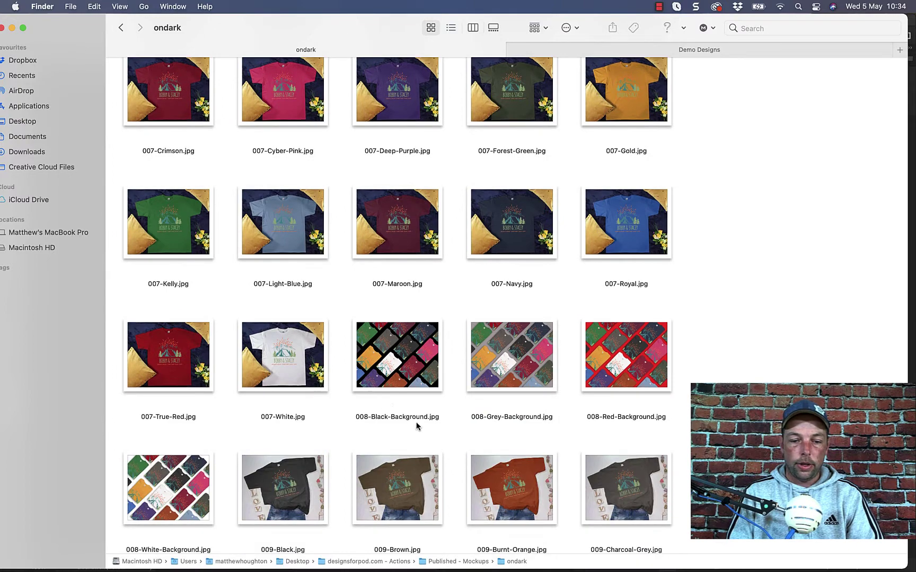
# Step: Preview the 008 multi-shirt mockups in the ondark folder with black, grey, red and white backgrounds
pyautogui.click(394, 392)
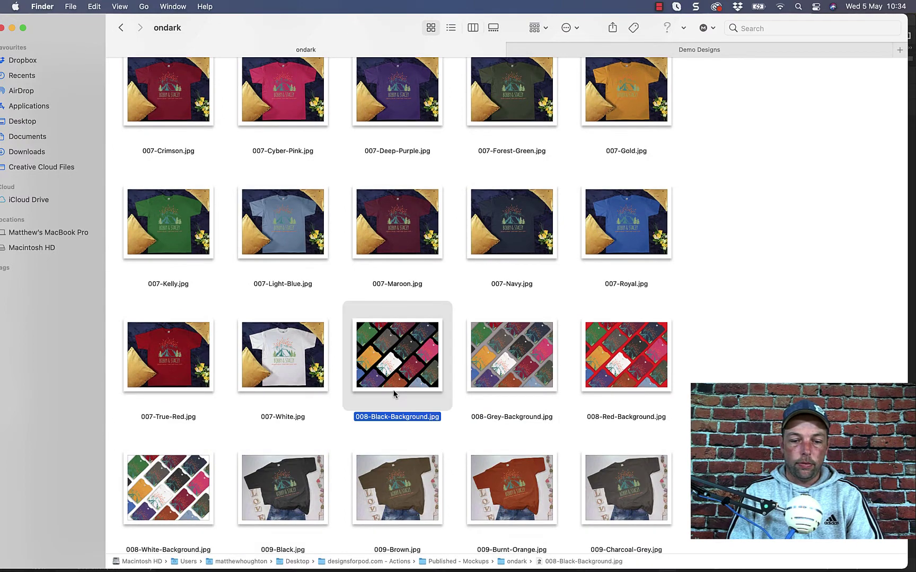
pyautogui.press('space')
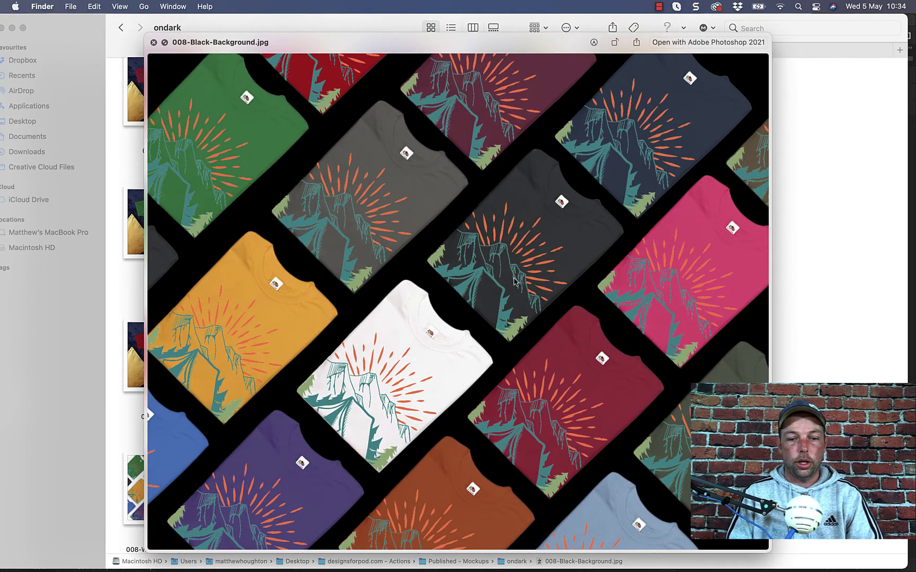
pyautogui.press('Right')
pyautogui.press('Right')
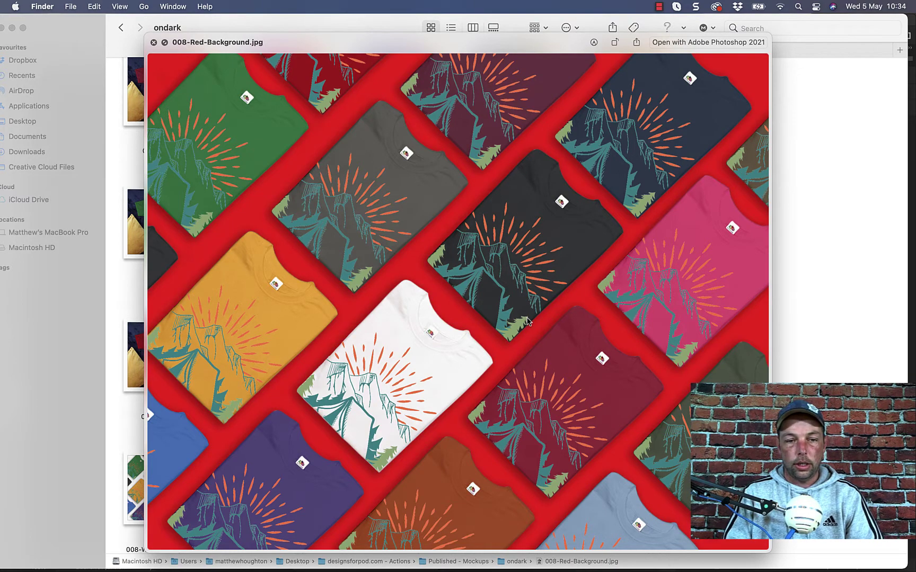
pyautogui.click(154, 42)
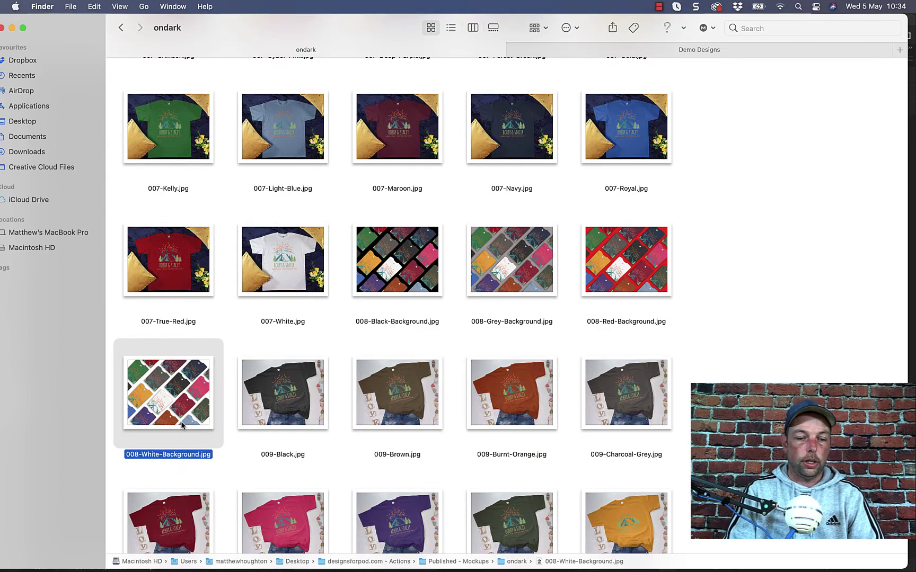
pyautogui.press('space')
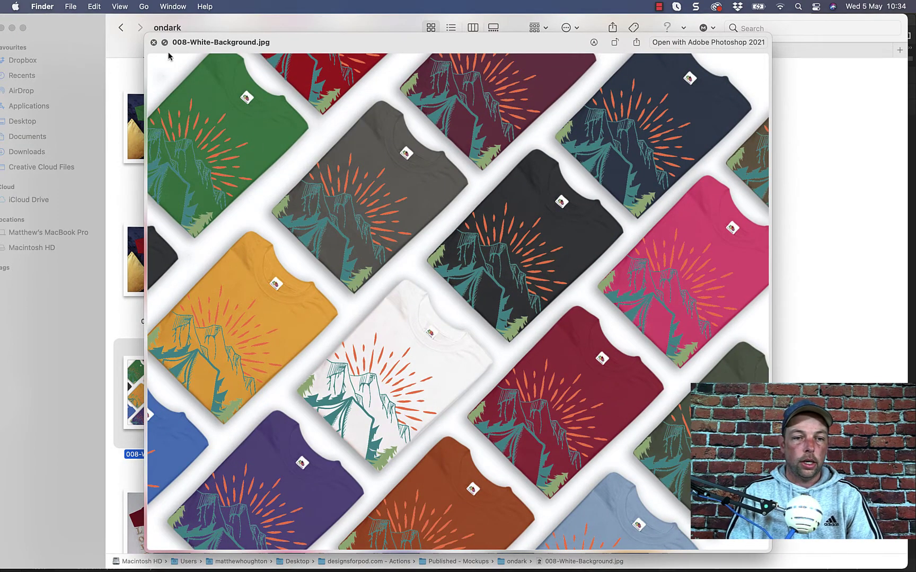
pyautogui.click(153, 43)
pyautogui.click(450, 283)
pyautogui.click(497, 275)
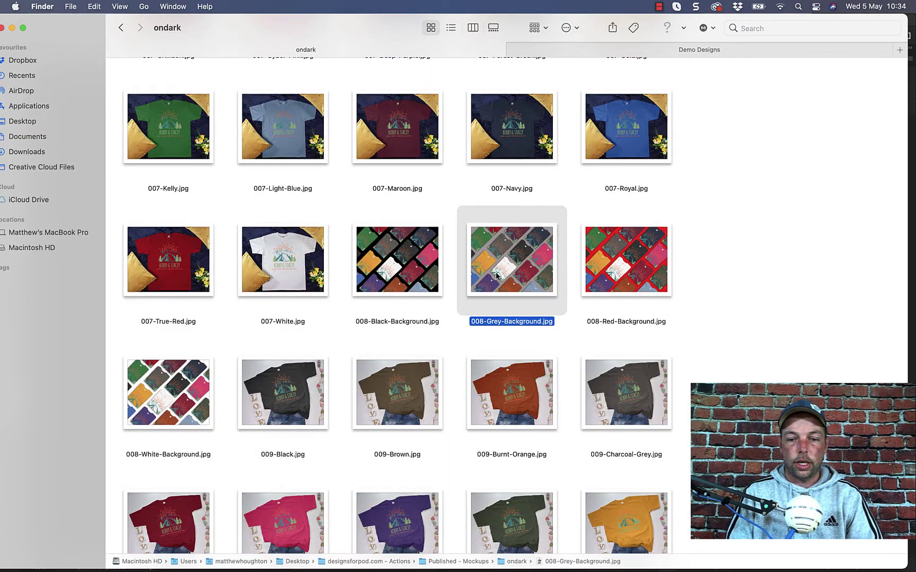
pyautogui.click(591, 276)
pyautogui.click(199, 421)
# Step: Preview the 010 mockups in Athletic Heather, Black Heather and Vintage Heather Navy at the end of the ondark folder
pyautogui.scroll(-15, 414, 418)
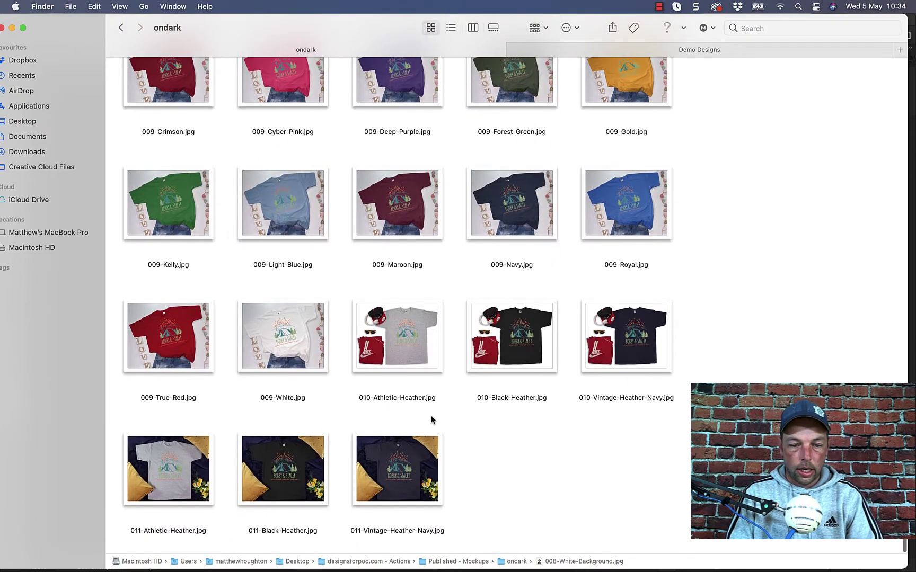
pyautogui.click(415, 351)
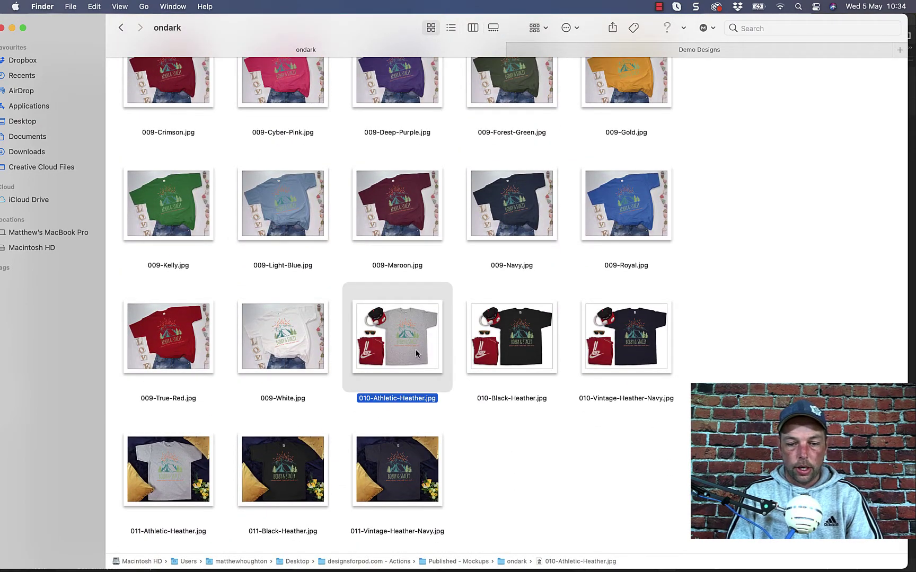
pyautogui.click(529, 365)
pyautogui.click(623, 361)
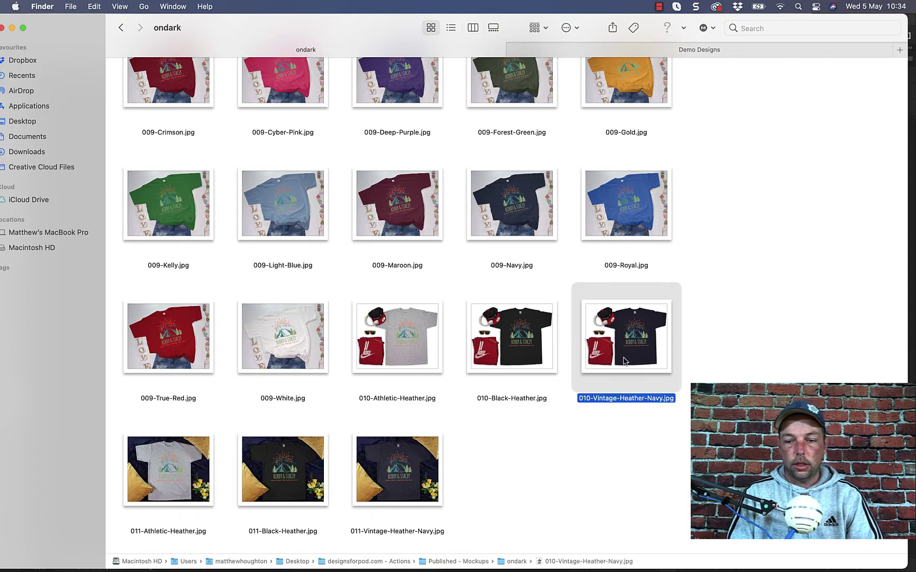
pyautogui.click(406, 366)
pyautogui.press('space')
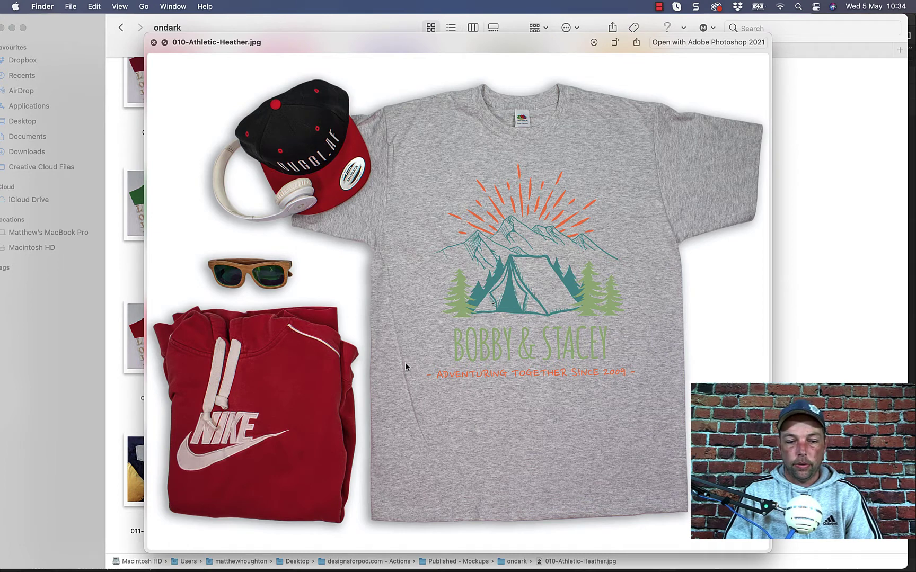
pyautogui.press('Right')
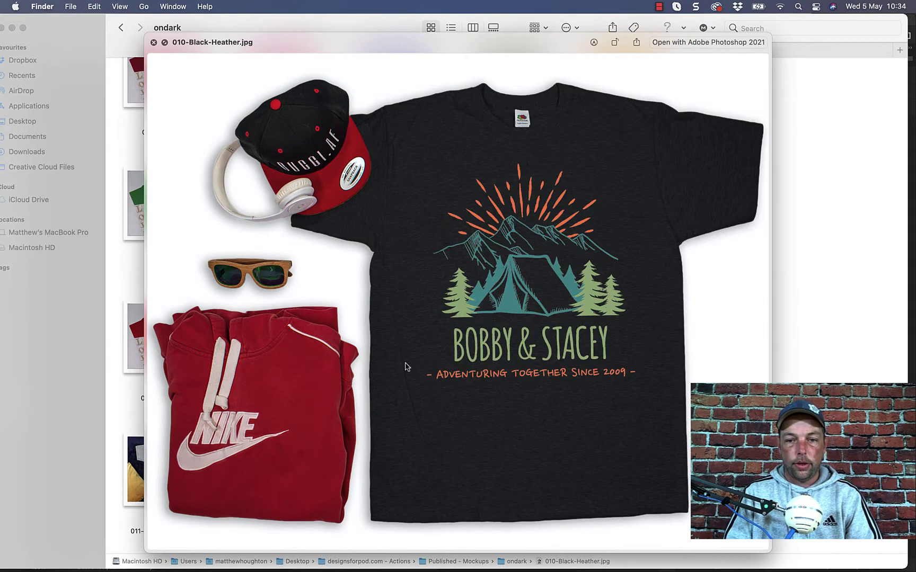
pyautogui.press('Right')
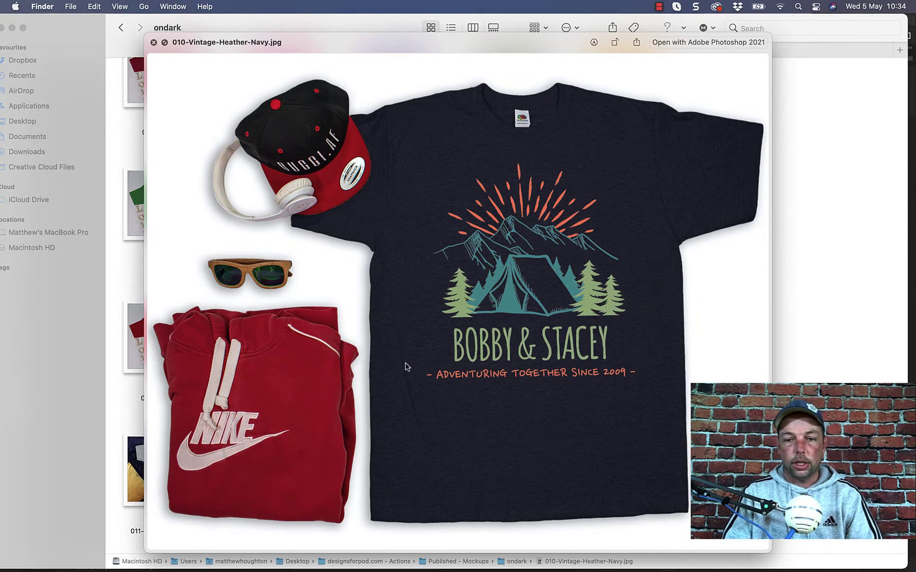
pyautogui.press('Left')
pyautogui.press('Left')
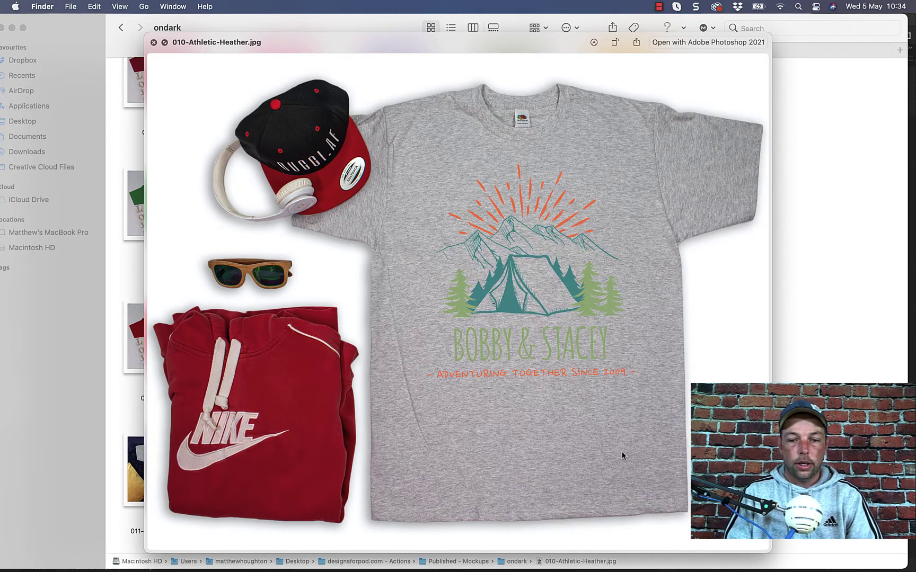
pyautogui.click(153, 42)
# Step: Preview the 011 mockups in Athletic Heather, Black Heather and Vintage Heather Navy
pyautogui.click(159, 477)
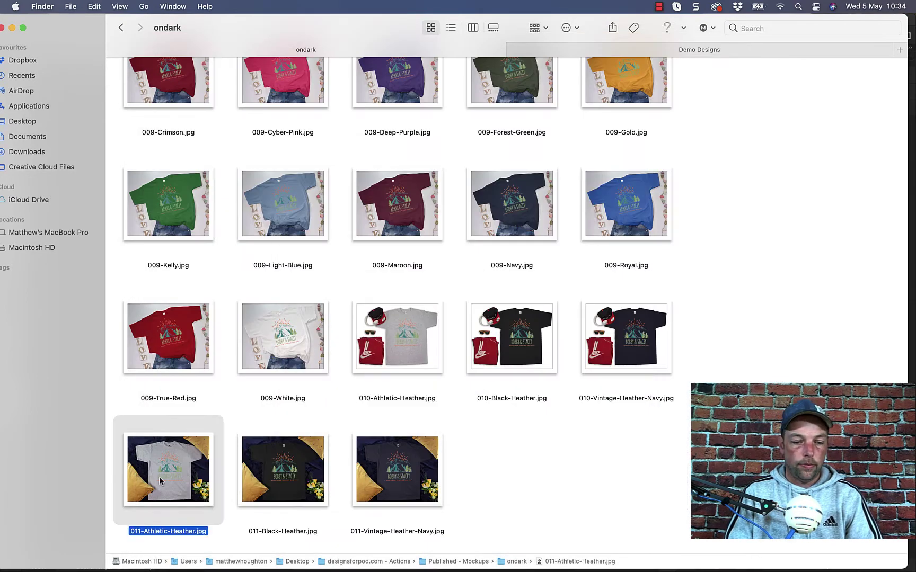
pyautogui.press('space')
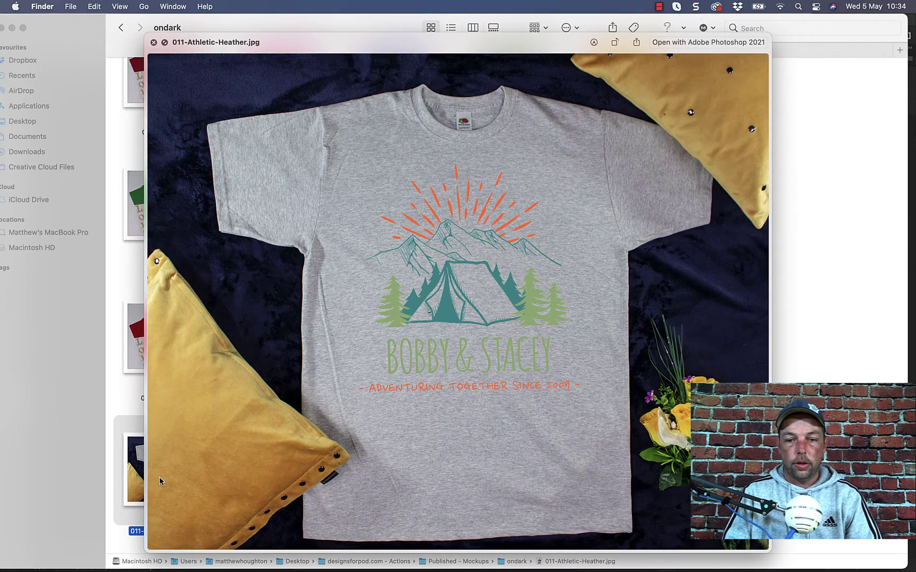
pyautogui.press('Right')
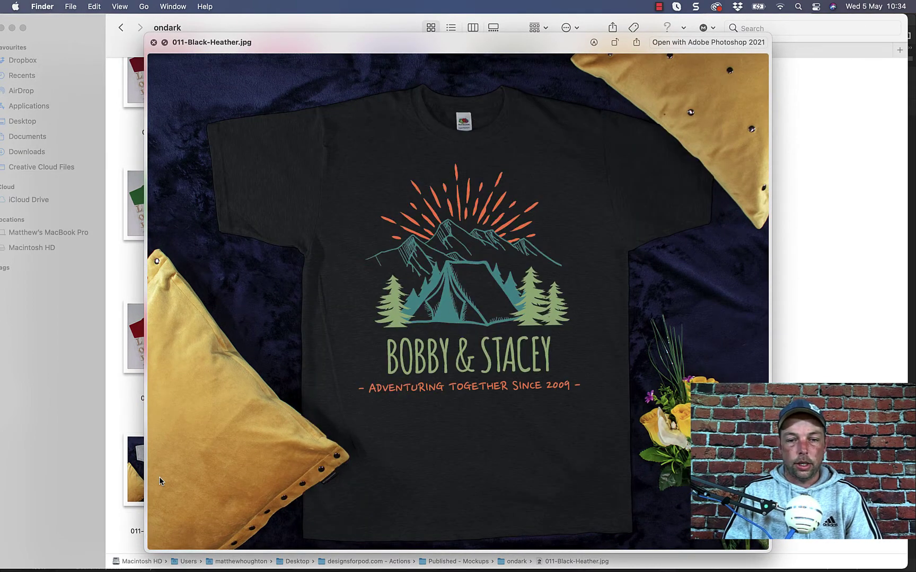
pyautogui.press('Right')
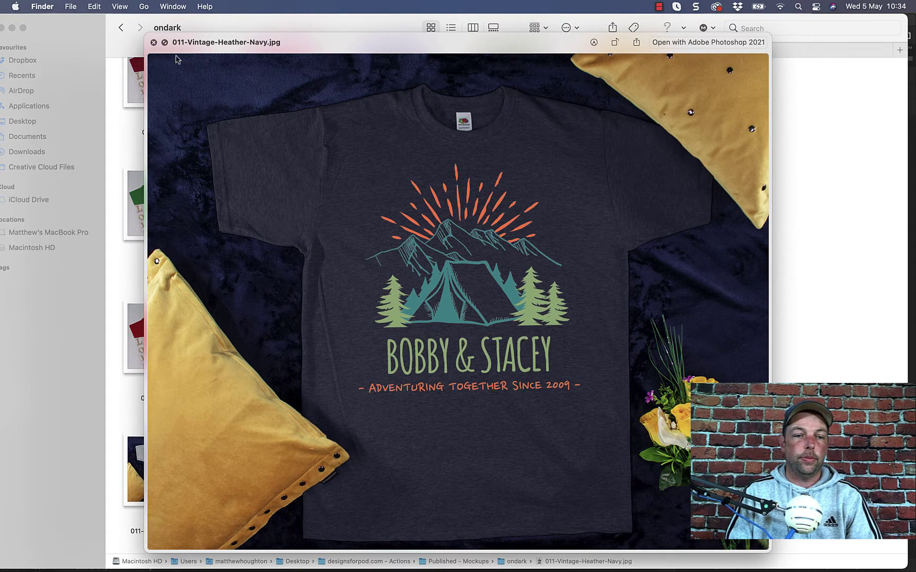
# Step: Close the preview and look back through the ondark folder's mockups from the 011 set up to the 008 and 007 sets
pyautogui.click(155, 43)
pyautogui.scroll(5, 324, 263)
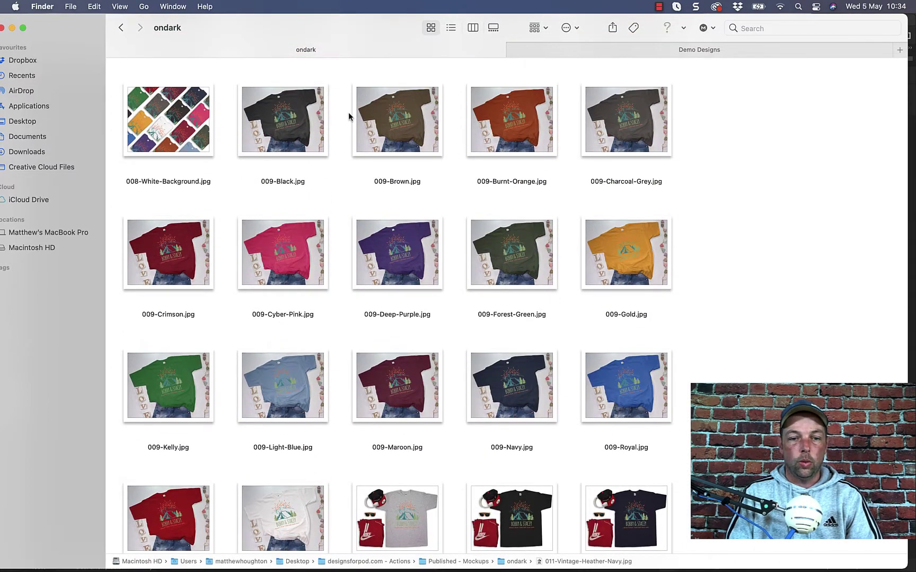
pyautogui.scroll(5, 544, 188)
pyautogui.moveTo(706, 265); pyautogui.dragTo(314, 398)
pyautogui.click(799, 336)
pyautogui.scroll(-6, 566, 348)
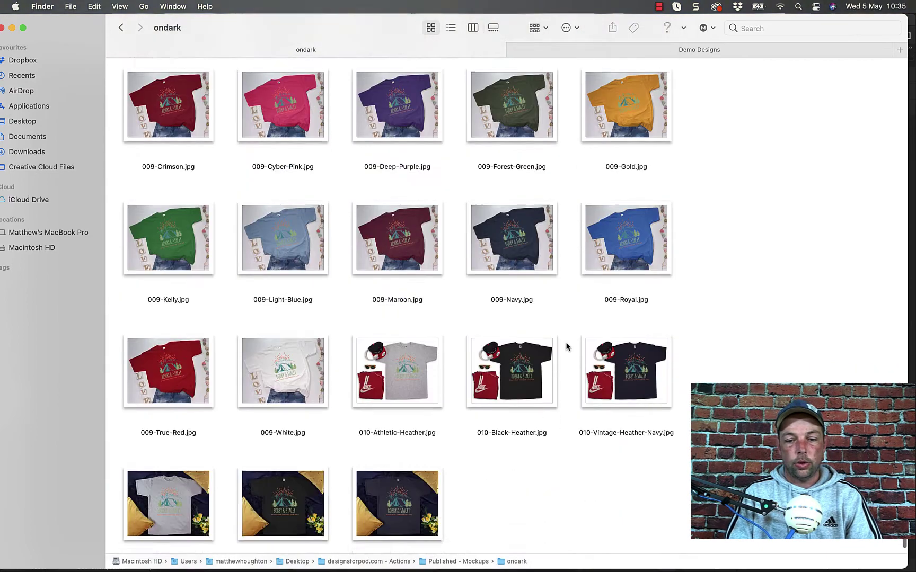
pyautogui.scroll(-2, 566, 347)
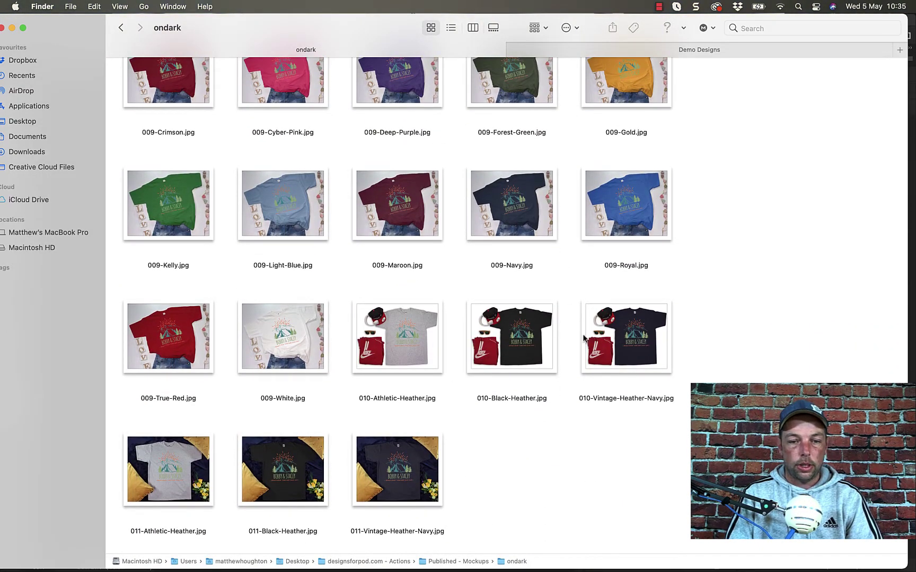
pyautogui.scroll(10, 552, 366)
pyautogui.click(429, 448)
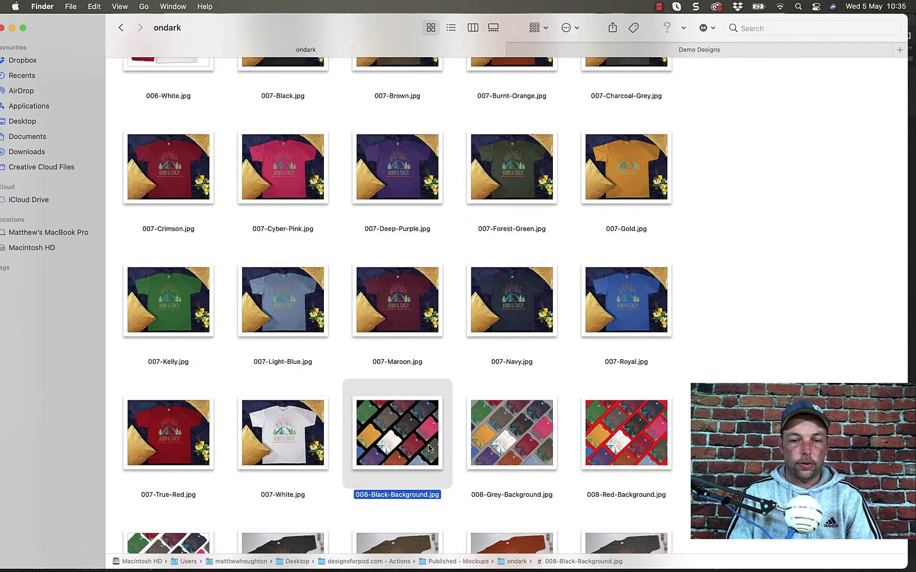
pyautogui.click(504, 440)
pyautogui.click(403, 413)
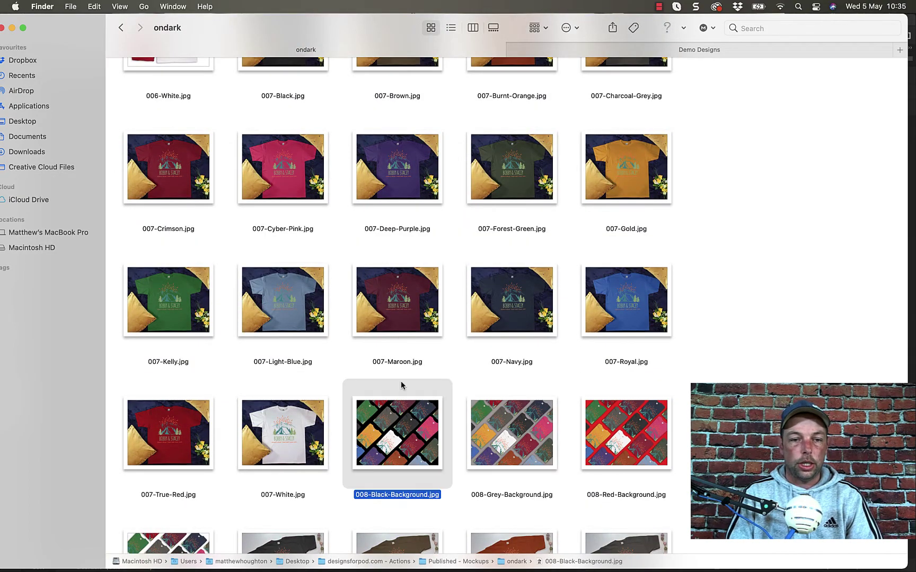
pyautogui.scroll(8, 400, 318)
# Step: Go back to Published - Mockups and look through the Unisex Tees - Volume 001 folder's mockups down to the 011 set
pyautogui.click(121, 28)
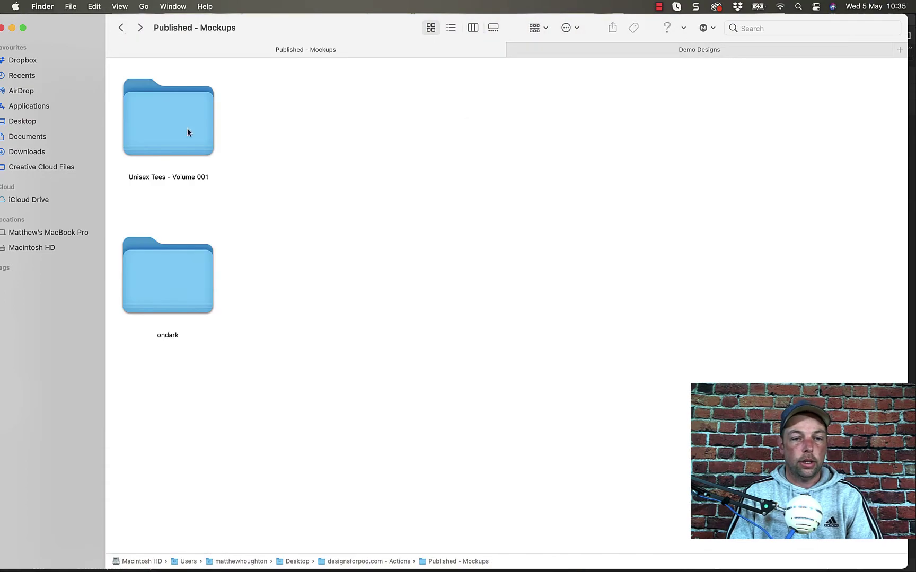
pyautogui.click(164, 142)
pyautogui.doubleClick(164, 142)
pyautogui.scroll(-20, 402, 371)
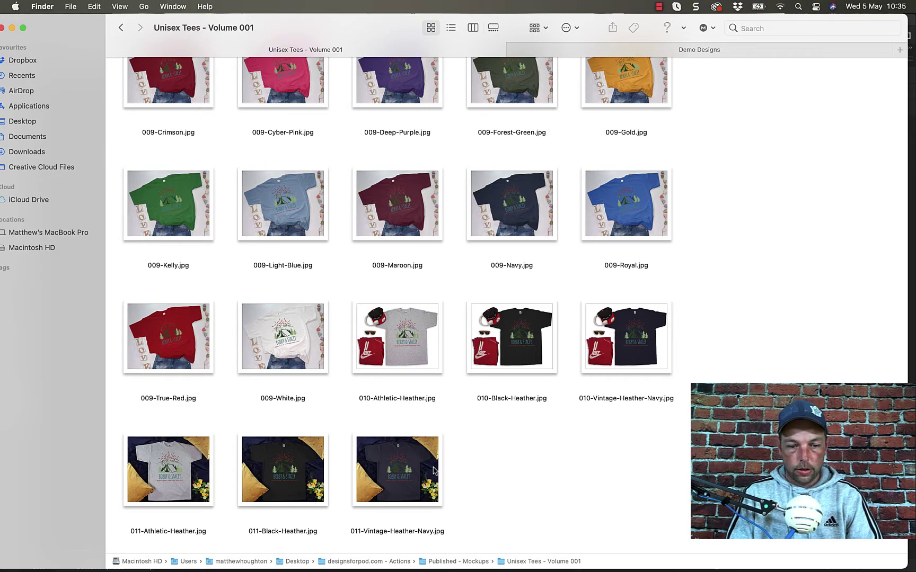
pyautogui.moveTo(380, 27)
pyautogui.mouseDown()
pyautogui.moveTo(384, 528)
pyautogui.moveTo(371, 154)
pyautogui.moveTo(383, 549)
pyautogui.moveTo(178, 325)
pyautogui.moveTo(95, 305)
pyautogui.moveTo(436, 244)
pyautogui.moveTo(370, 47)
pyautogui.moveTo(386, 24)
pyautogui.mouseUp()
# Step: Paste a copy of the Unisex Tees - Volume 001 folder into Published - Mockups and place it beside the ondark folder
pyautogui.click(122, 30)
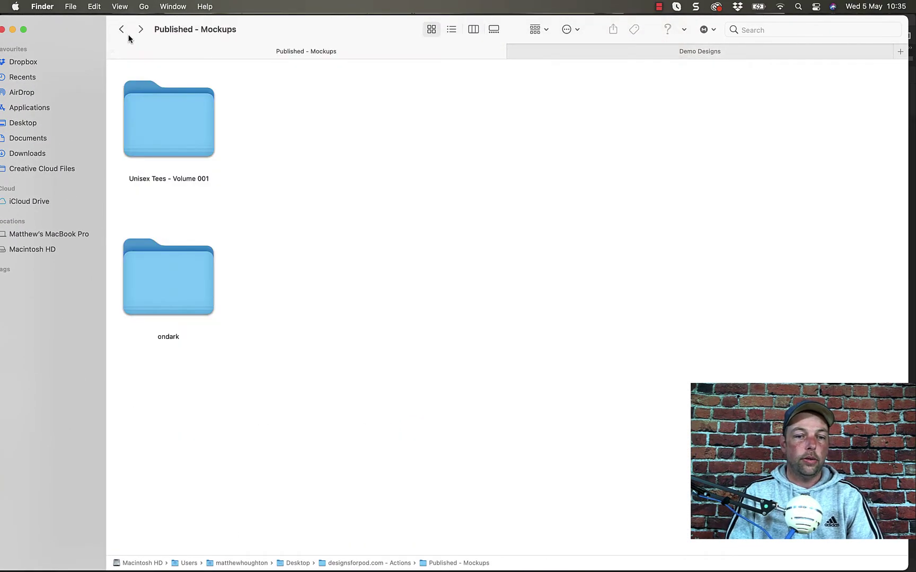
pyautogui.rightClick(185, 139)
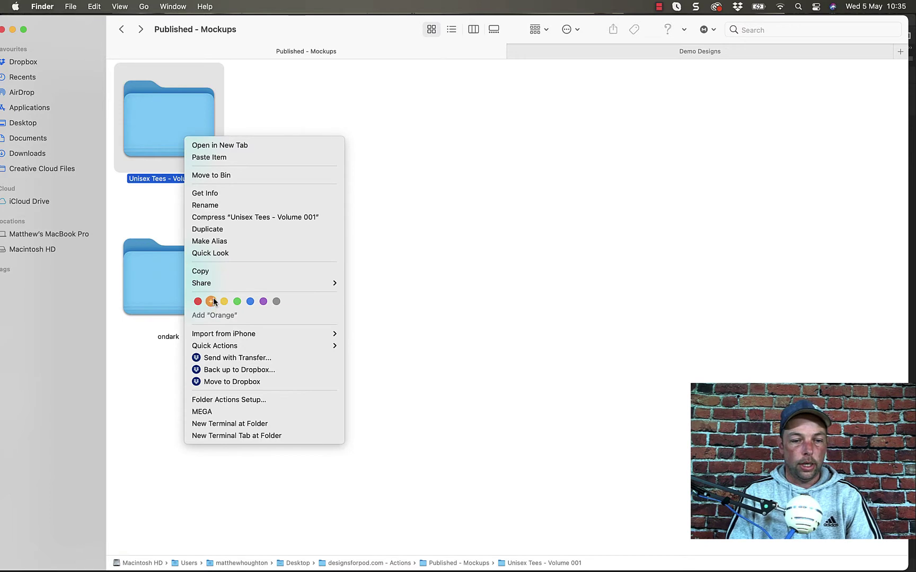
pyautogui.click(219, 273)
pyautogui.rightClick(282, 284)
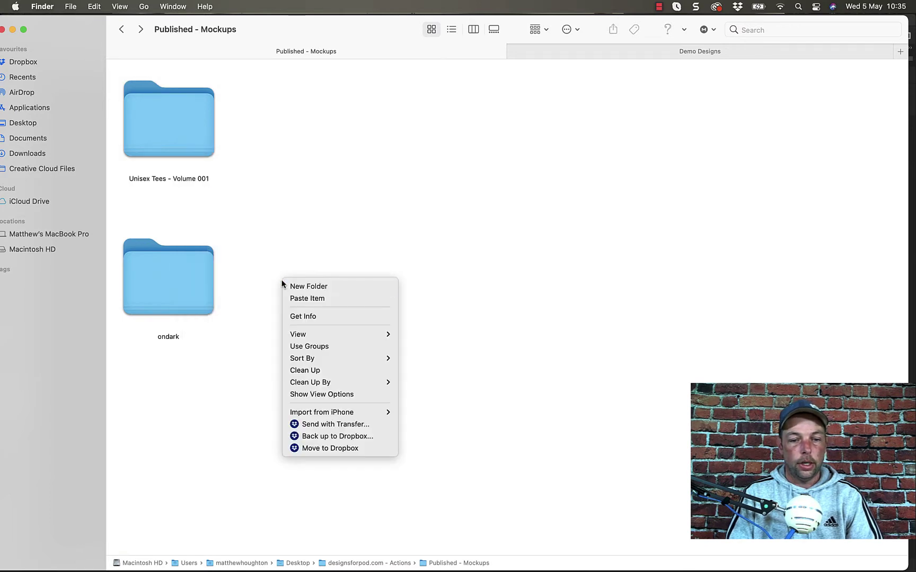
pyautogui.click(311, 302)
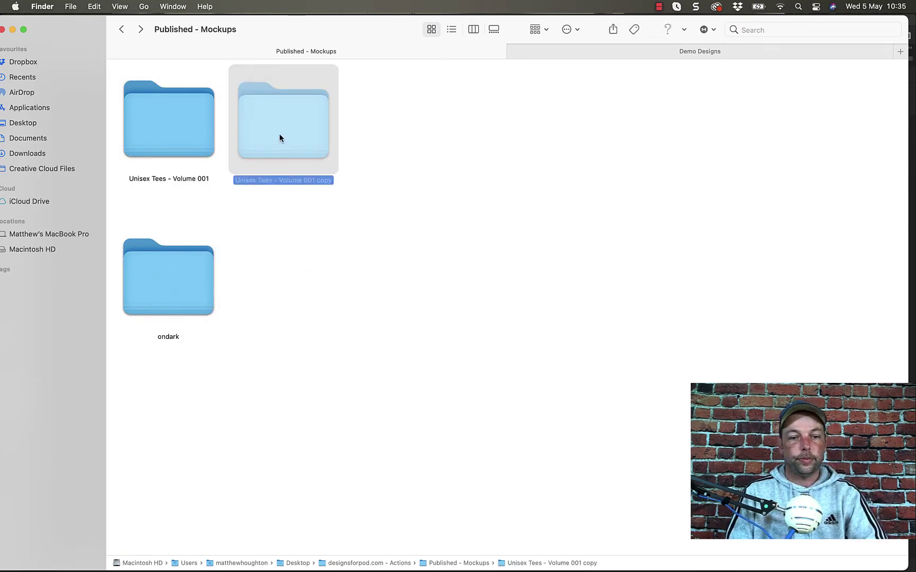
pyautogui.moveTo(280, 139); pyautogui.dragTo(274, 287)
# Step: Rename the copied Unisex Tees folder as onlight and line it up with the ondark folder
pyautogui.rightClick(262, 297)
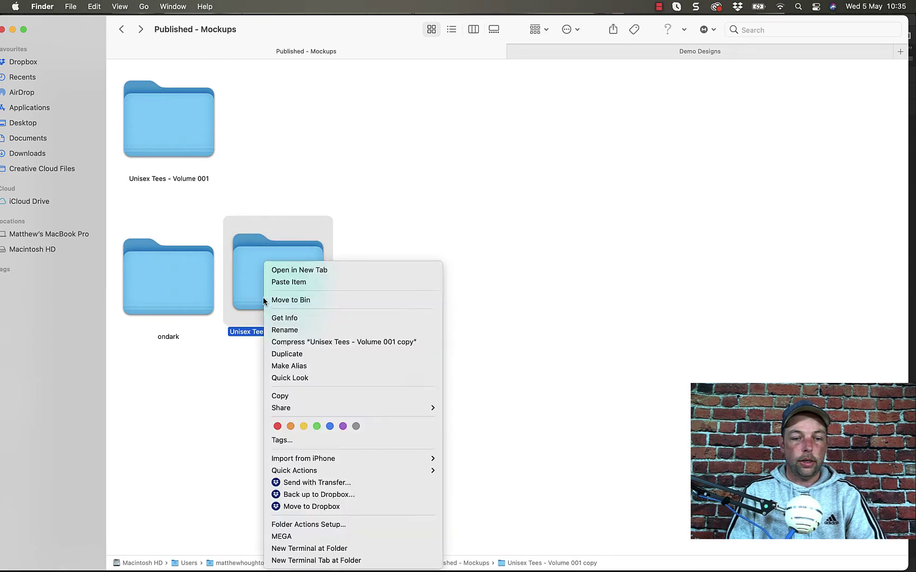
pyautogui.click(289, 329)
pyautogui.write('onli')
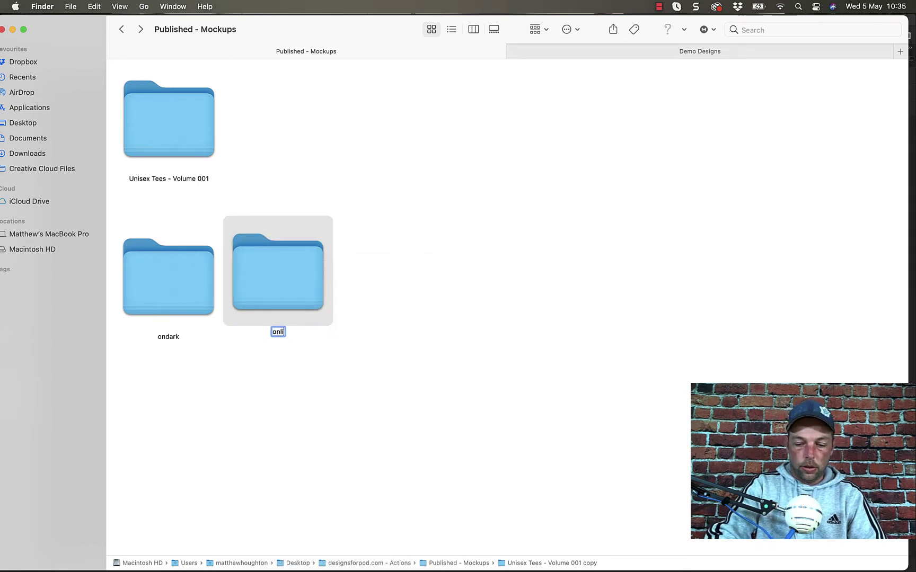
pyautogui.write('ght')
pyautogui.click(360, 380)
pyautogui.moveTo(265, 277); pyautogui.dragTo(258, 278)
pyautogui.click(355, 278)
pyautogui.moveTo(406, 264); pyautogui.dragTo(162, 277)
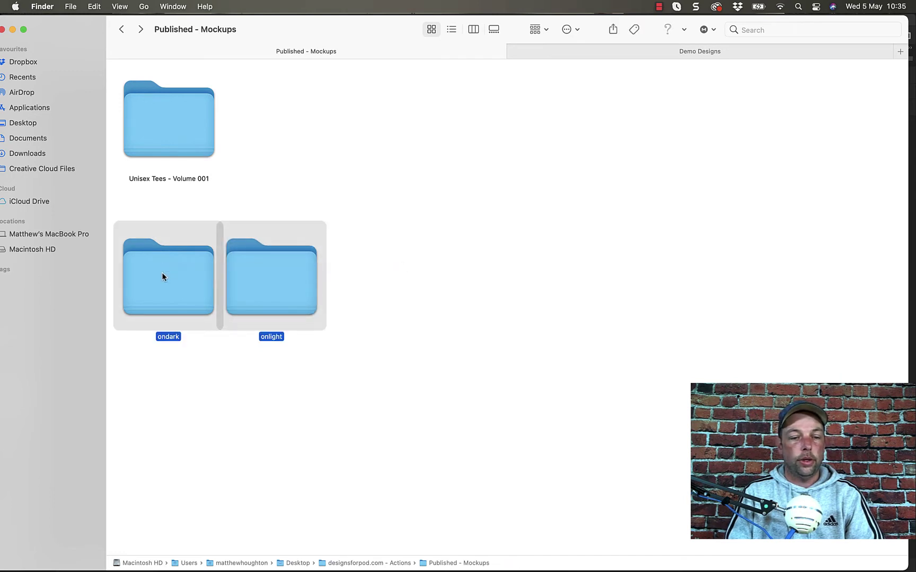
pyautogui.click(570, 29)
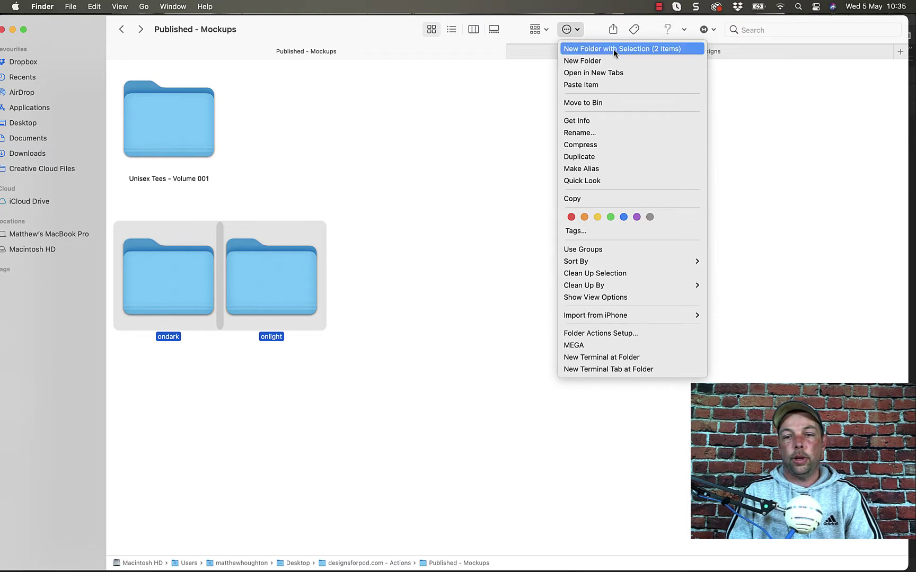
pyautogui.click(396, 212)
pyautogui.click(392, 213)
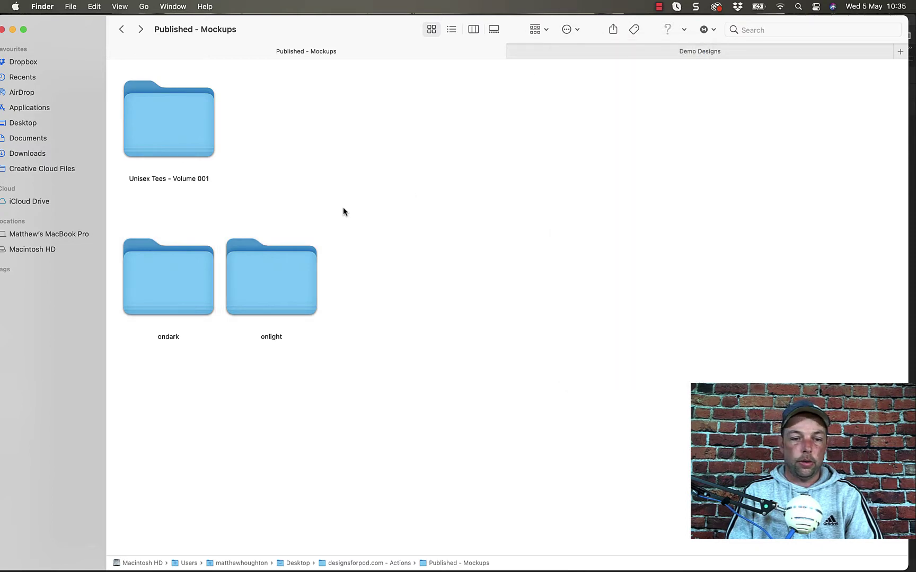
# Step: Create a new folder named "Camp design 1" in Published - Mockups and place it beside the onlight folder
pyautogui.rightClick(418, 298)
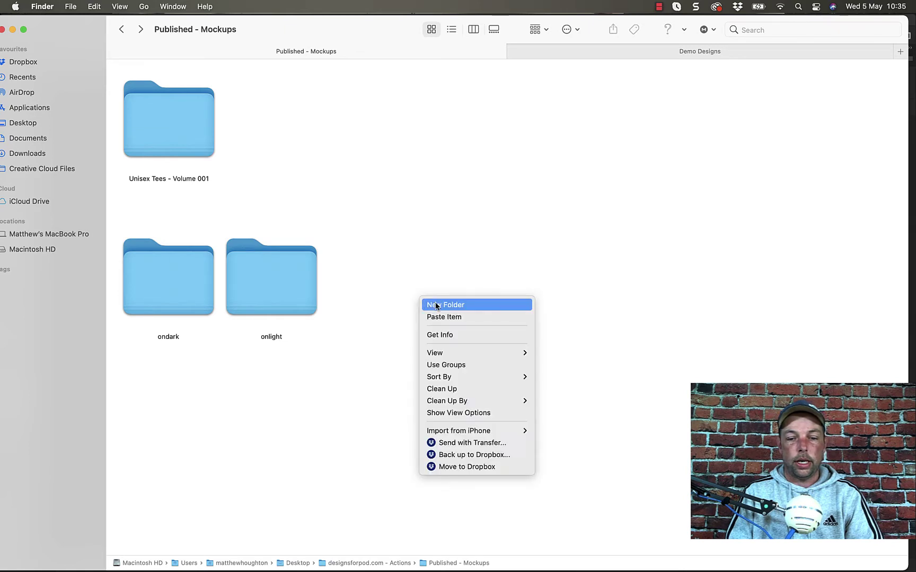
pyautogui.click(436, 304)
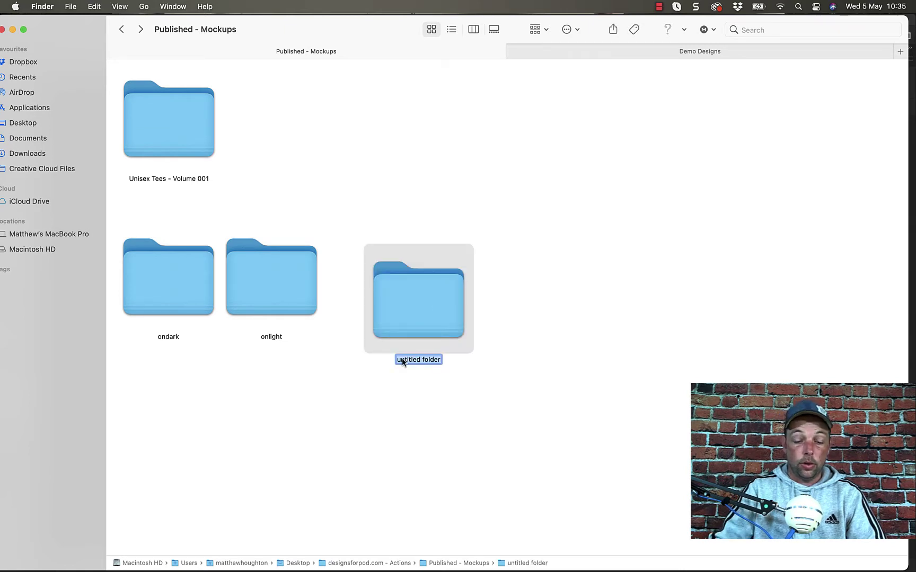
pyautogui.write('Camp')
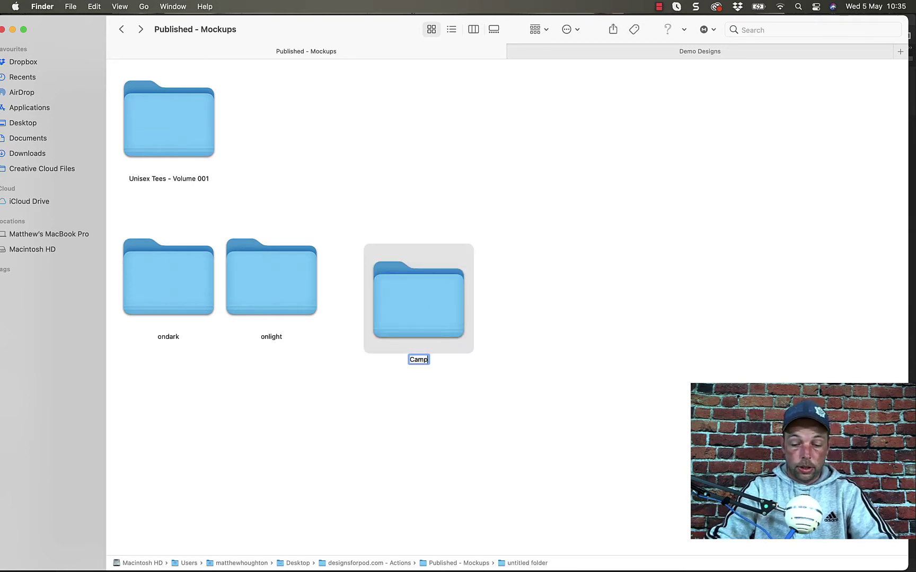
pyautogui.write(' design 1')
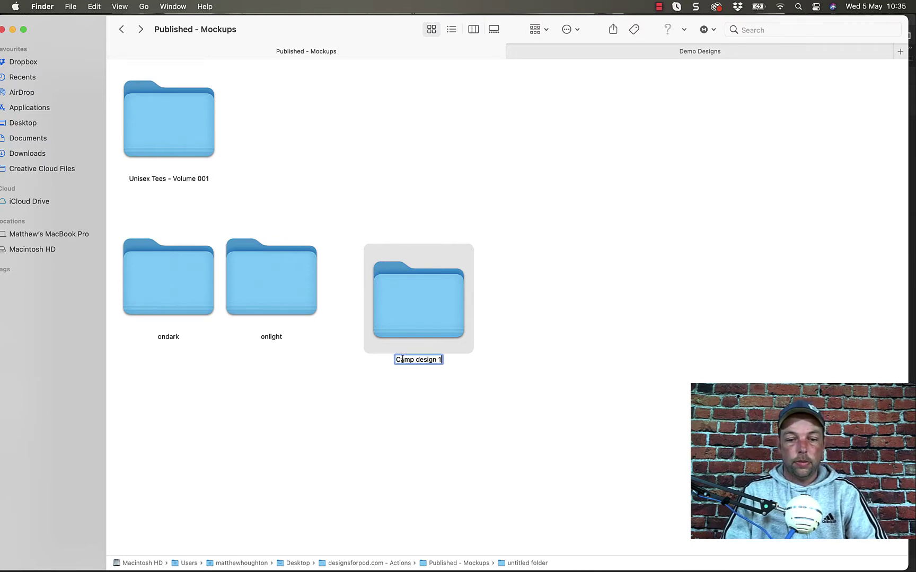
pyautogui.press('Return')
pyautogui.moveTo(425, 313); pyautogui.dragTo(425, 279)
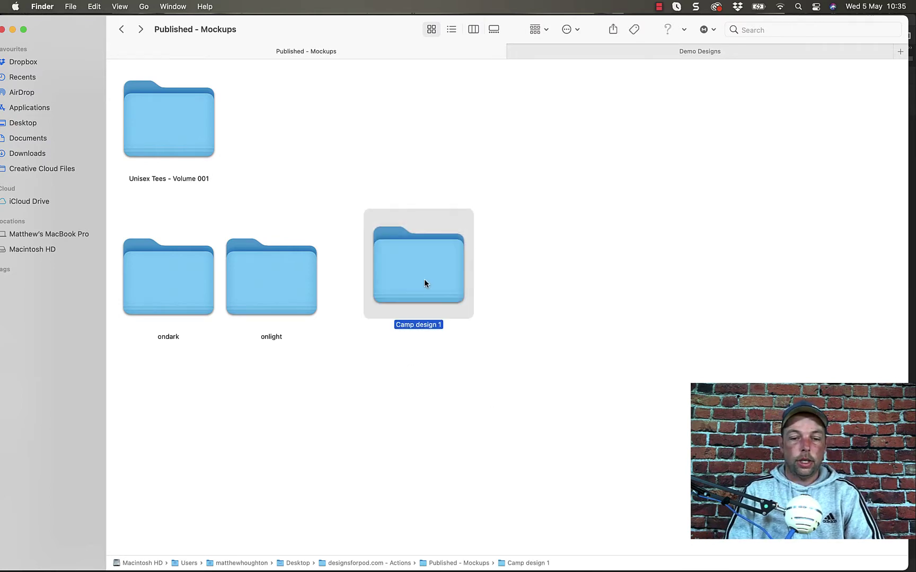
# Step: Move the ondark and onlight folders together into the Camp design 1 folder
pyautogui.click(393, 389)
pyautogui.moveTo(350, 295); pyautogui.dragTo(151, 293)
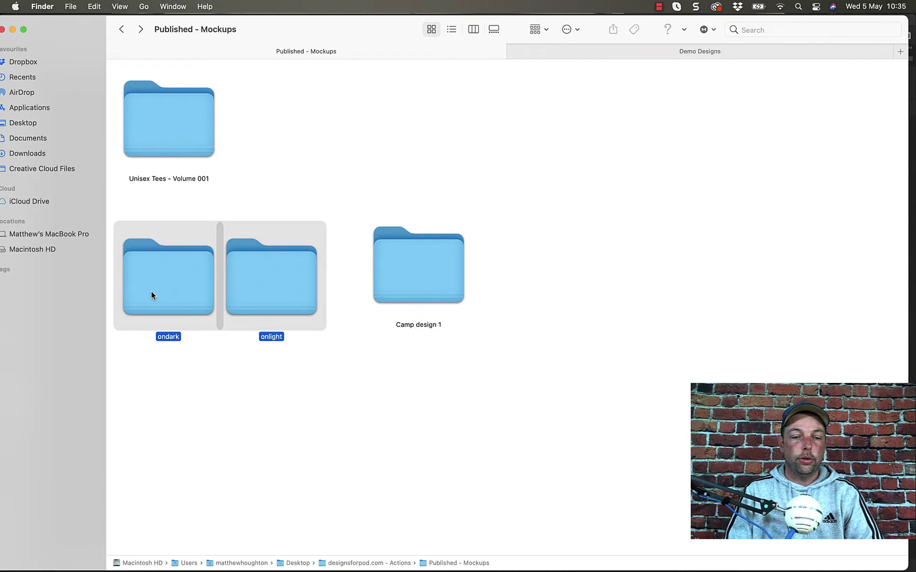
pyautogui.moveTo(270, 290); pyautogui.dragTo(469, 316)
pyautogui.click(265, 294)
pyautogui.click(190, 285)
# Step: Open the ondark folder inside Camp design 1 and show its first mockups, the 001 set
pyautogui.doubleClick(469, 317)
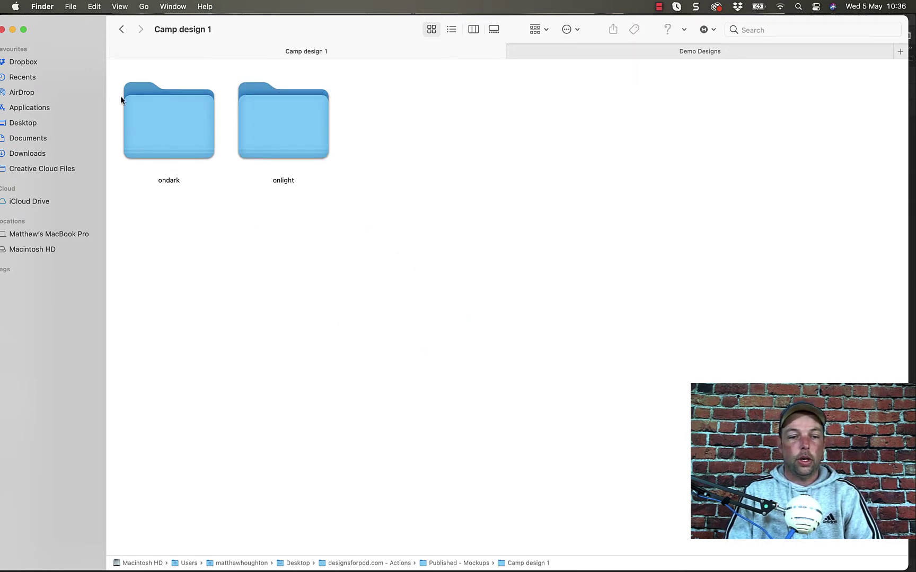
pyautogui.doubleClick(177, 119)
pyautogui.scroll(10, 406, 307)
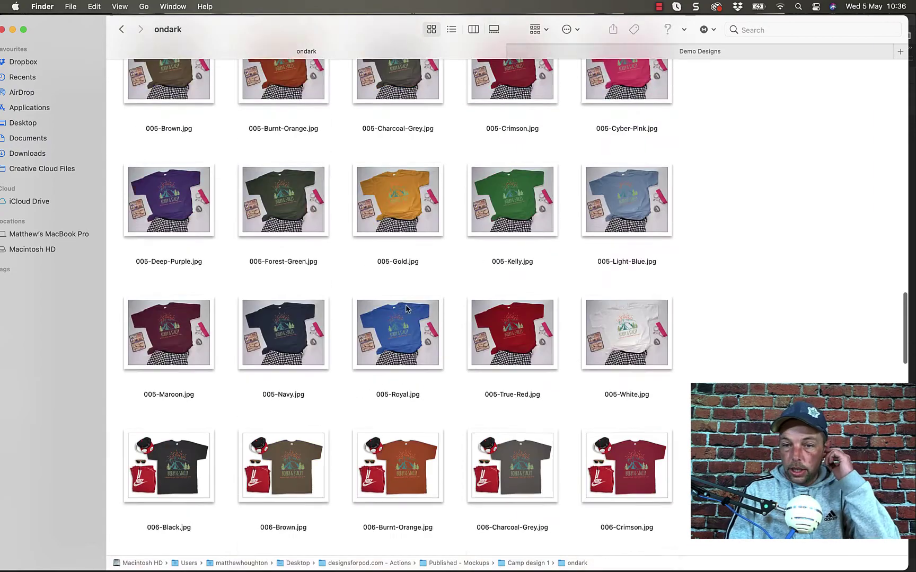
pyautogui.scroll(10, 407, 307)
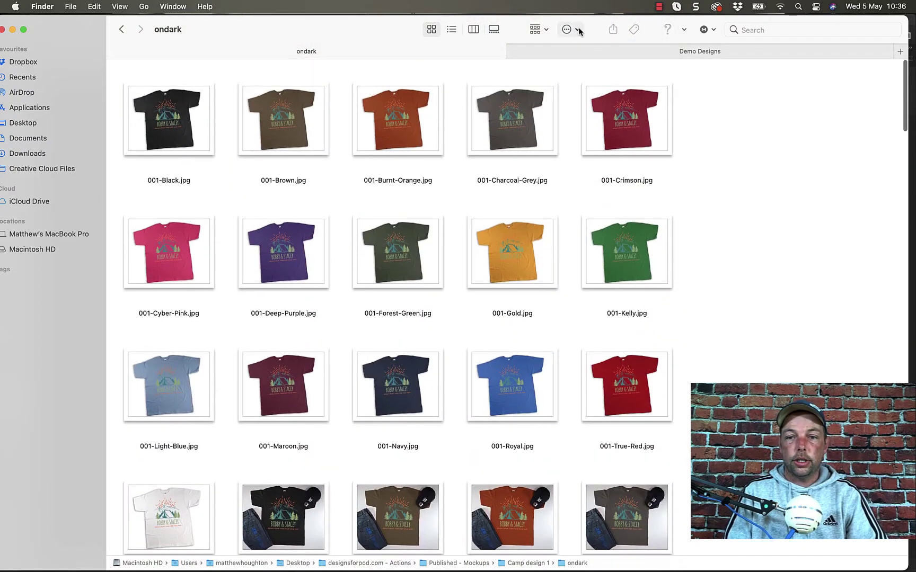
# Step: Enlarge the icon size of the ondark folder's mockup thumbnails in the view options
pyautogui.click(573, 29)
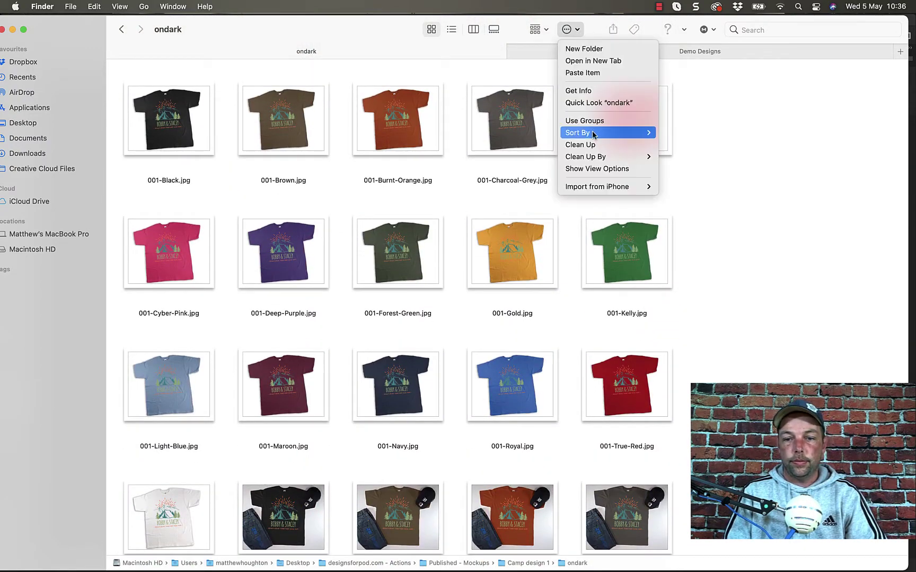
pyautogui.click(585, 170)
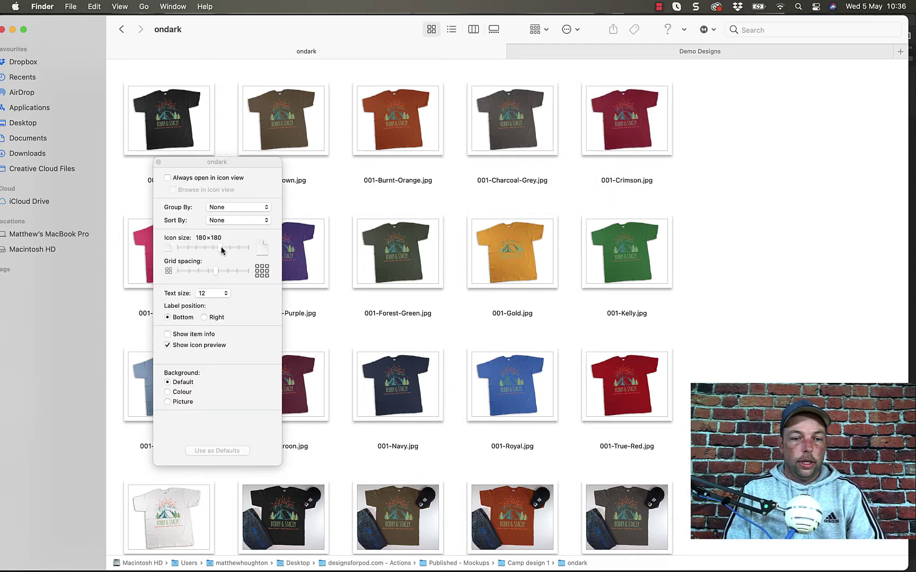
pyautogui.moveTo(222, 251)
pyautogui.mouseDown()
pyautogui.moveTo(246, 251)
pyautogui.moveTo(233, 246)
pyautogui.mouseUp()
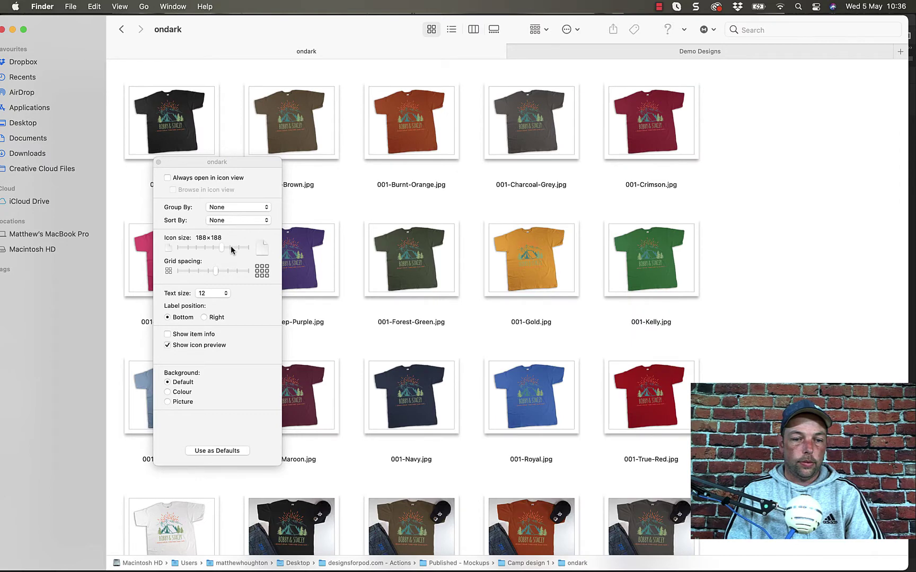
pyautogui.click(241, 249)
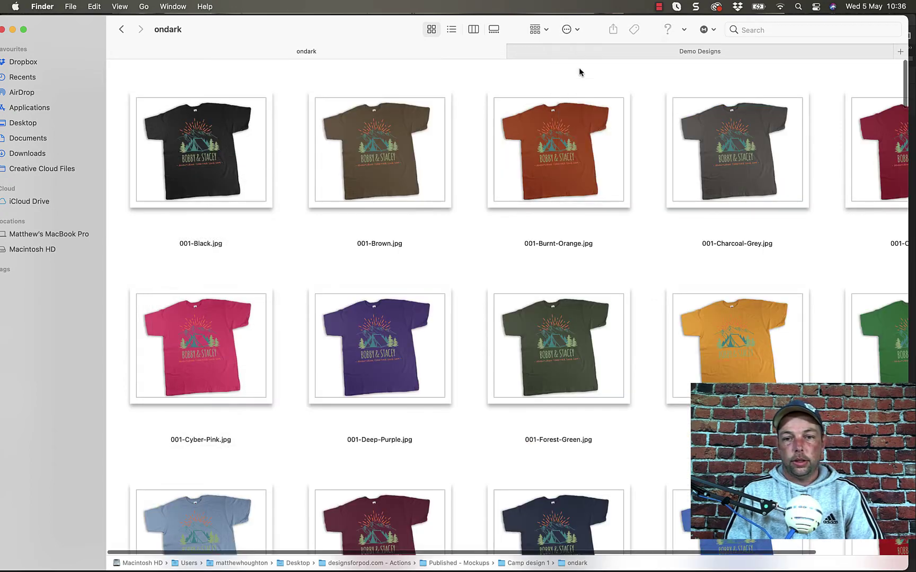
# Step: Clean up the enlarged thumbnails in the ondark folder by name
pyautogui.click(571, 28)
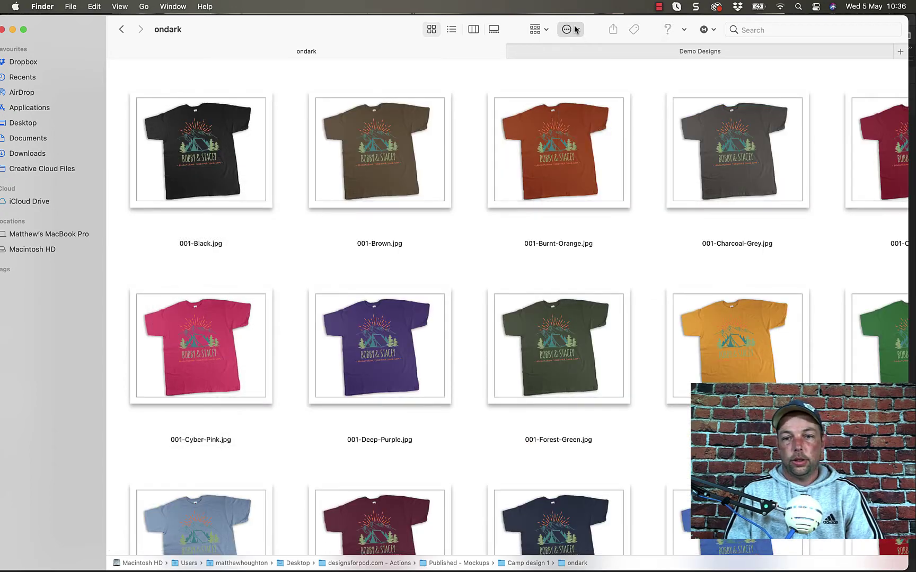
pyautogui.moveTo(605, 156)
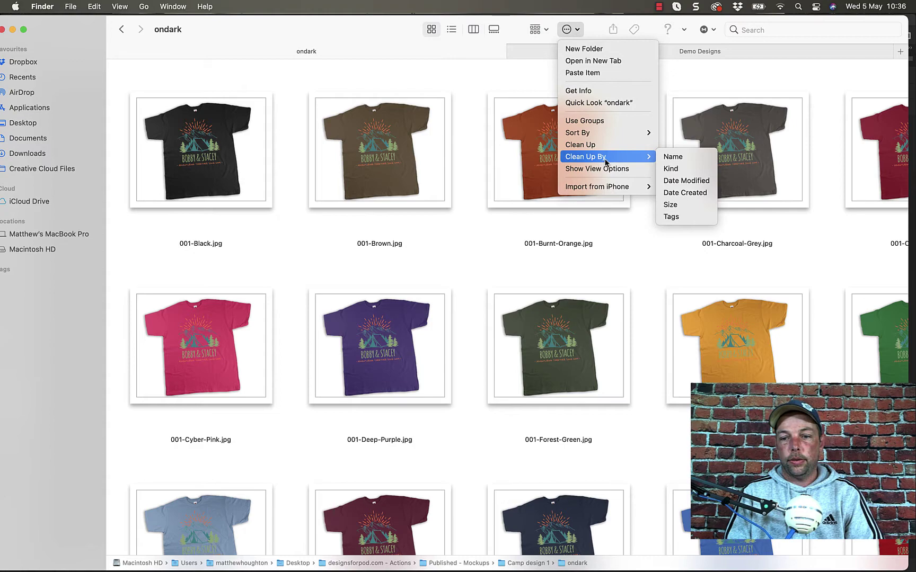
pyautogui.click(685, 159)
pyautogui.scroll(6, 552, 282)
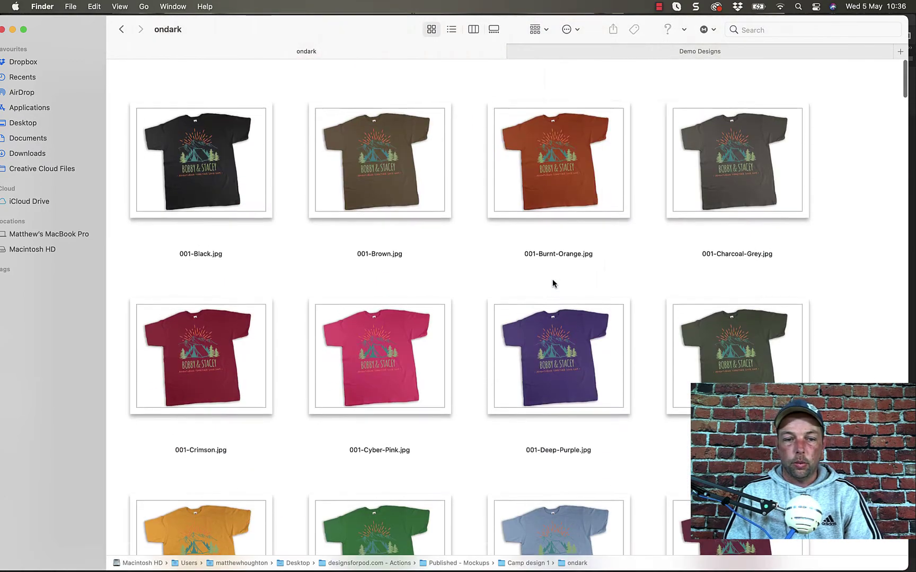
# Step: Preview the 001-Black.jpg mockup at large size and close the preview
pyautogui.click(219, 156)
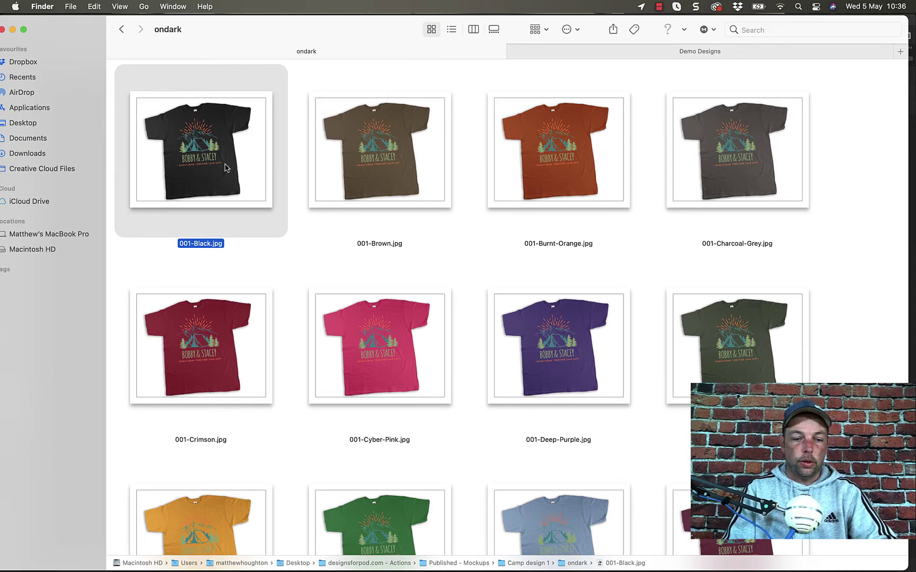
pyautogui.press('space')
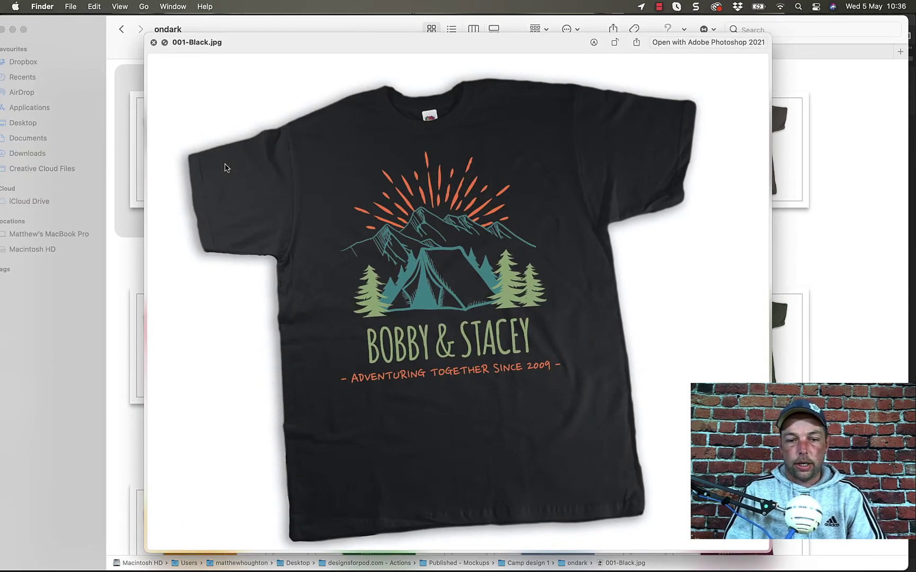
pyautogui.click(153, 43)
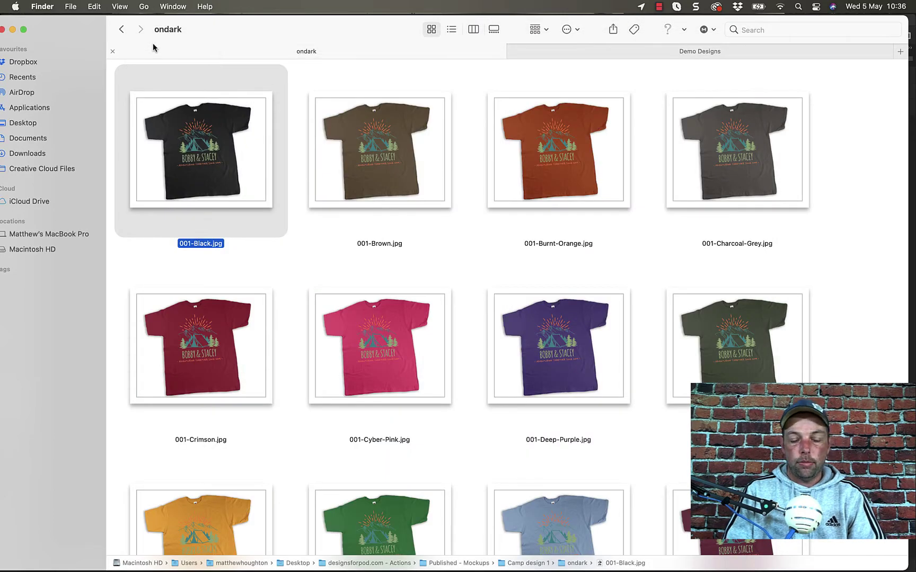
# Step: Preview the ondark mockups at large size one after another, from 001-Black.jpg to 001-Light-Blue.jpg, and close the preview
pyautogui.press('space')
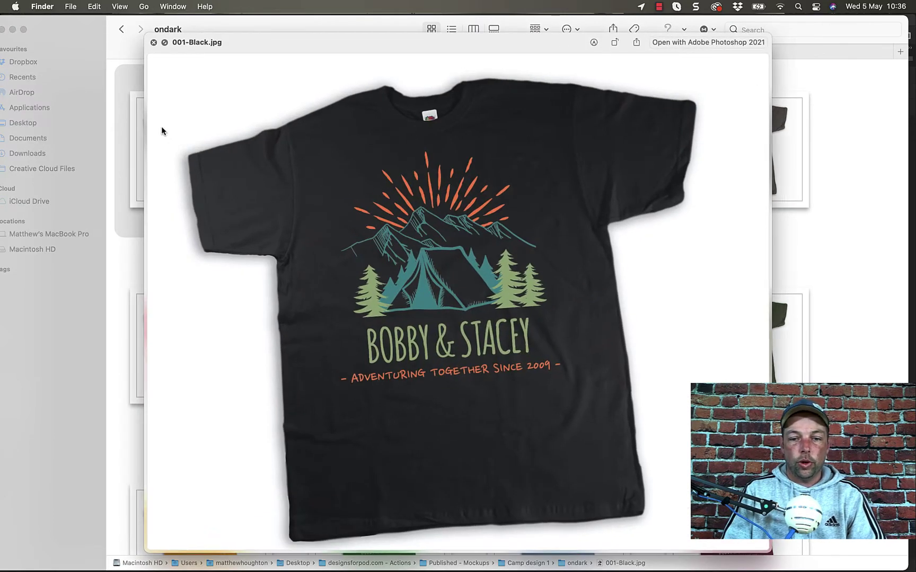
pyautogui.press('Right')
pyautogui.press('Right')
pyautogui.press('Right')
pyautogui.press('Right')
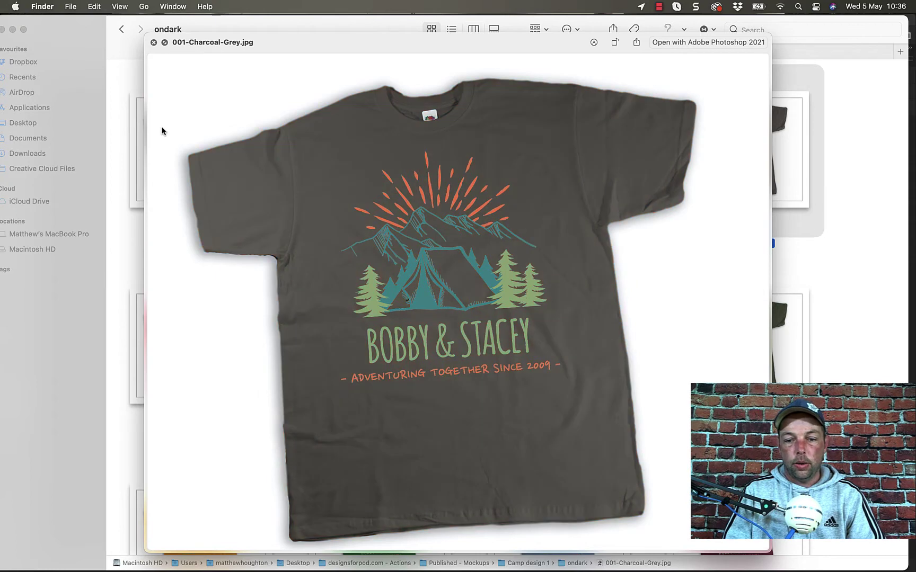
pyautogui.press('Right')
pyautogui.press('Right')
pyautogui.press('Right')
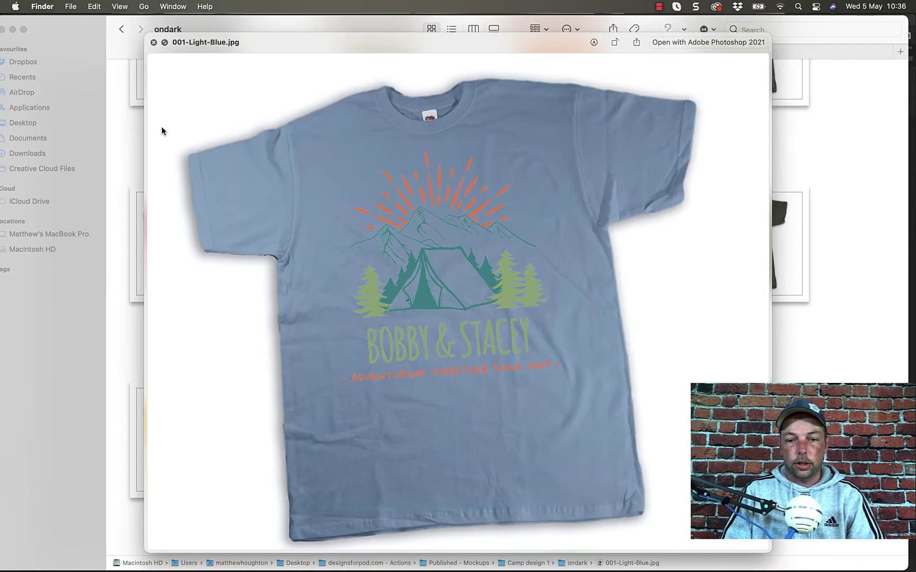
pyautogui.click(153, 42)
# Step: Preview the ondark version of 001-Cyber-Pink.jpg at large size and close the preview
pyautogui.click(398, 289)
pyautogui.press('space')
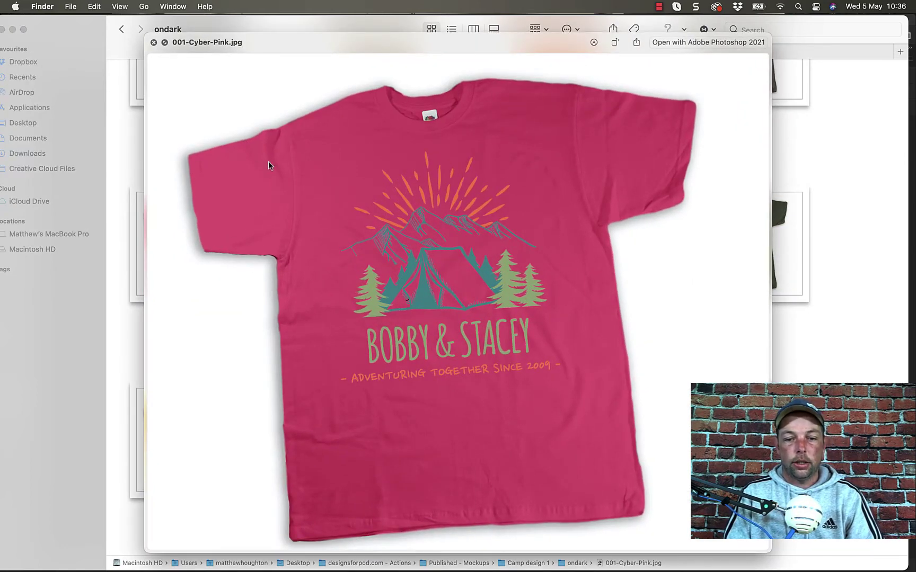
pyautogui.click(154, 42)
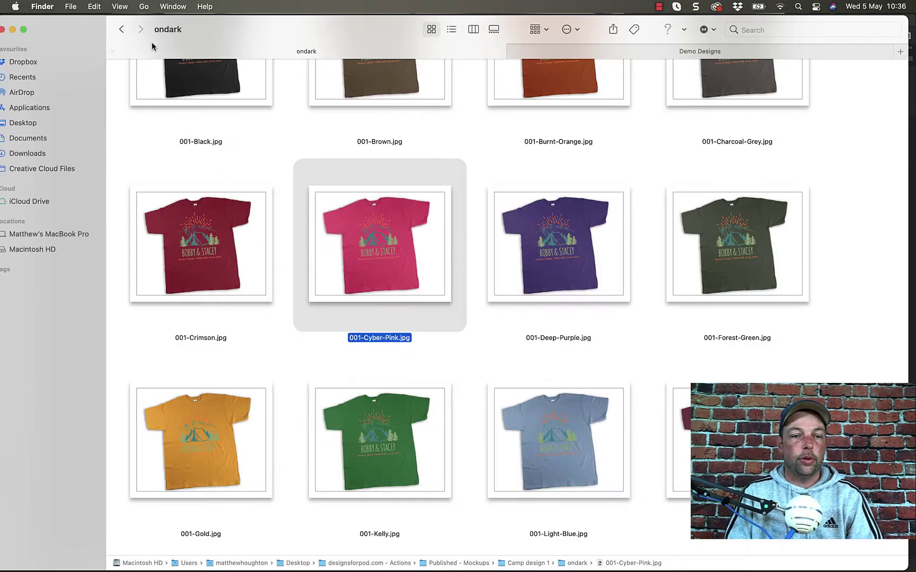
# Step: Open the onlight folder inside Camp design 1 and preview its 001-Cyber-Pink.jpg mockup at large size, closing the preview
pyautogui.click(122, 29)
pyautogui.click(299, 133)
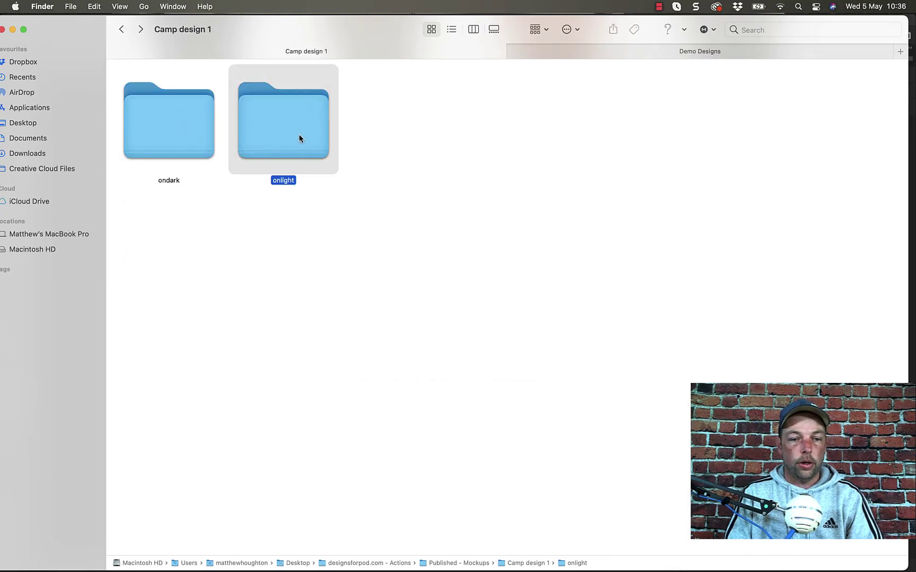
pyautogui.doubleClick(299, 134)
pyautogui.scroll(20, 374, 300)
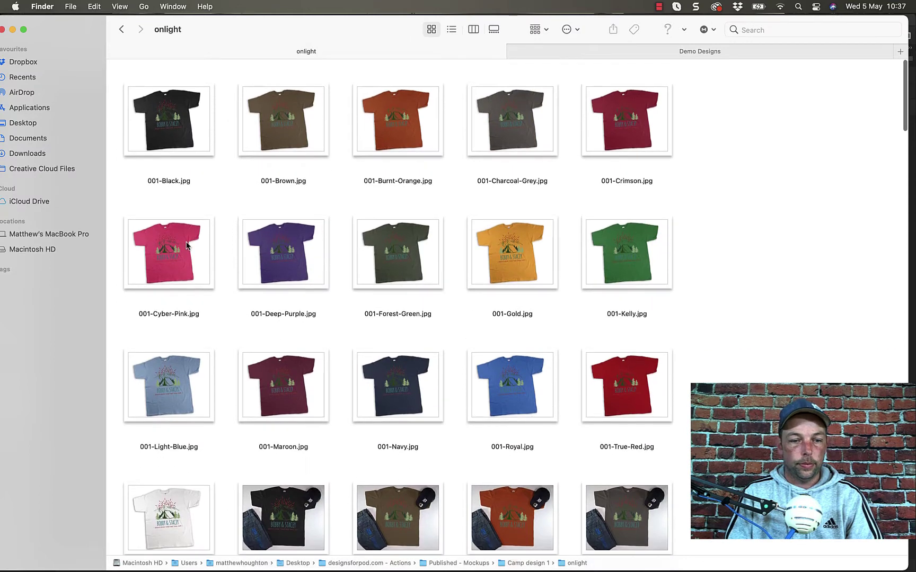
pyautogui.click(186, 245)
pyautogui.press('space')
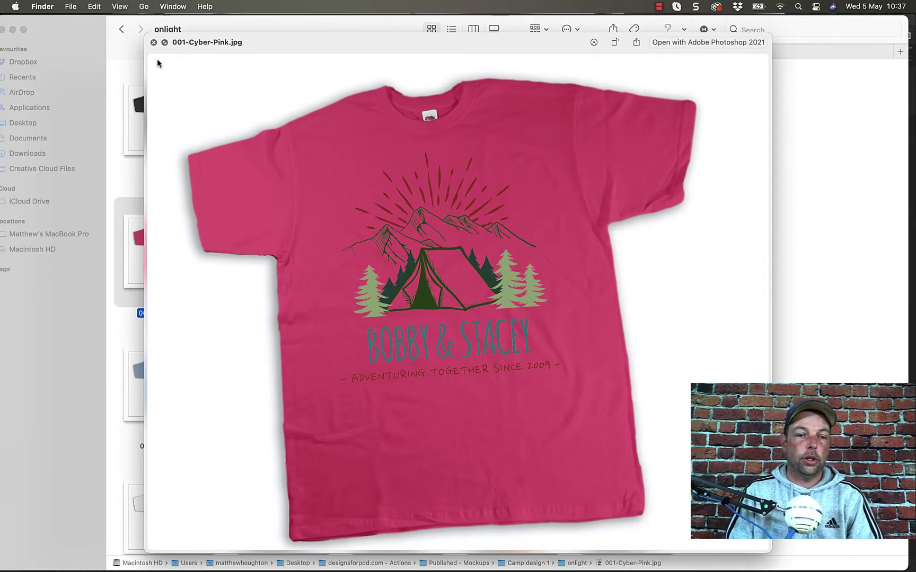
pyautogui.click(154, 42)
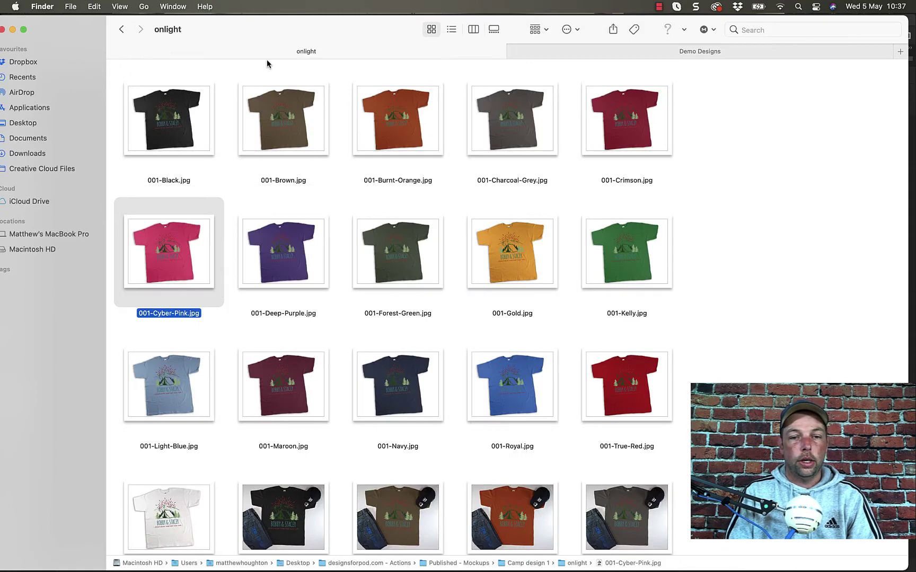
# Step: Switch to Photoshop and apply a Color Overlay layer style to the onlight layer of 2800x3200.psd
pyautogui.moveTo(313, 36); pyautogui.dragTo(312, 319)
pyautogui.click(536, 241)
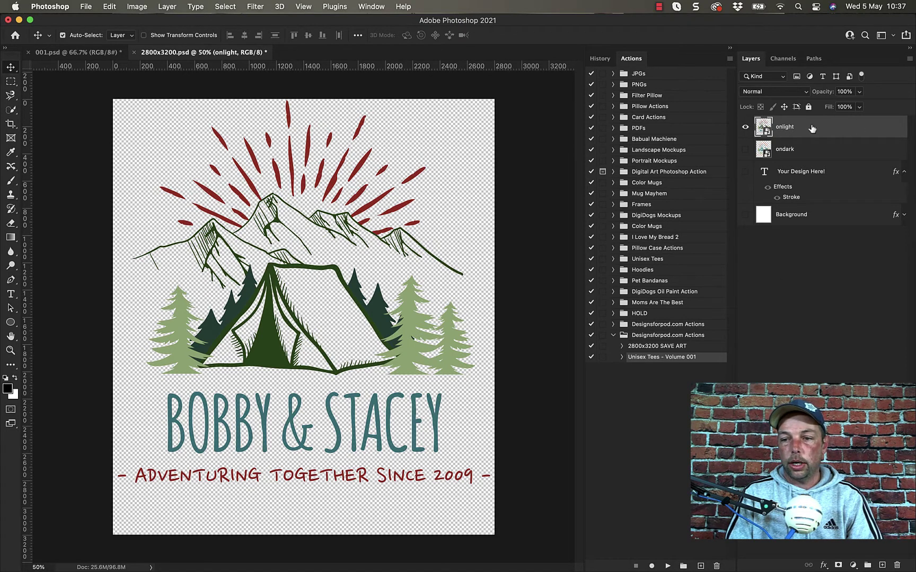
pyautogui.doubleClick(853, 129)
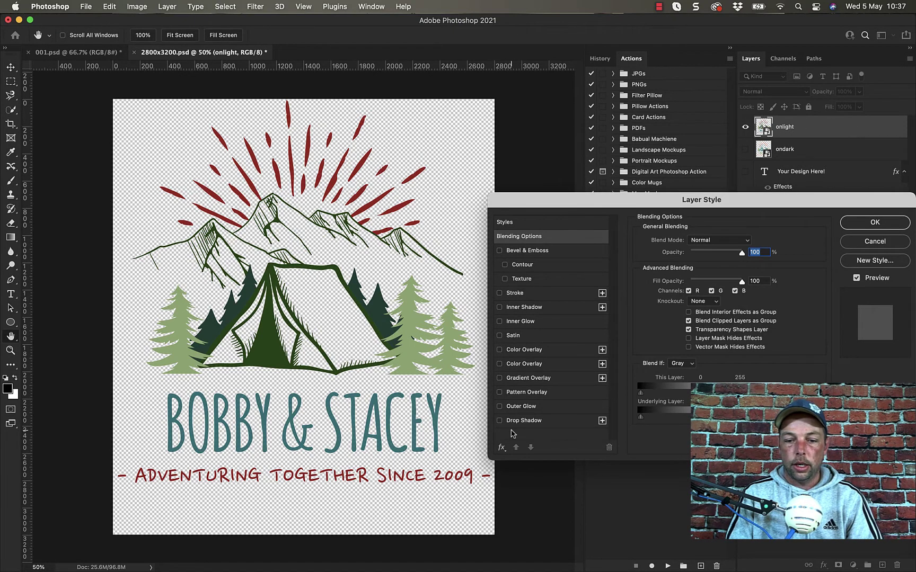
pyautogui.click(499, 364)
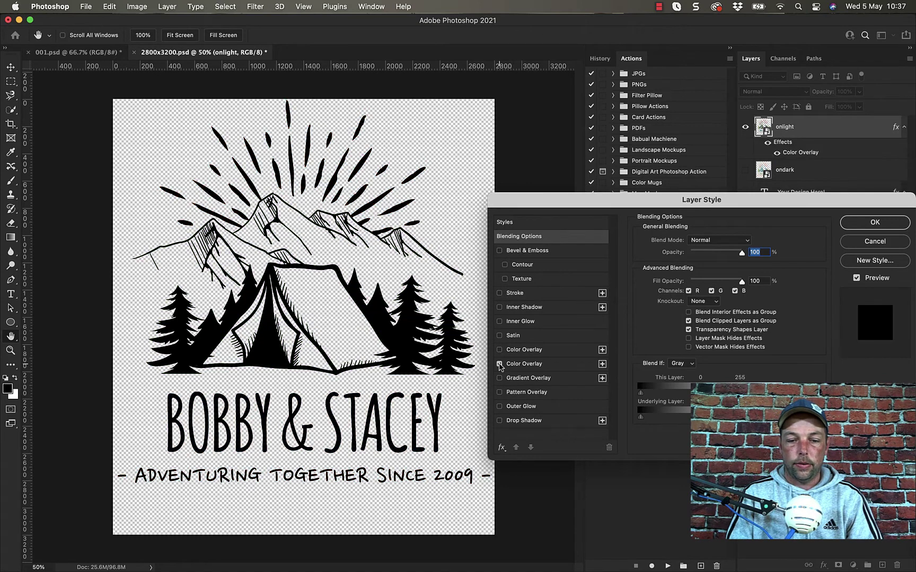
pyautogui.click(857, 224)
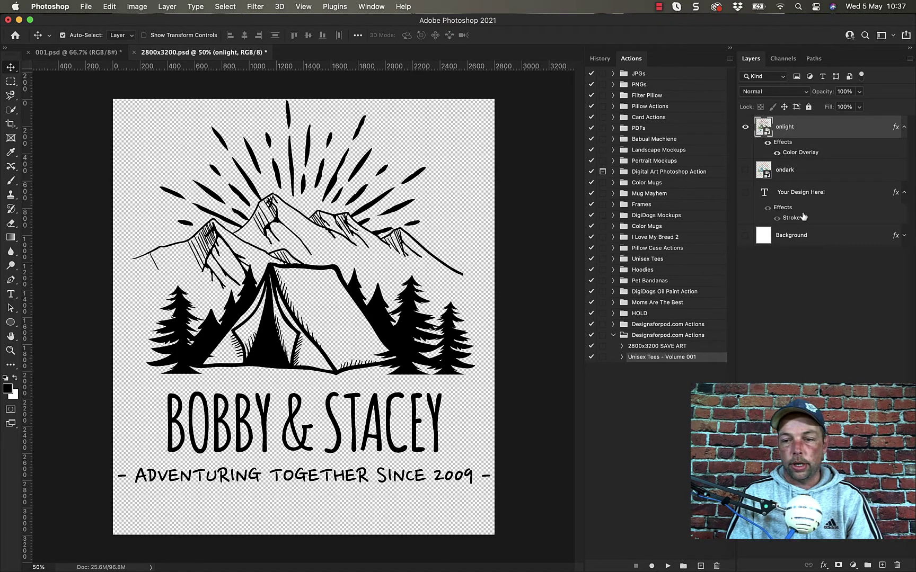
# Step: Set the onlight layer's overlay color to white and run the 2800x3200 SAVE ART and Unisex Tees - Volume 001 actions together
pyautogui.doubleClick(805, 153)
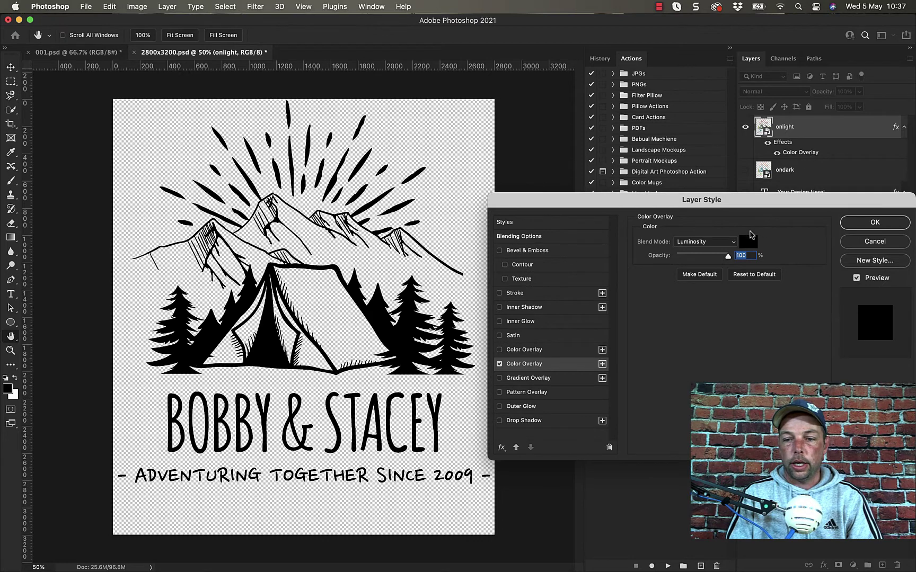
pyautogui.click(747, 241)
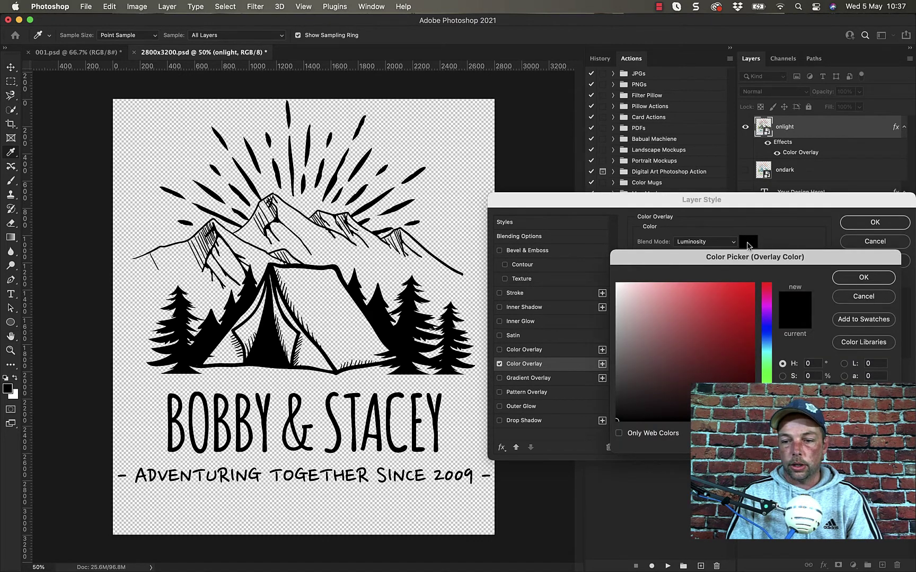
pyautogui.click(617, 283)
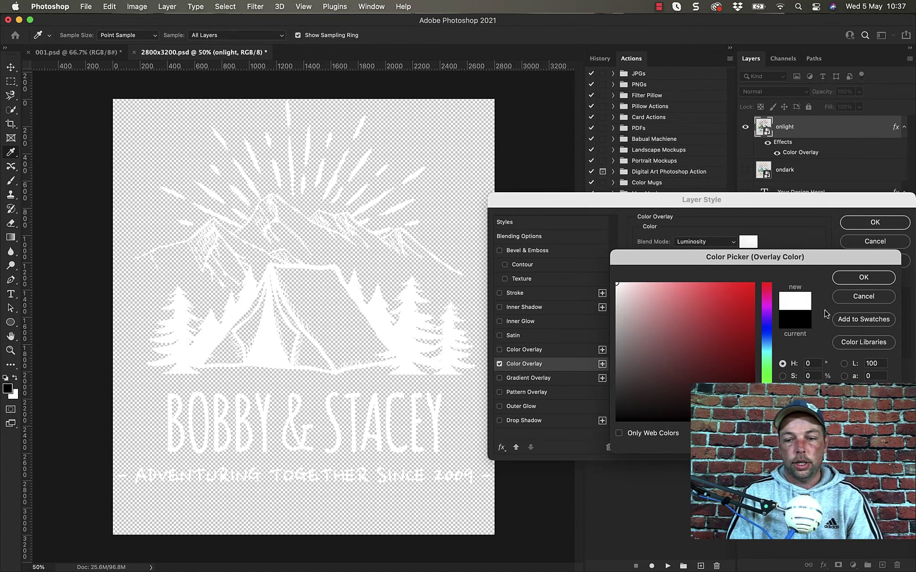
pyautogui.click(863, 277)
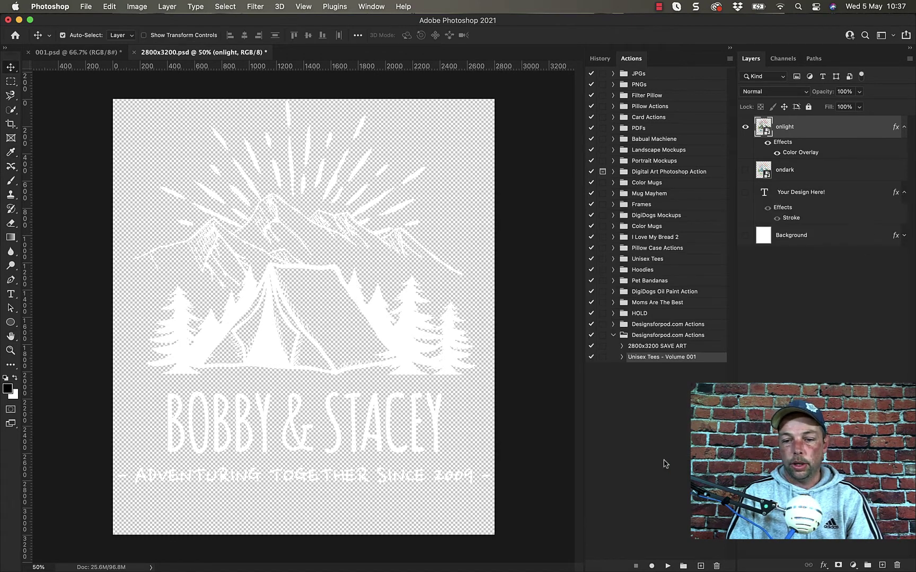
pyautogui.keyDown('shift'); pyautogui.click(683, 347); pyautogui.keyUp('shift')
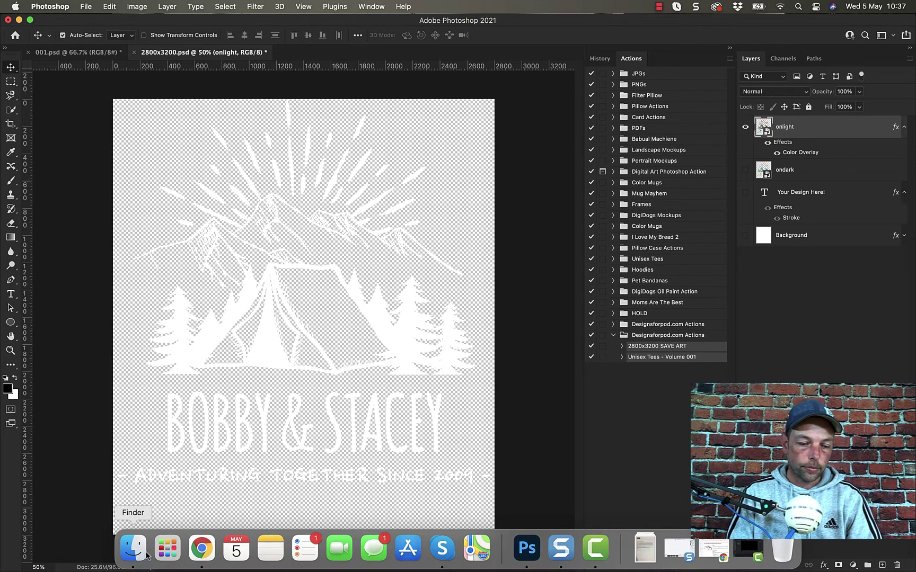
# Step: Switch to Finder and open the Unisex Tees - Volume 001 folder inside Published - Mockups, showing its first mockups
pyautogui.click(134, 548)
pyautogui.moveTo(291, 336); pyautogui.dragTo(298, 124)
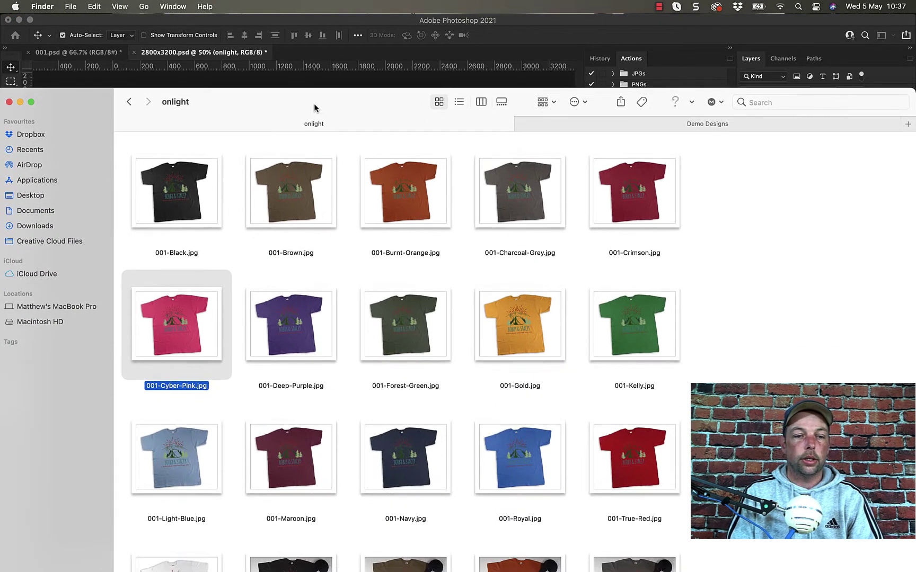
pyautogui.click(130, 102)
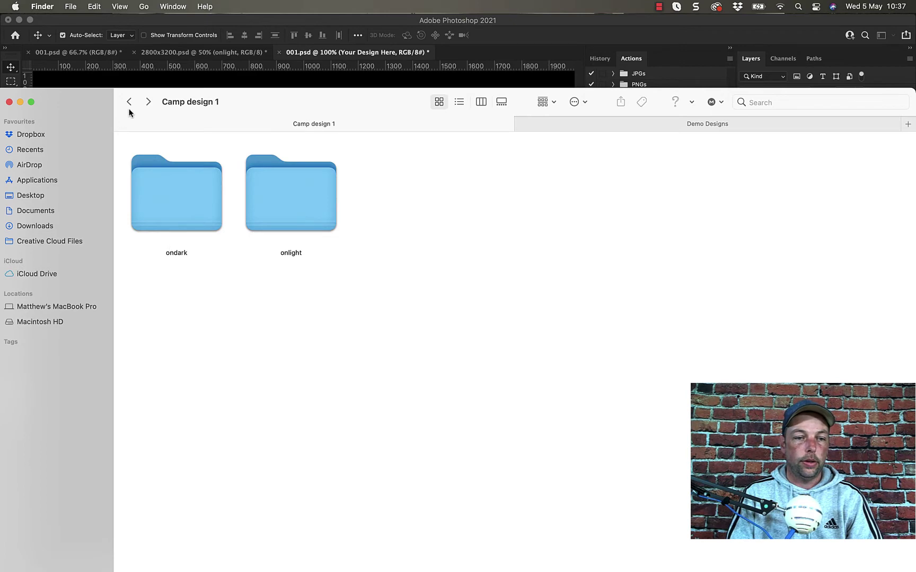
pyautogui.click(129, 102)
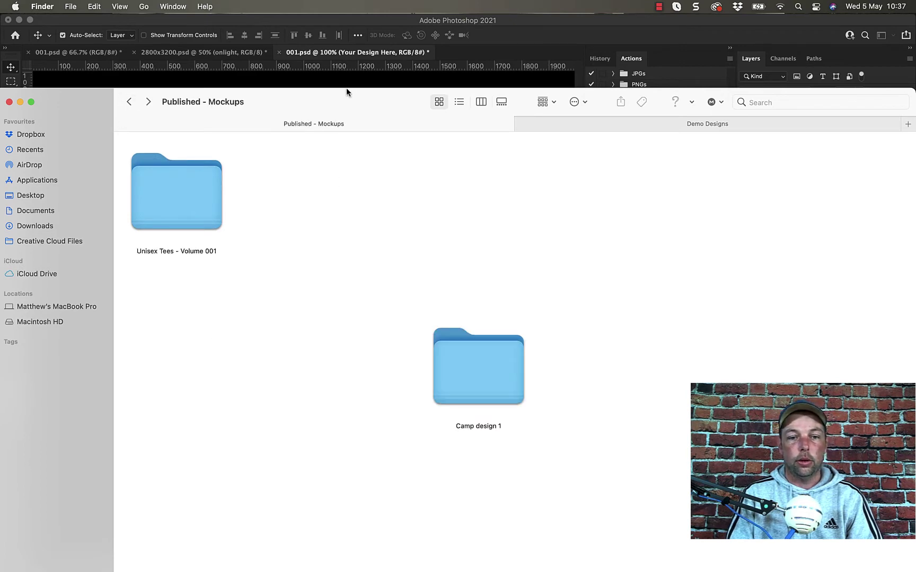
pyautogui.moveTo(346, 88); pyautogui.dragTo(346, 28)
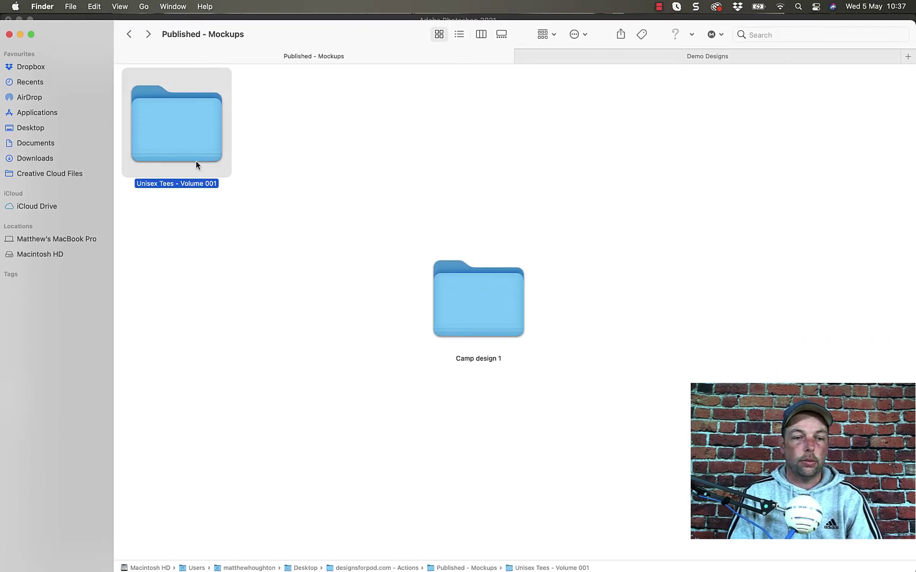
pyautogui.doubleClick(196, 160)
pyautogui.scroll(20, 445, 298)
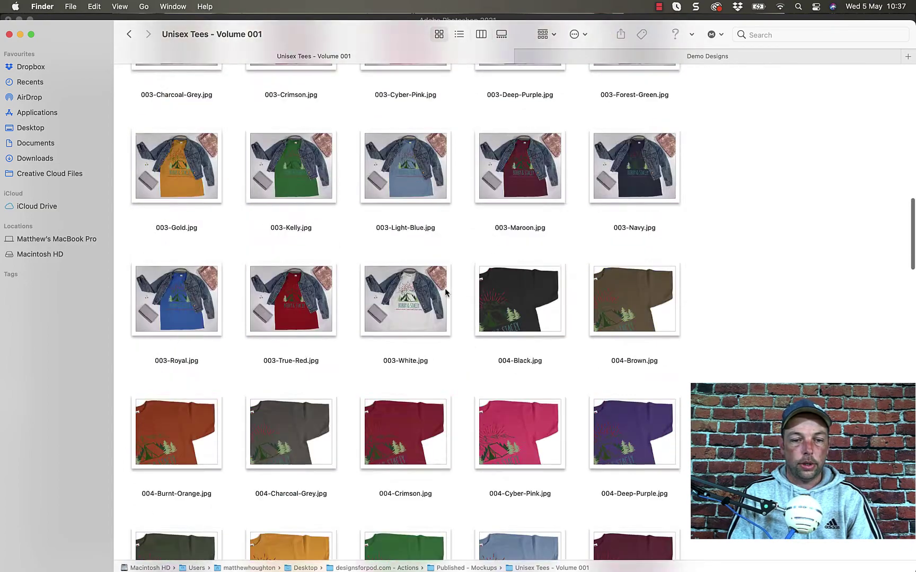
# Step: Preview the regenerated 001-Cyber-Pink.jpg mockup at large size and close the preview
pyautogui.click(159, 273)
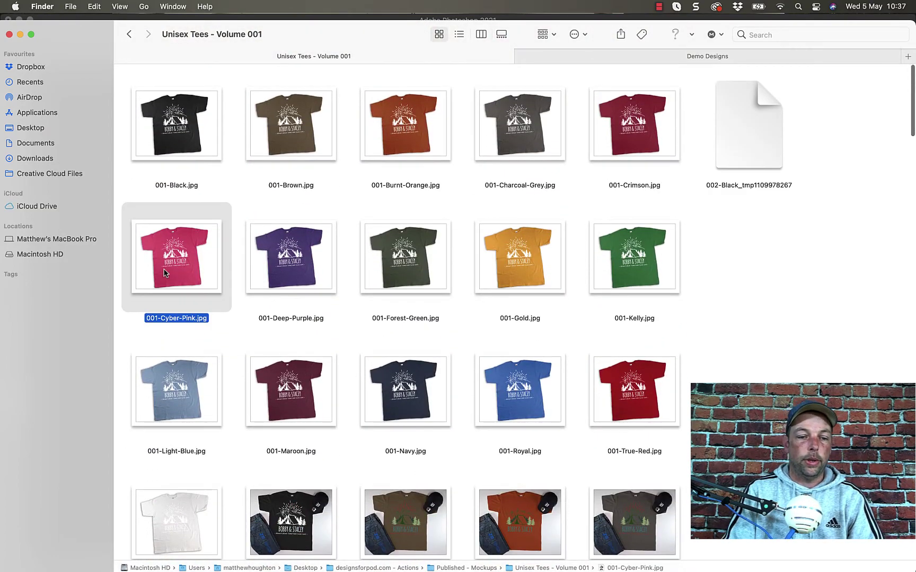
pyautogui.press('space')
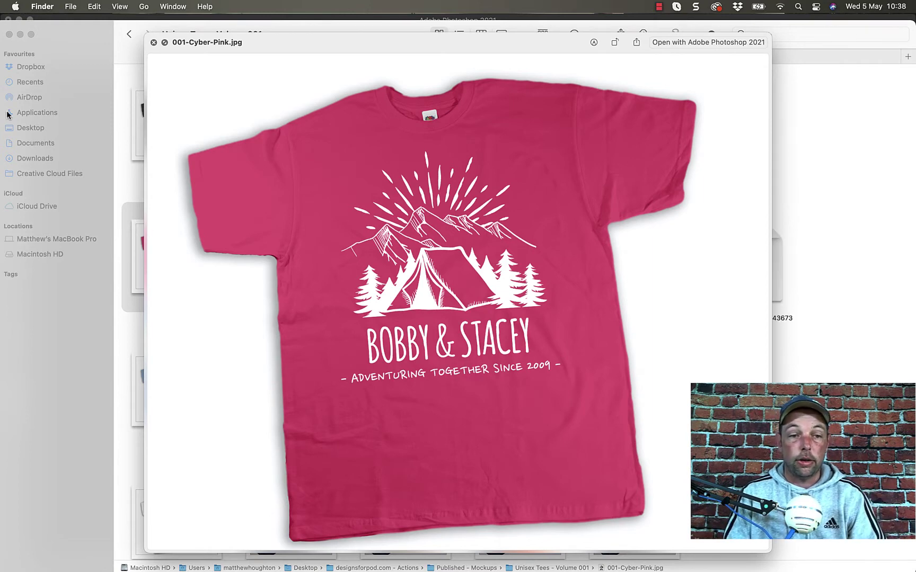
pyautogui.click(154, 42)
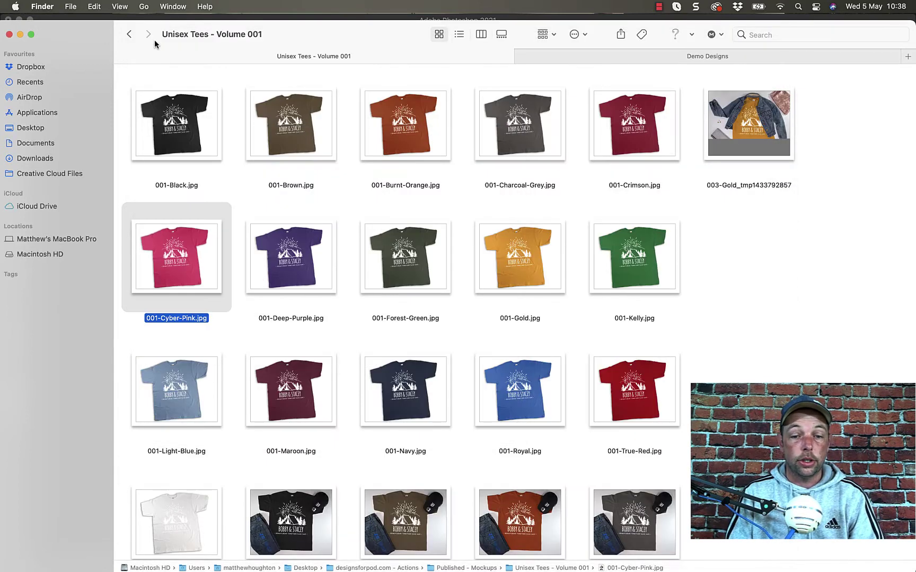
# Step: Preview the regenerated 001-True-Red.jpg mockup at large size and close the preview
pyautogui.click(482, 341)
pyautogui.scroll(-2, 597, 343)
pyautogui.click(597, 343)
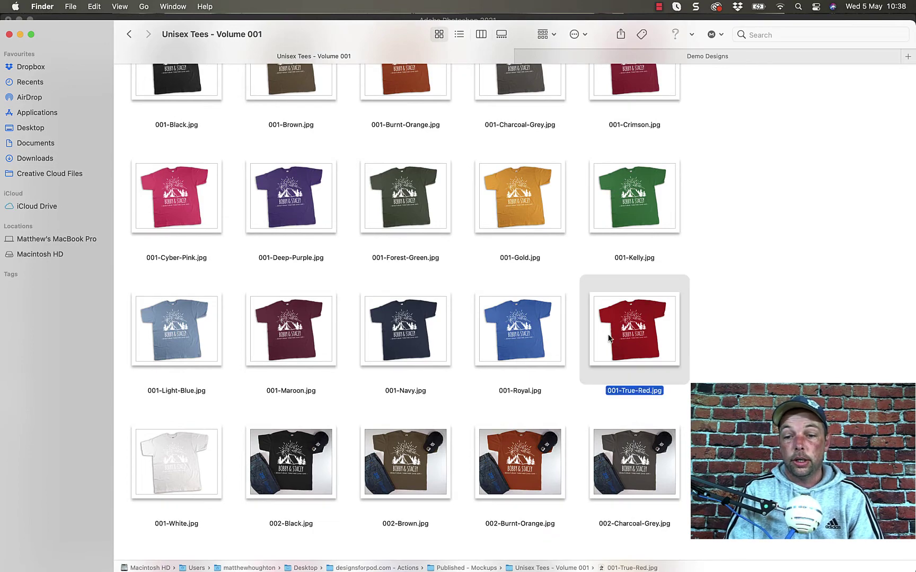
pyautogui.press('space')
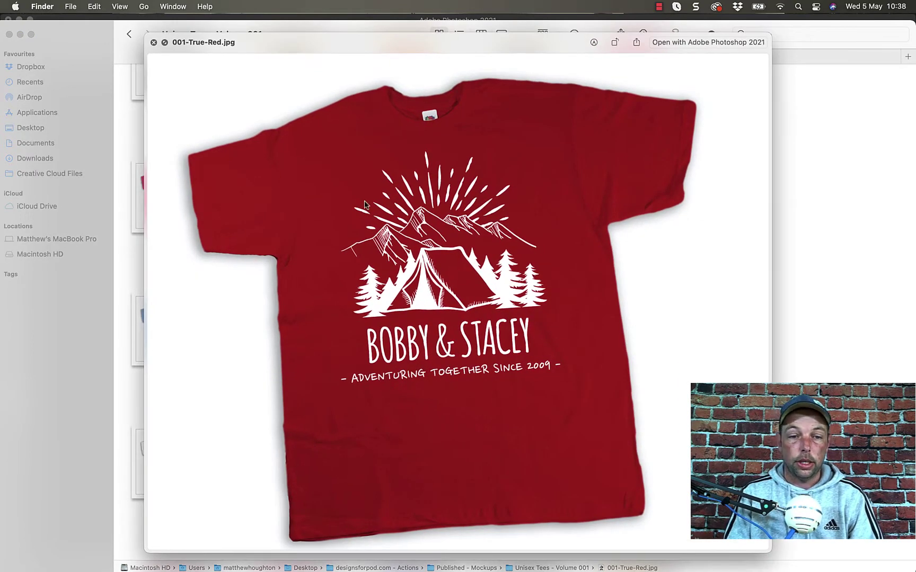
pyautogui.click(153, 42)
# Step: Look over the 002 and 003 mockup sets and preview 002-Black.jpg at large size, closing the preview
pyautogui.scroll(-5, 481, 407)
pyautogui.scroll(-4, 480, 407)
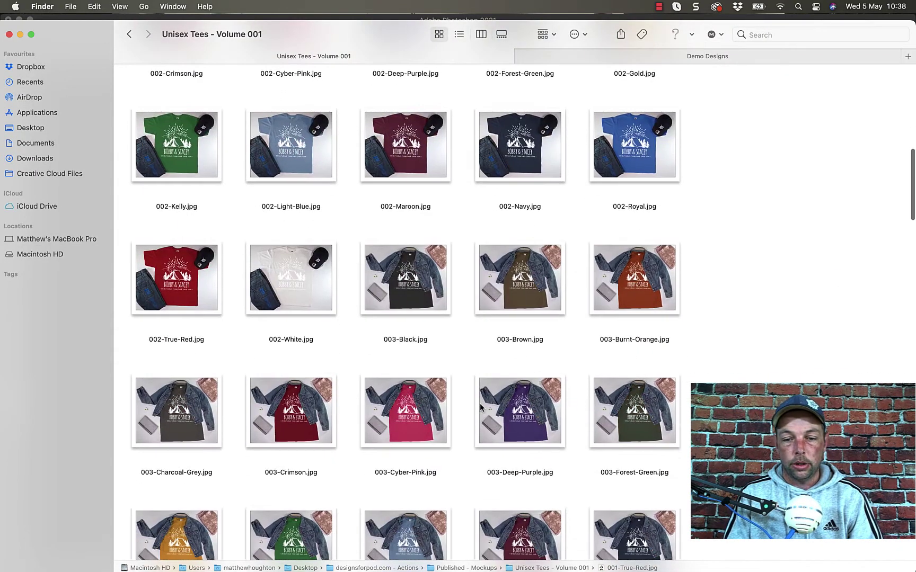
pyautogui.scroll(-2, 480, 407)
pyautogui.scroll(10, 480, 406)
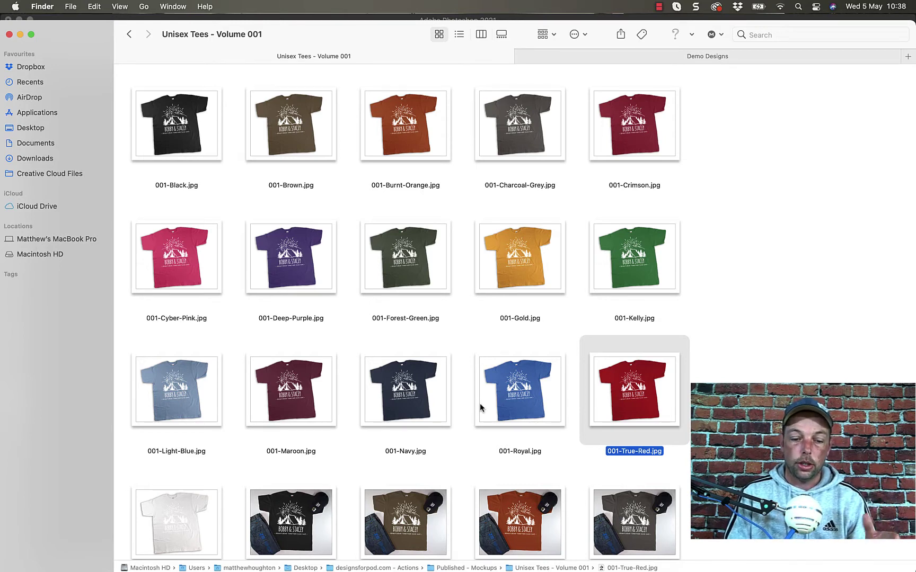
pyautogui.scroll(-3, 435, 383)
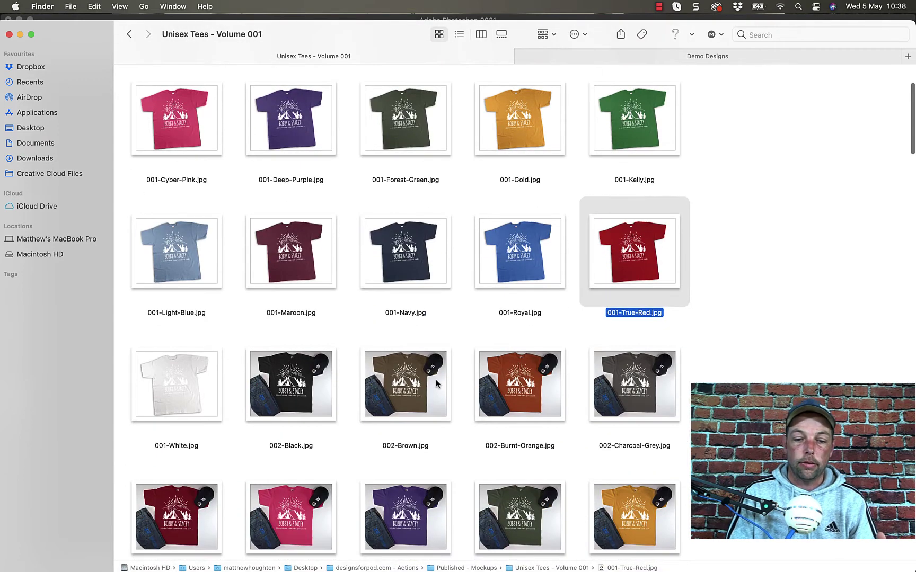
pyautogui.click(333, 404)
pyautogui.press('space')
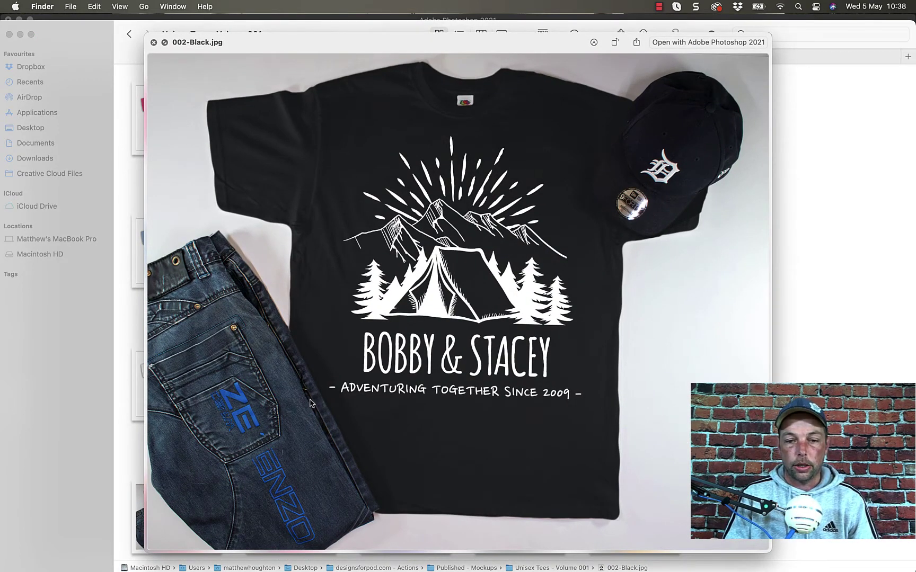
pyautogui.click(154, 43)
# Step: Look through the remaining mockups in the Unisex Tees - Volume 001 folder down to the 011 set
pyautogui.scroll(-10, 497, 467)
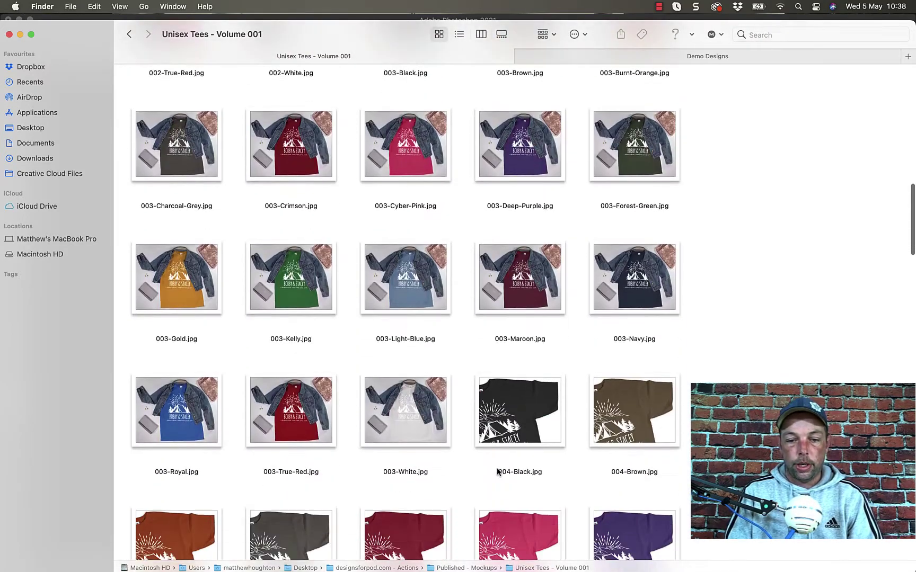
pyautogui.scroll(-15, 497, 471)
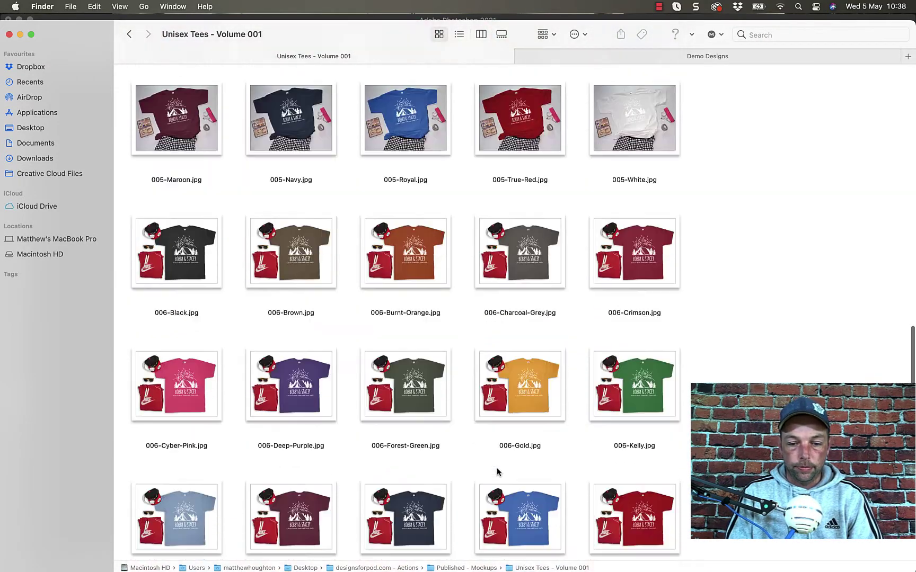
pyautogui.scroll(-5, 497, 472)
pyautogui.scroll(-15, 390, 210)
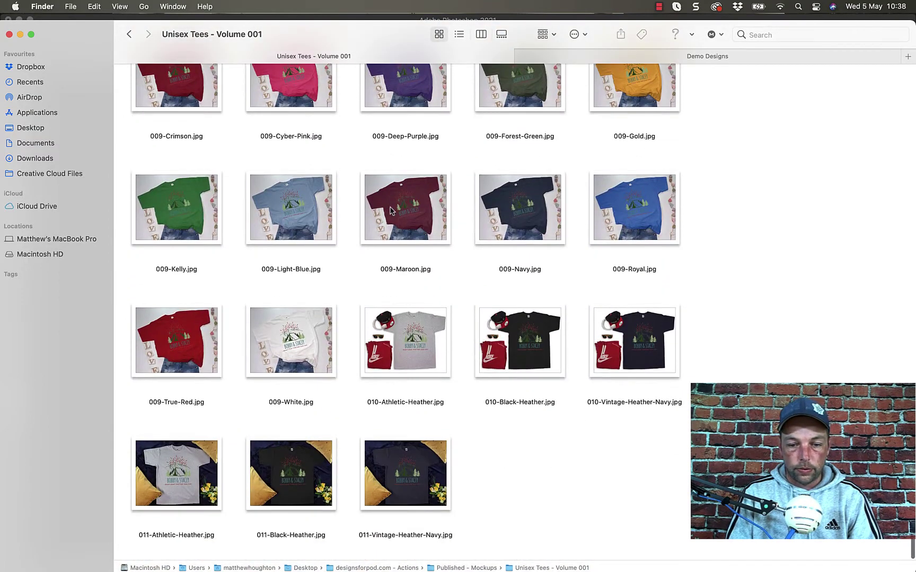
# Step: Look over the 007 to 011 mockups in the Unisex Tees - Volume 001 folder for the white design
pyautogui.scroll(10, 439, 278)
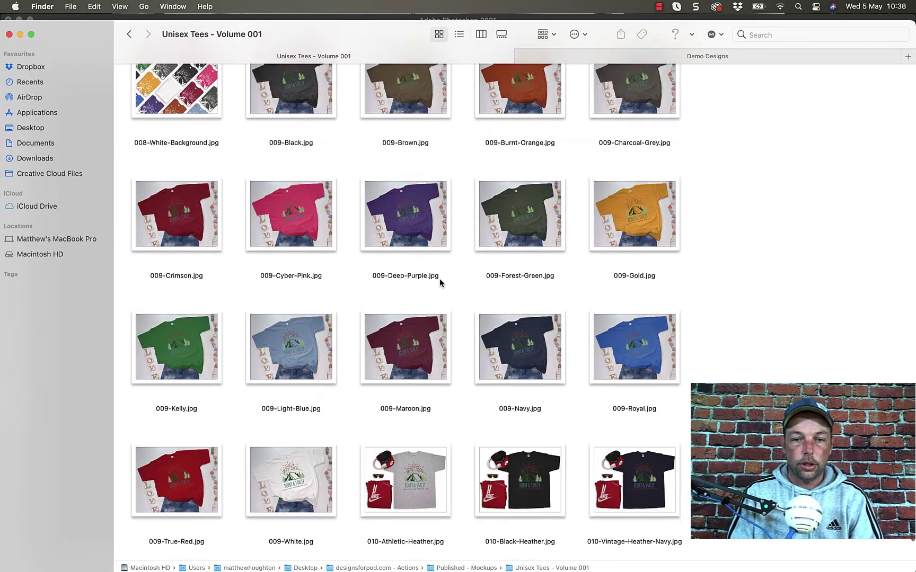
pyautogui.click(418, 305)
pyautogui.click(528, 316)
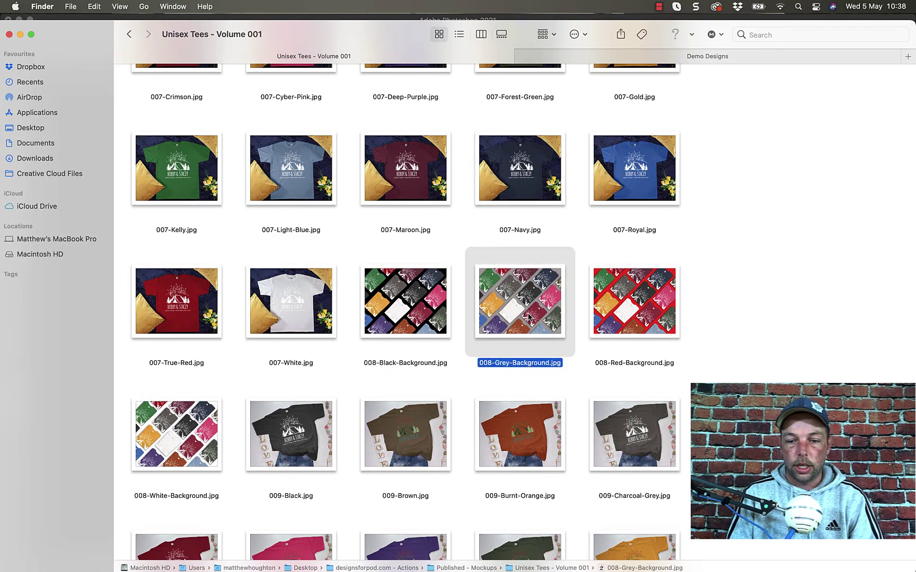
pyautogui.click(471, 404)
pyautogui.scroll(-4, 471, 406)
pyautogui.scroll(-2, 472, 405)
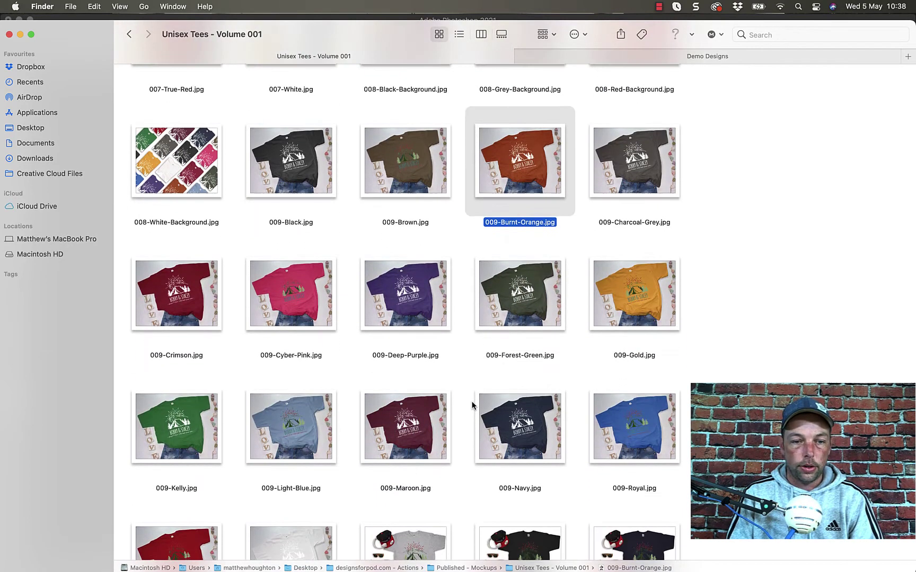
pyautogui.scroll(-6, 471, 405)
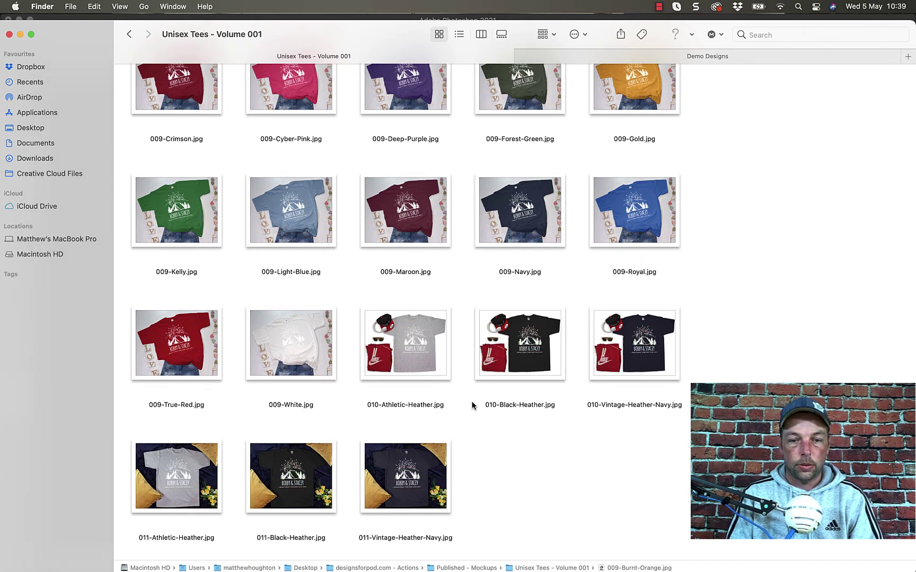
# Step: Open 008-White-Background.jpg from the Unisex Tees - Volume 001 folder in Adobe Photoshop 2021
pyautogui.scroll(15, 471, 406)
pyautogui.moveTo(363, 34); pyautogui.dragTo(348, 66)
pyautogui.scroll(15, 384, 281)
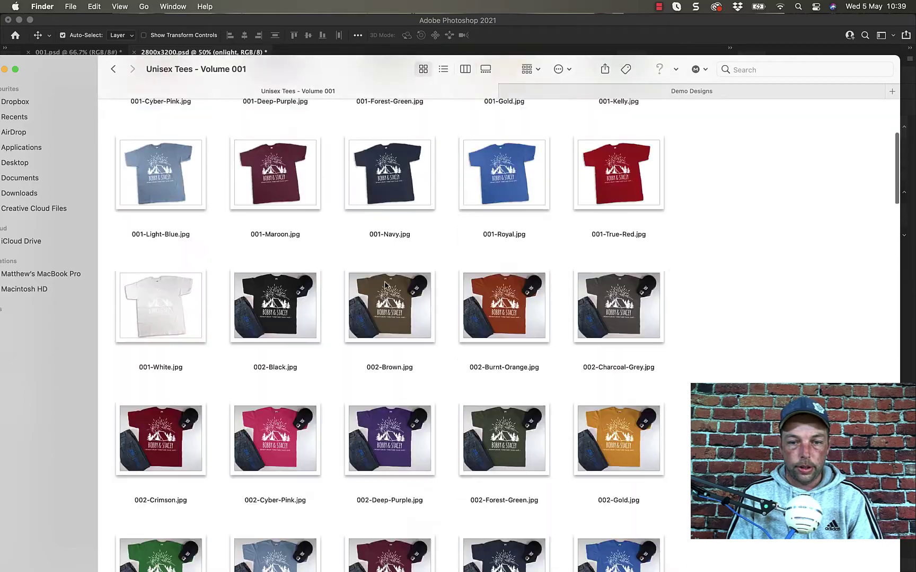
pyautogui.scroll(-15, 385, 285)
pyautogui.scroll(-15, 384, 285)
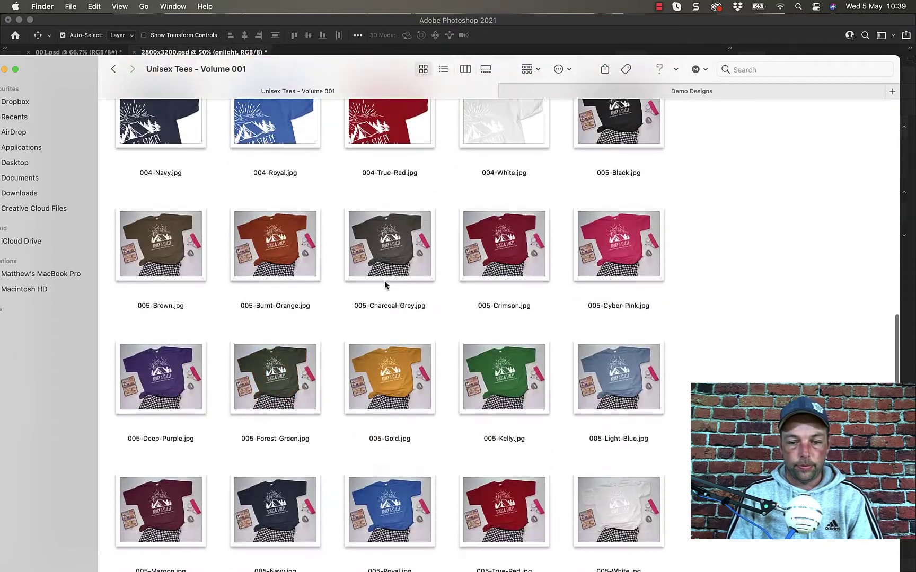
pyautogui.scroll(-3, 387, 285)
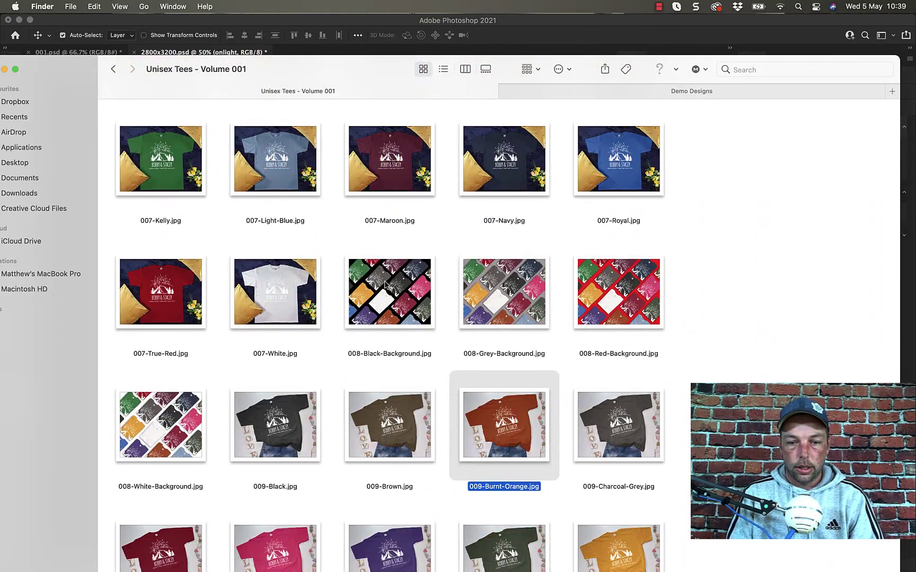
pyautogui.click(163, 435)
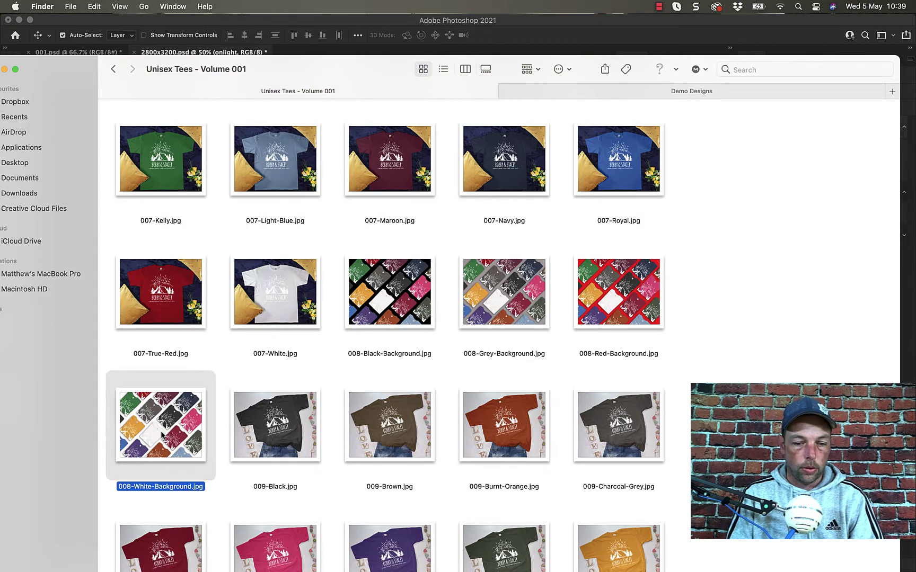
pyautogui.rightClick(162, 436)
pyautogui.moveTo(233, 319)
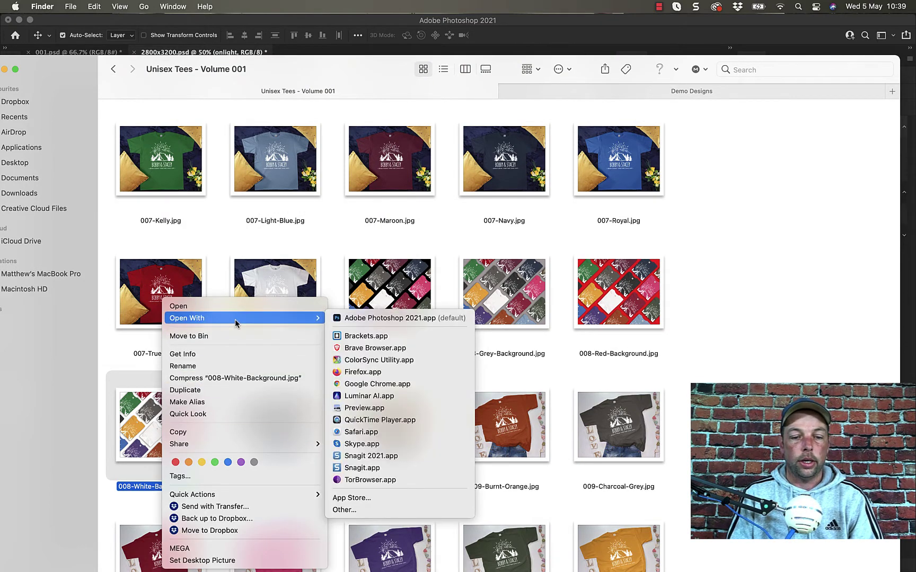
pyautogui.click(397, 317)
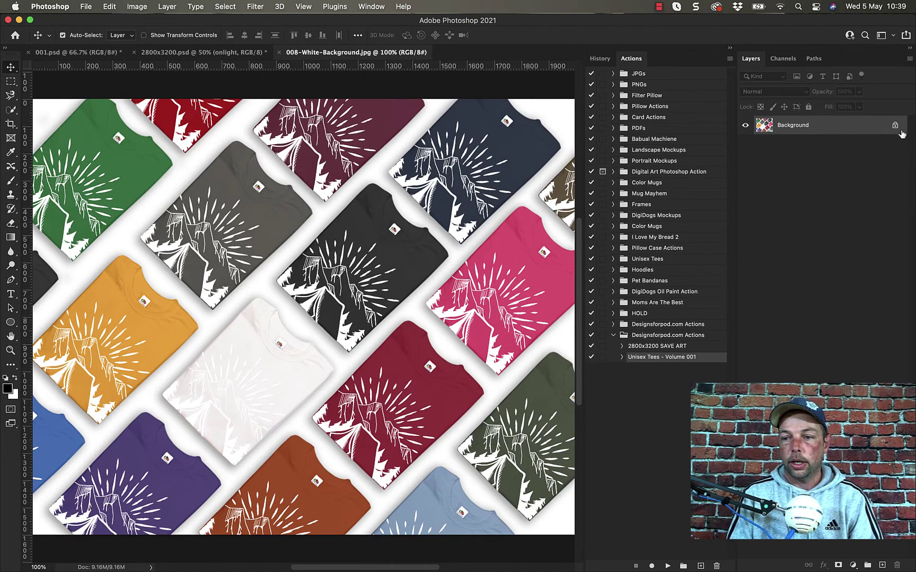
# Step: Unlock the Background layer and collapse the History and Actions panels to give the canvas more room
pyautogui.click(894, 127)
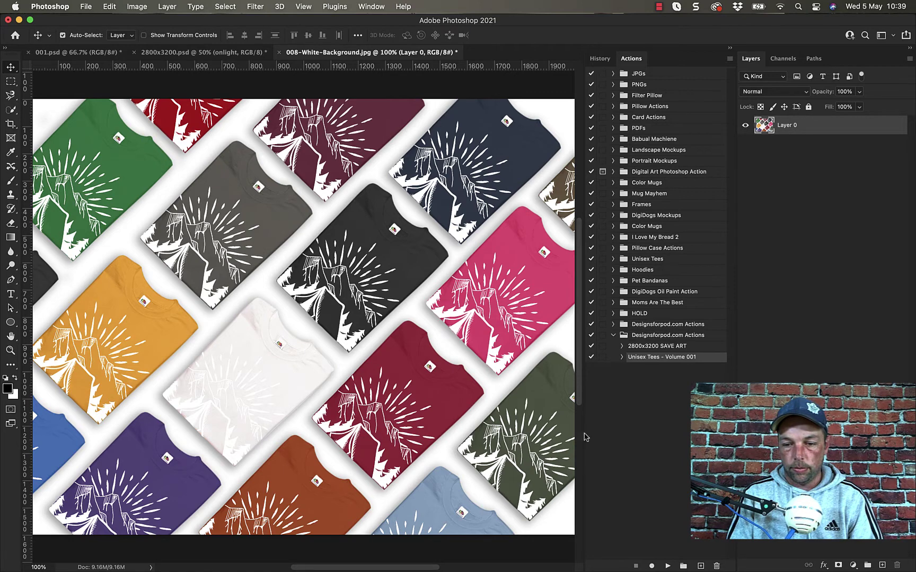
pyautogui.moveTo(584, 437); pyautogui.dragTo(607, 437)
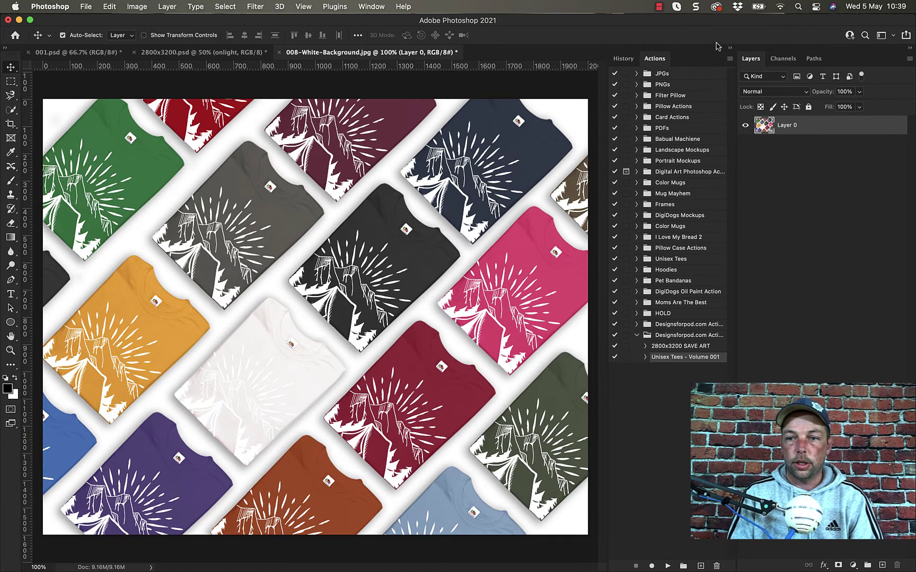
pyautogui.click(732, 48)
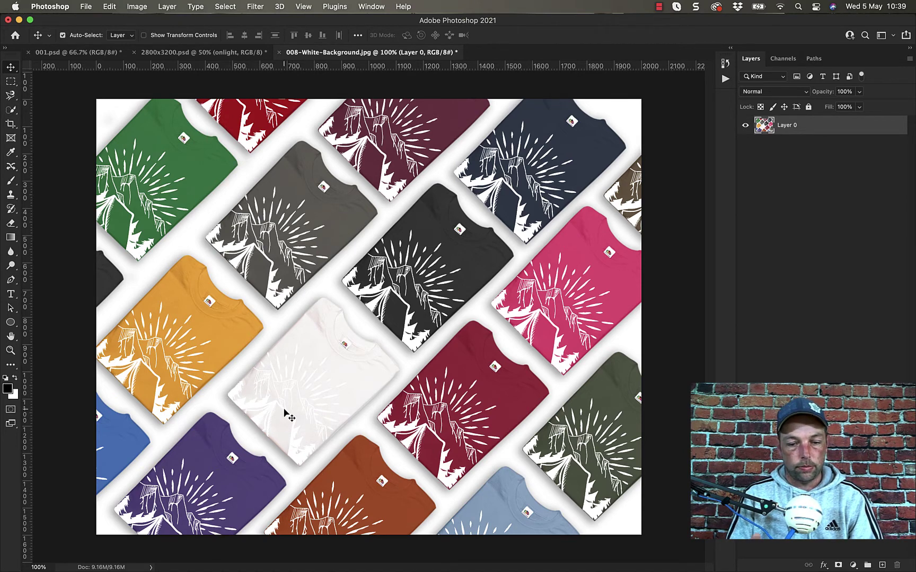
# Step: Switch to Finder and open the ondark folder inside Camp design 1 in Published - Mockups
pyautogui.moveTo(268, 571)
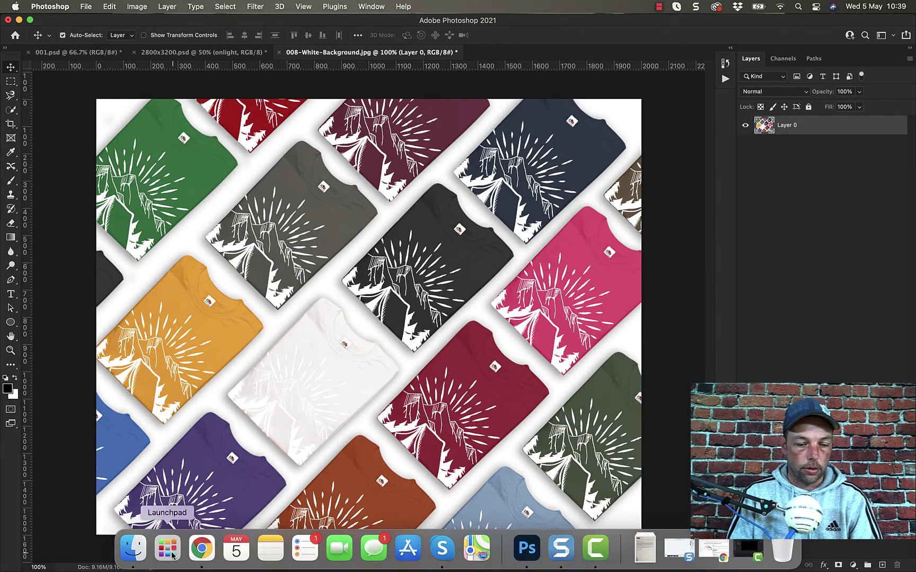
pyautogui.click(136, 552)
pyautogui.click(113, 69)
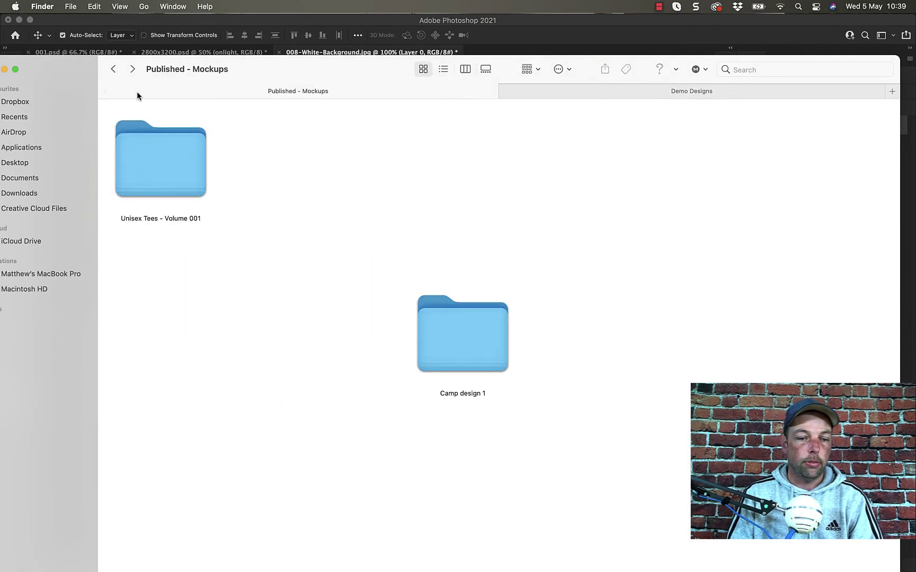
pyautogui.doubleClick(435, 348)
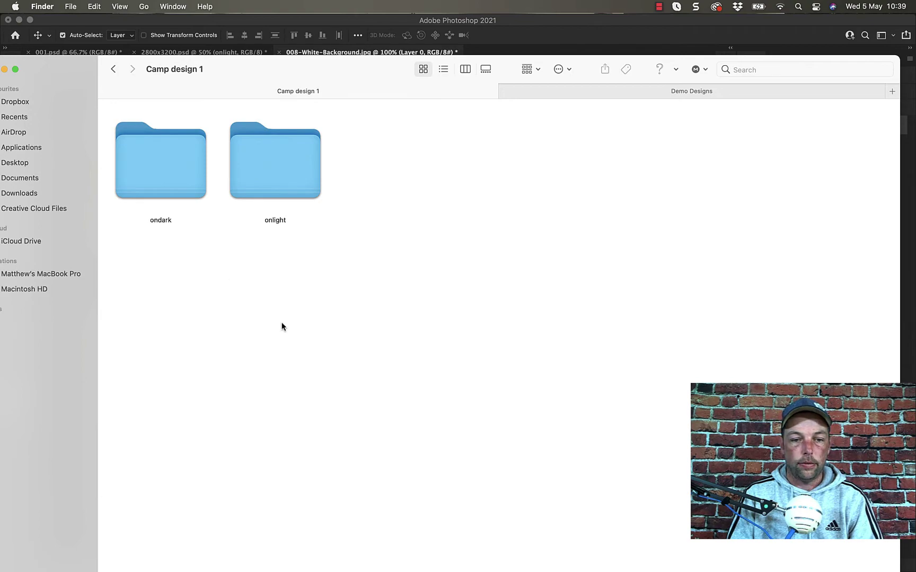
pyautogui.doubleClick(187, 157)
# Step: Place the ondark version of 008-White-Background.jpg at full size over Layer 0 in the open Photoshop document
pyautogui.scroll(-20, 482, 371)
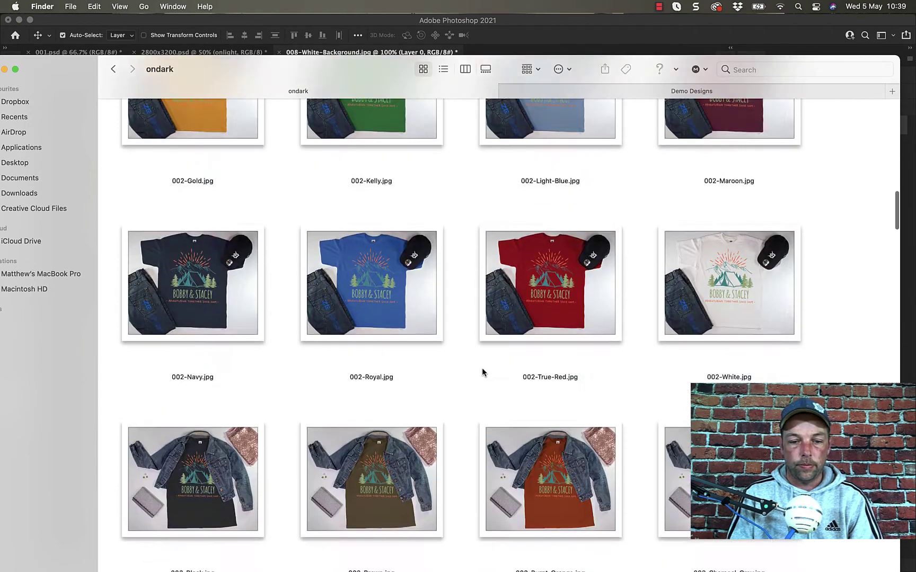
pyautogui.scroll(-20, 482, 367)
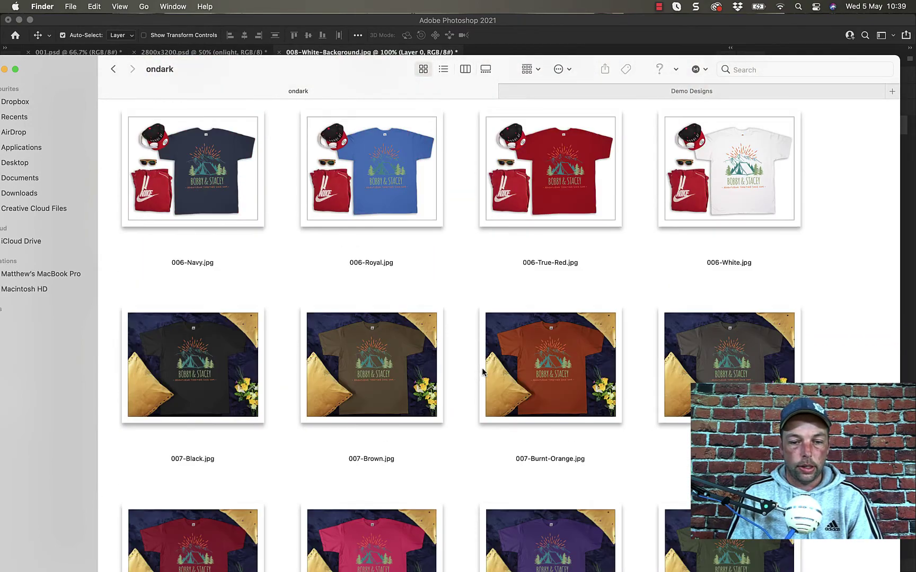
pyautogui.scroll(5, 481, 367)
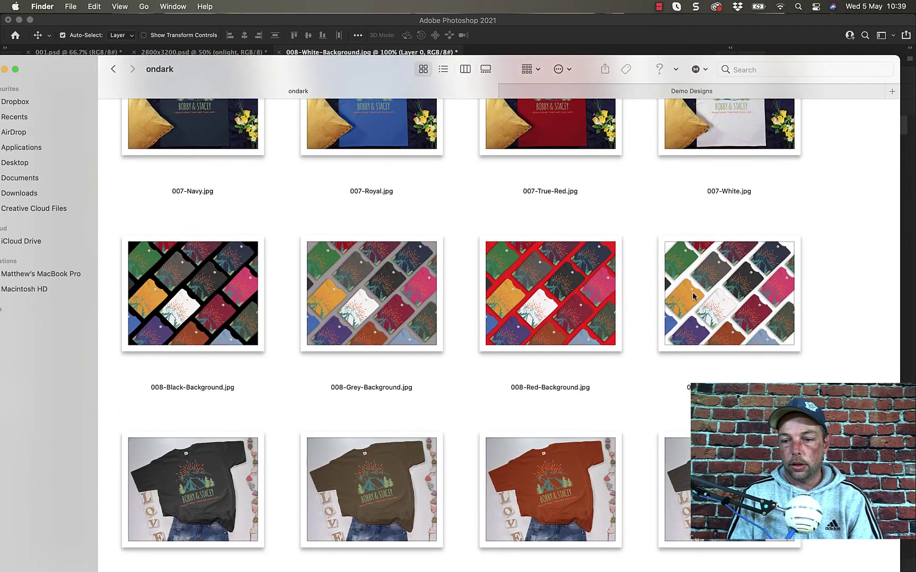
pyautogui.click(660, 252)
pyautogui.moveTo(366, 61); pyautogui.dragTo(116, 286)
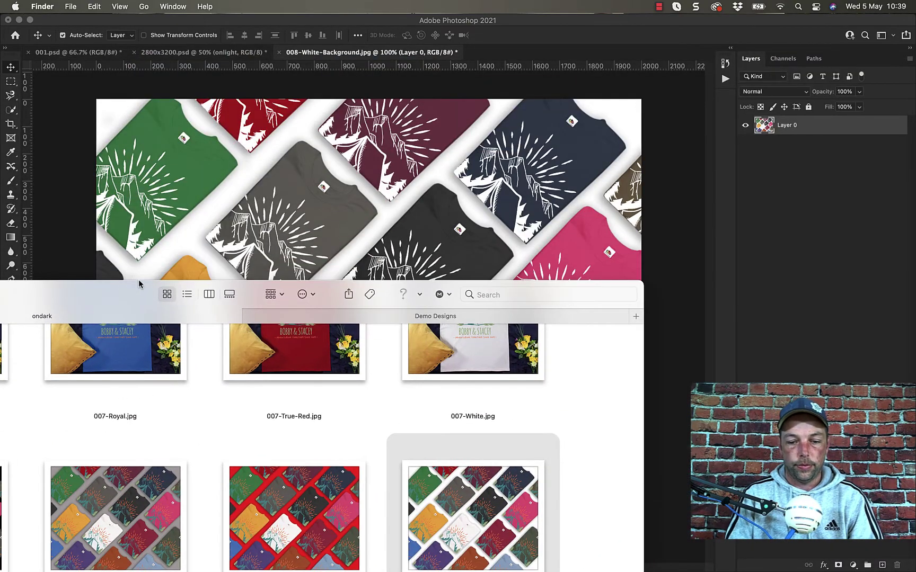
pyautogui.moveTo(432, 489); pyautogui.dragTo(357, 223)
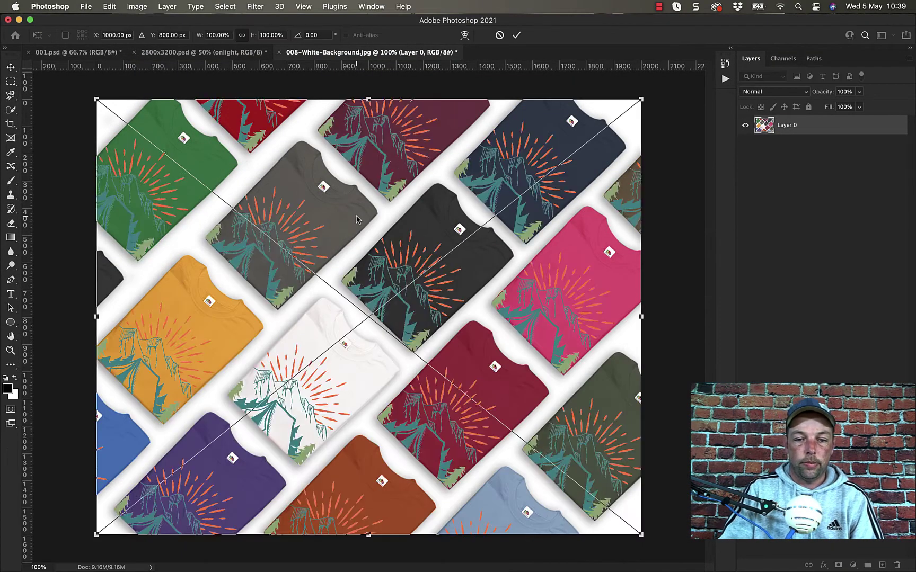
pyautogui.press('Return')
# Step: Return to Finder and open the onlight folder inside Camp design 1
pyautogui.click(128, 549)
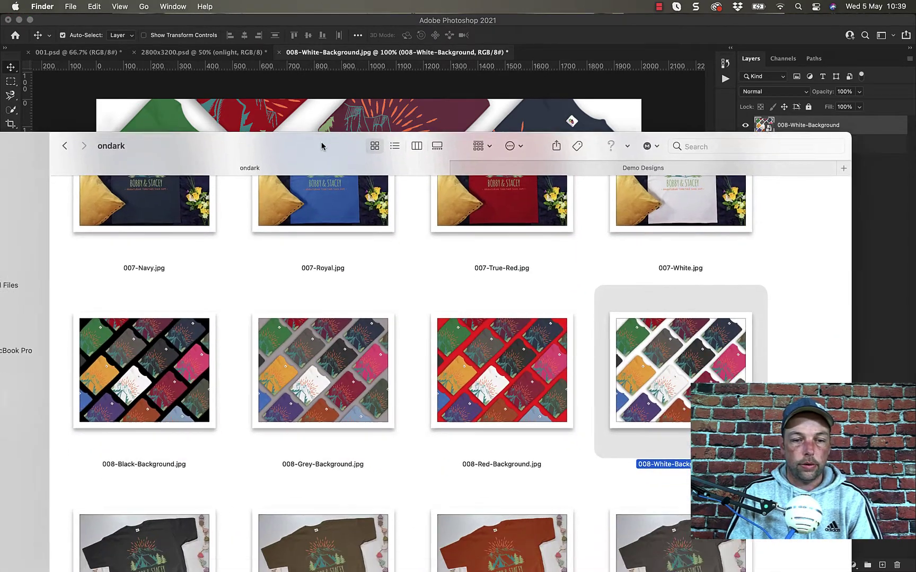
pyautogui.moveTo(322, 146); pyautogui.dragTo(380, 70)
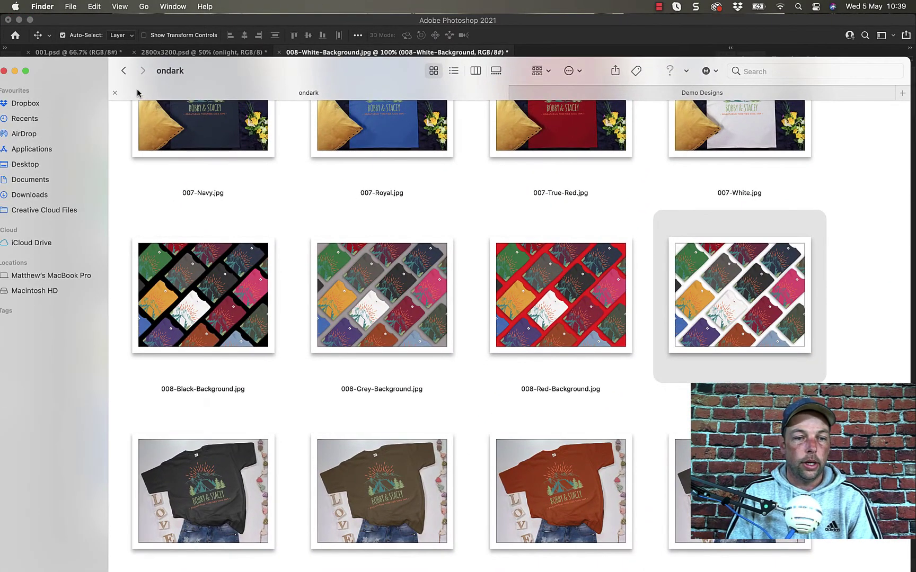
pyautogui.click(124, 70)
pyautogui.click(301, 186)
pyautogui.doubleClick(301, 186)
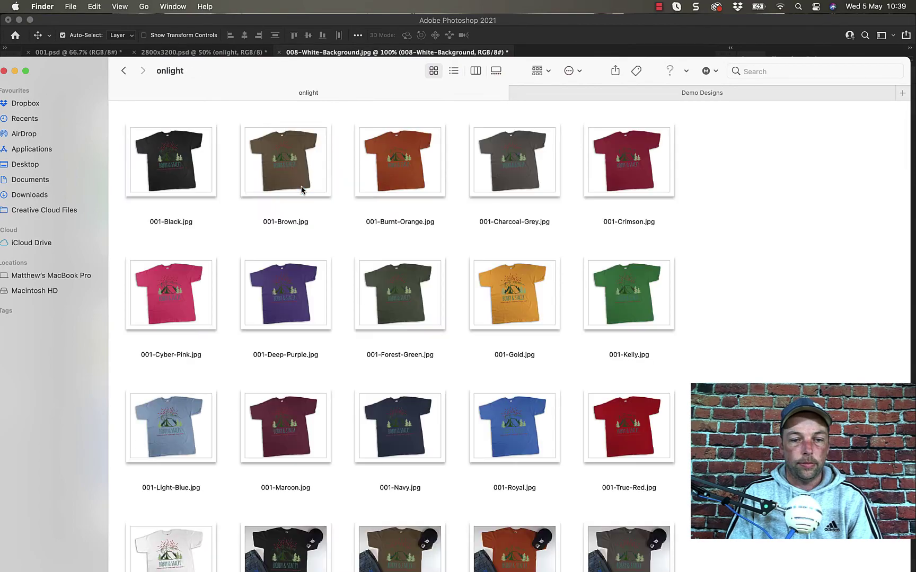
# Step: Place the onlight version of 008-White-Background.jpg at full size as the uppermost layer of the Photoshop document
pyautogui.scroll(-20, 509, 433)
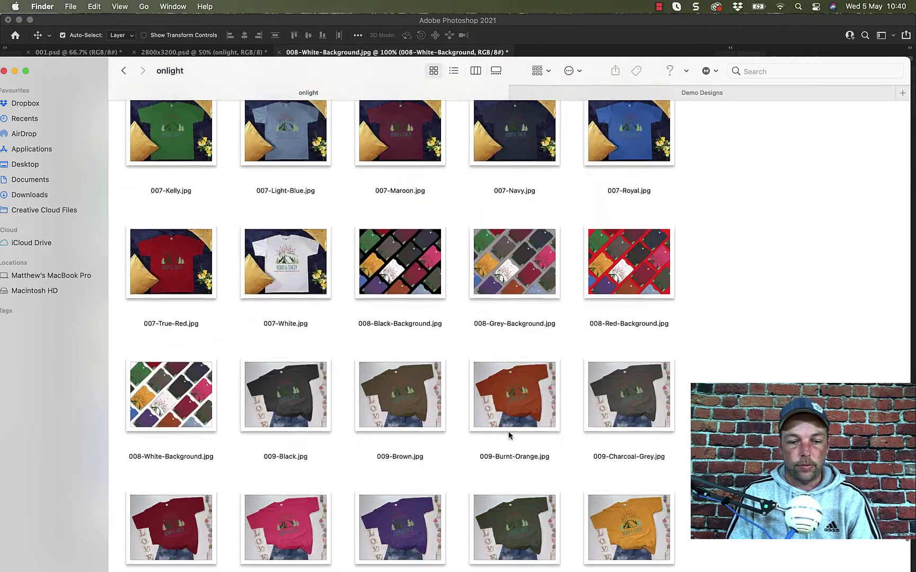
pyautogui.click(193, 395)
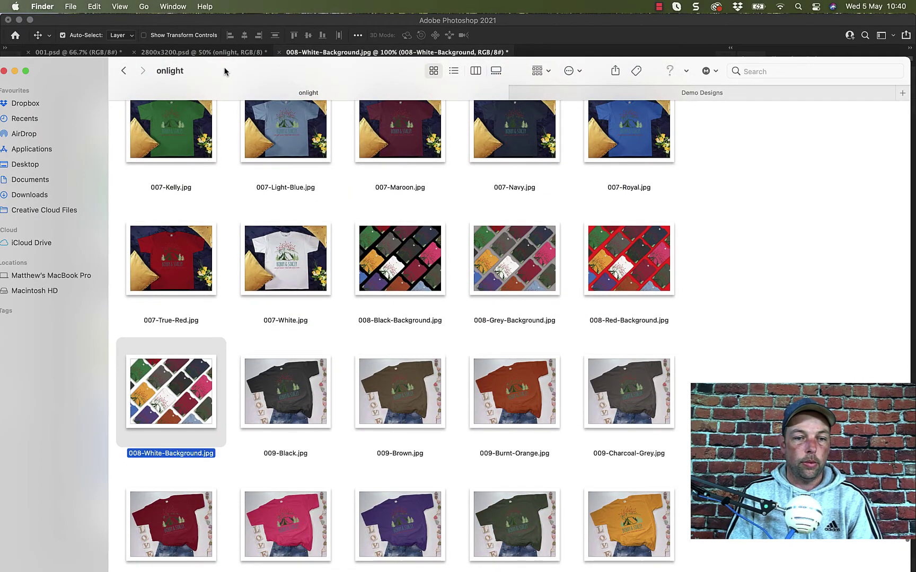
pyautogui.moveTo(224, 70); pyautogui.dragTo(621, 74)
pyautogui.moveTo(588, 385); pyautogui.dragTo(255, 336)
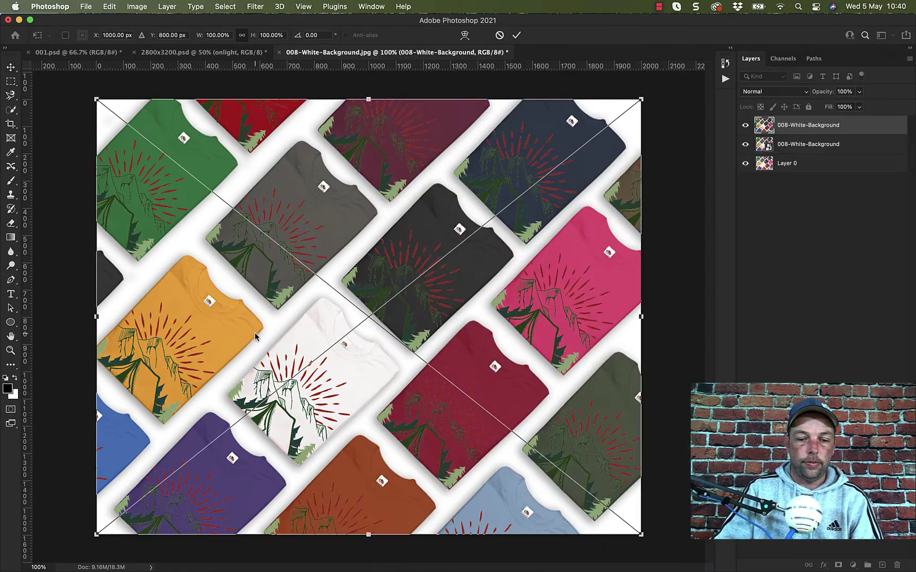
pyautogui.press('Return')
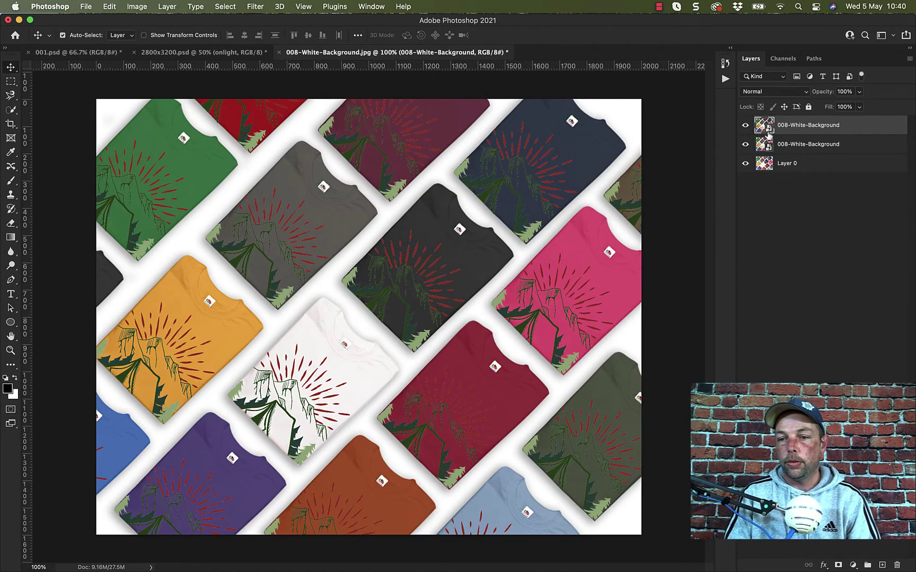
# Step: Rasterize both placed 008-White-Background layers together
pyautogui.keyDown('shift'); pyautogui.click(859, 145); pyautogui.keyUp('shift')
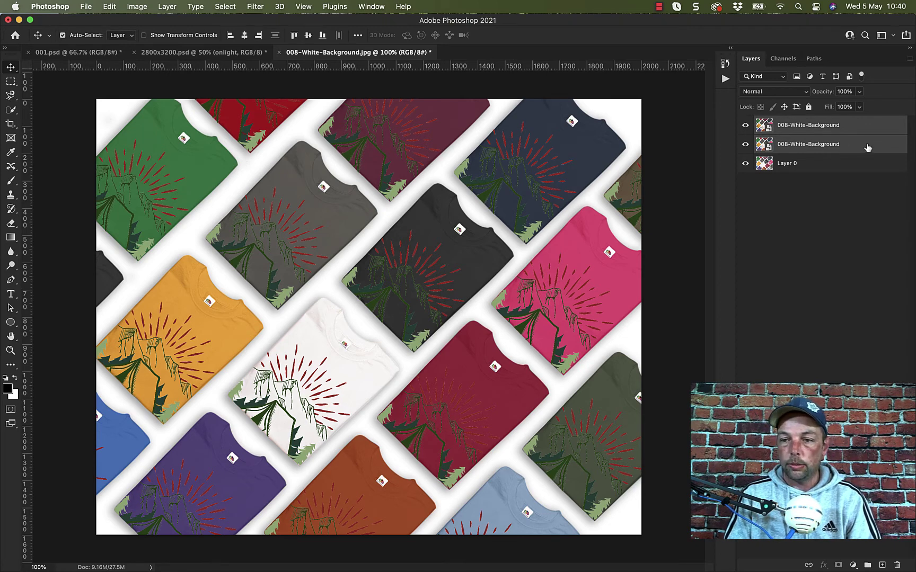
pyautogui.rightClick(867, 149)
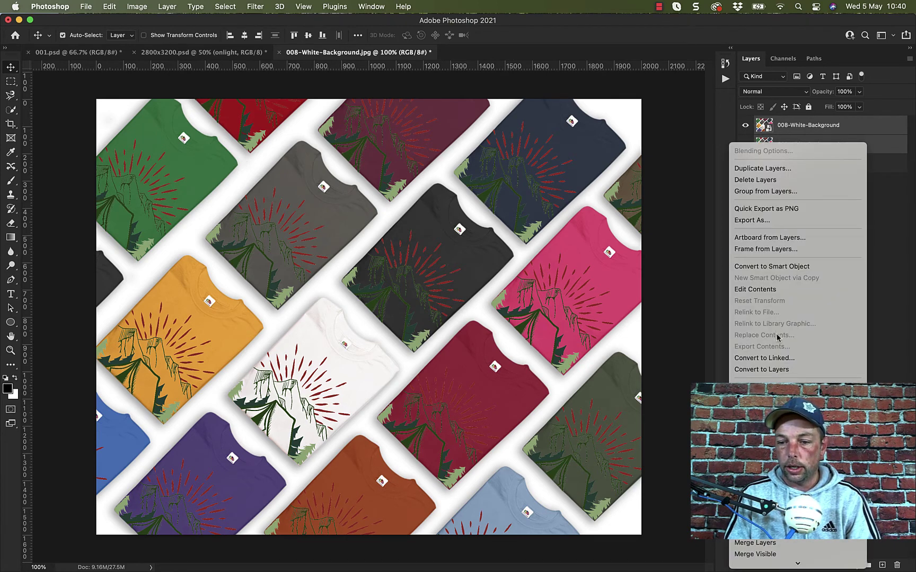
pyautogui.click(827, 387)
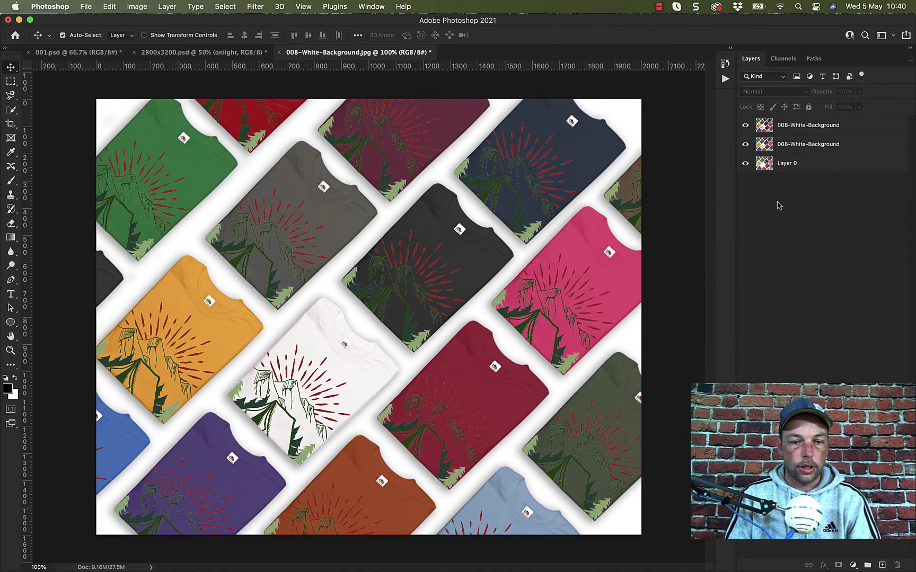
# Step: Compare the onlight and ondark mockups by hiding and showing the uppermost 008-White-Background layer several times, leaving it shown
pyautogui.click(745, 126)
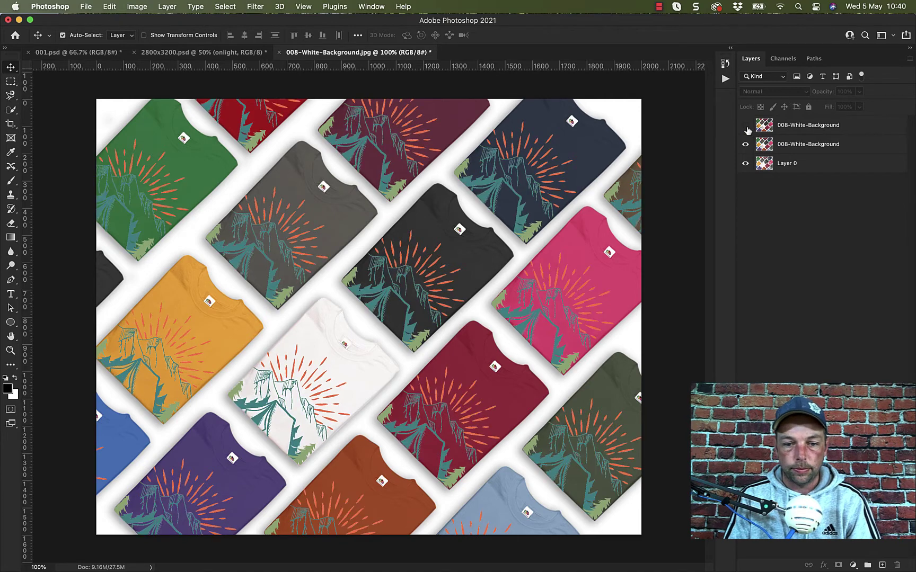
pyautogui.click(746, 126)
pyautogui.click(746, 126)
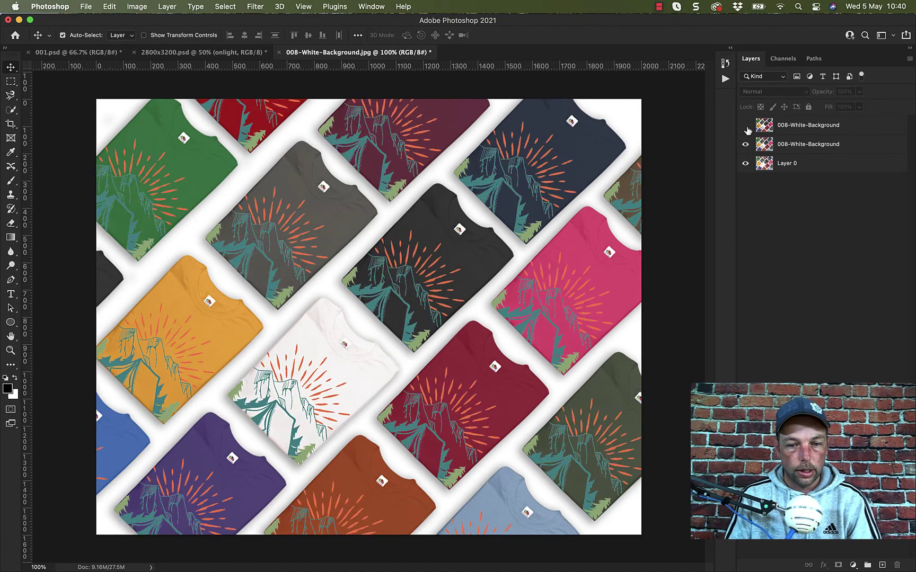
pyautogui.click(746, 126)
pyautogui.click(746, 128)
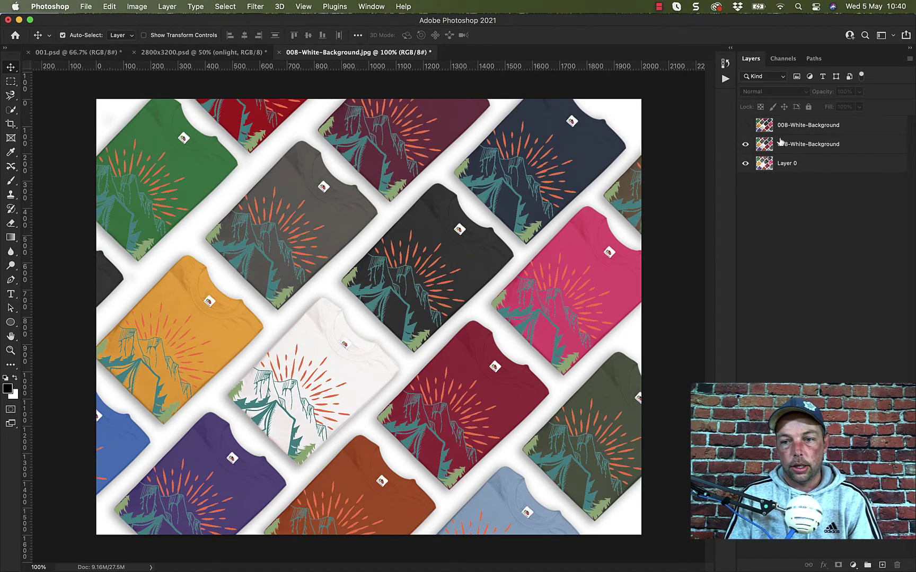
pyautogui.click(746, 127)
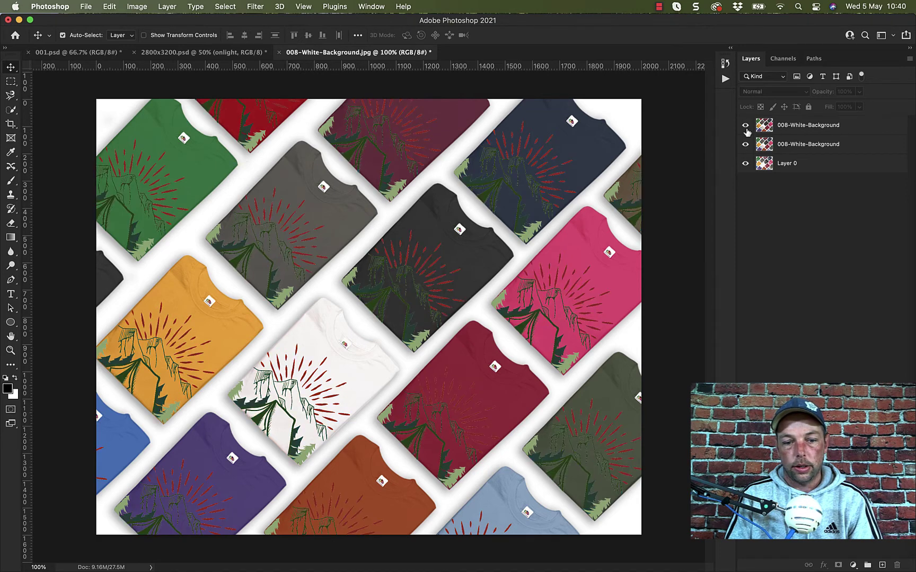
# Step: Rename the uppermost 008-White-Background layer as onlight
pyautogui.doubleClick(825, 131)
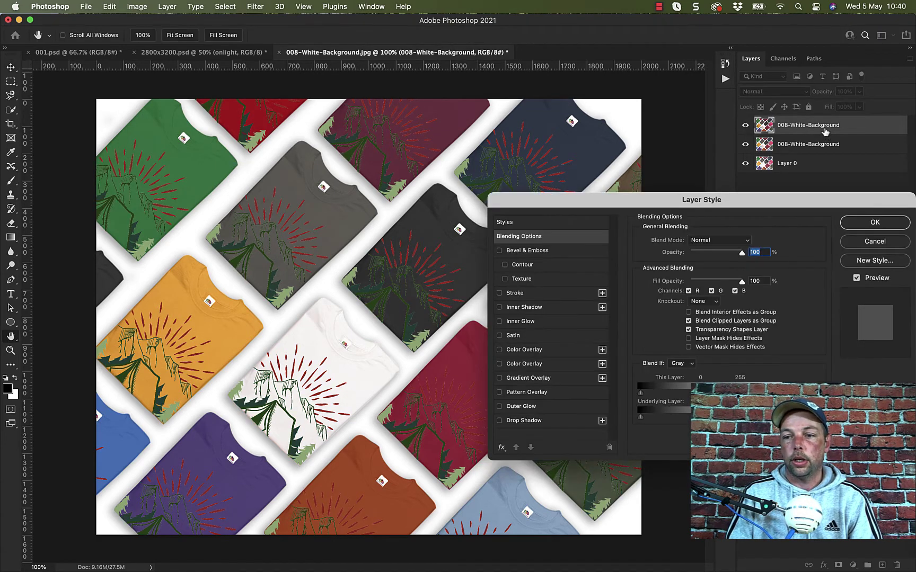
pyautogui.click(850, 240)
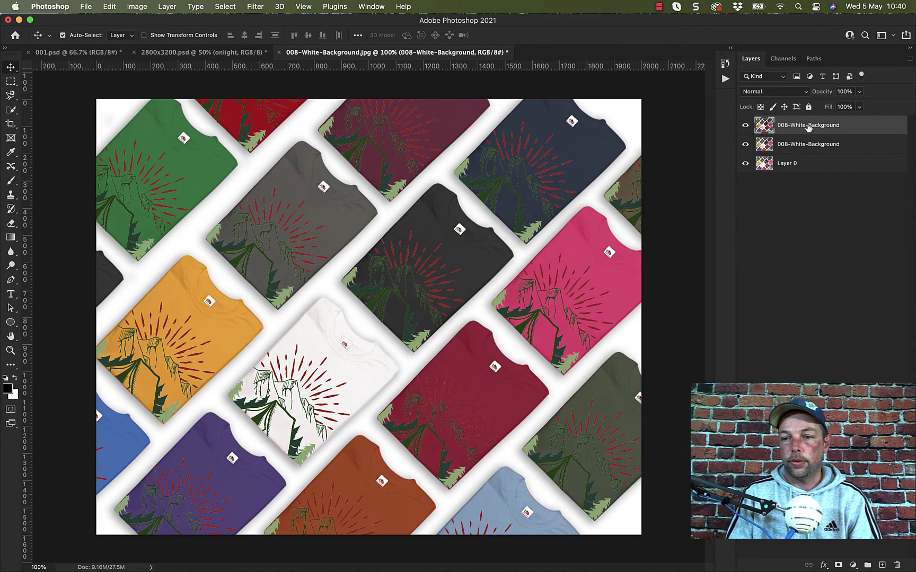
pyautogui.doubleClick(807, 125)
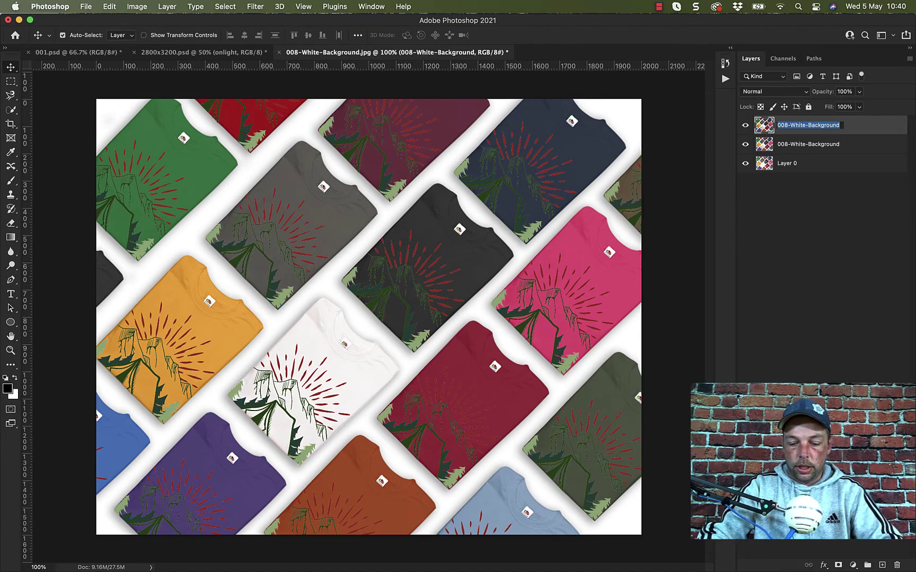
pyautogui.write('onlight')
pyautogui.press('Return')
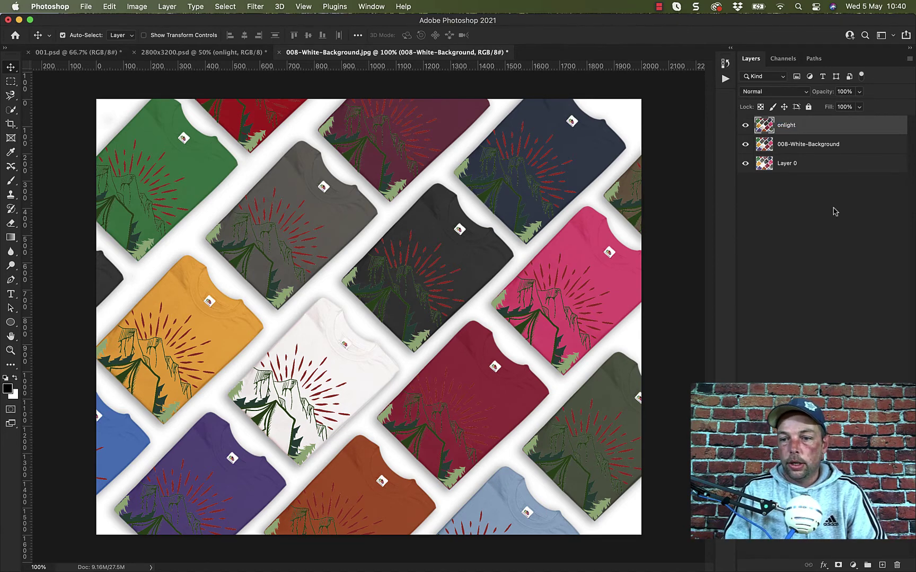
# Step: Rename the remaining 008-White-Background layer as ondark
pyautogui.doubleClick(813, 144)
pyautogui.write('on')
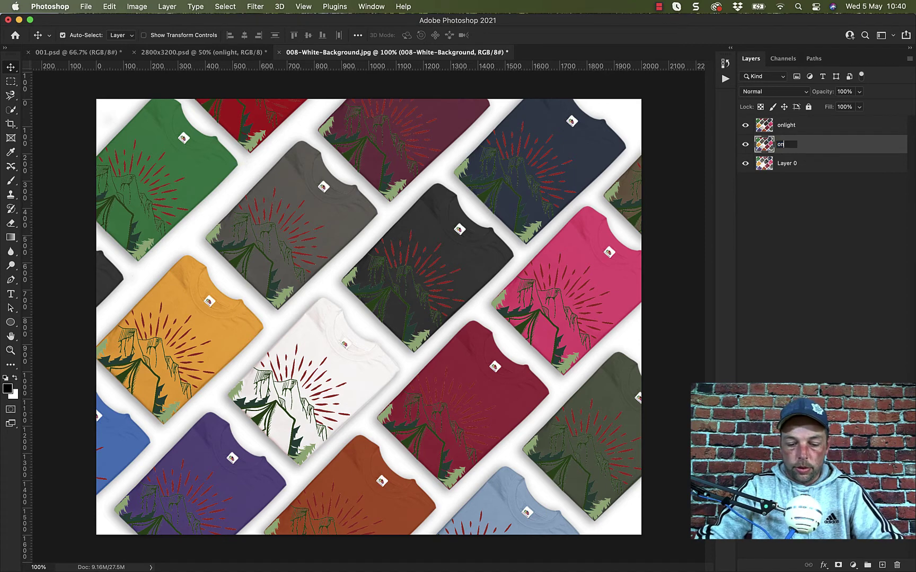
pyautogui.write('dark')
pyautogui.press('Return')
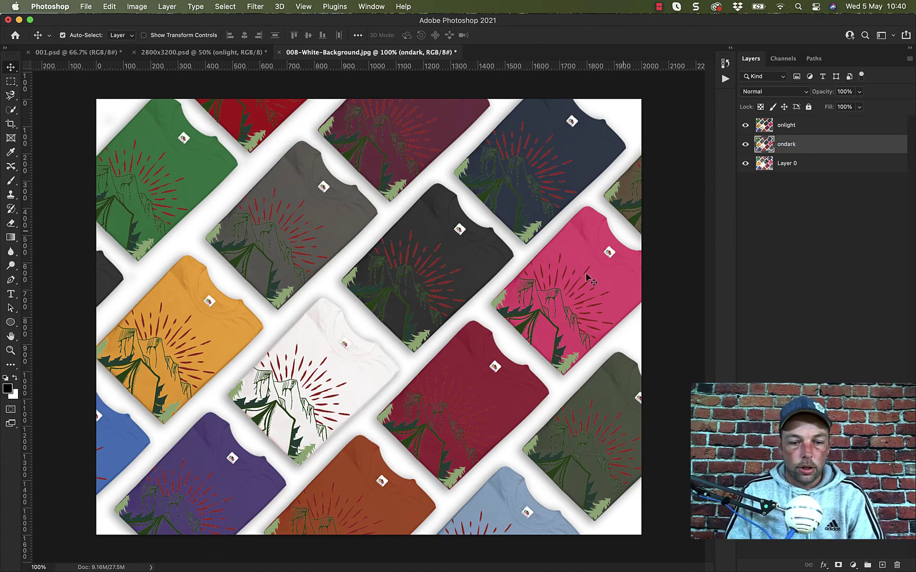
# Step: Move the onlight layer beneath ondark and compare the two by hiding and showing ondark
pyautogui.click(818, 131)
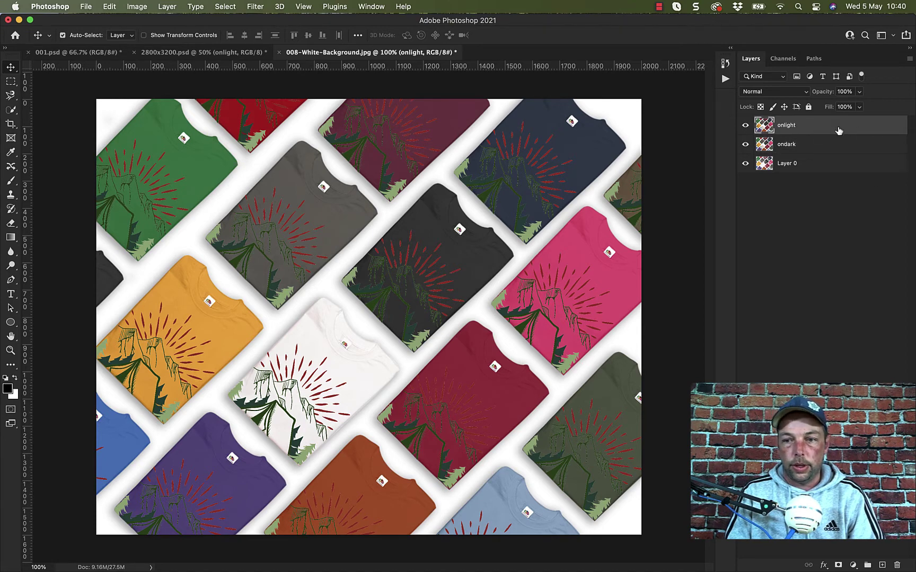
pyautogui.moveTo(825, 131); pyautogui.dragTo(823, 151)
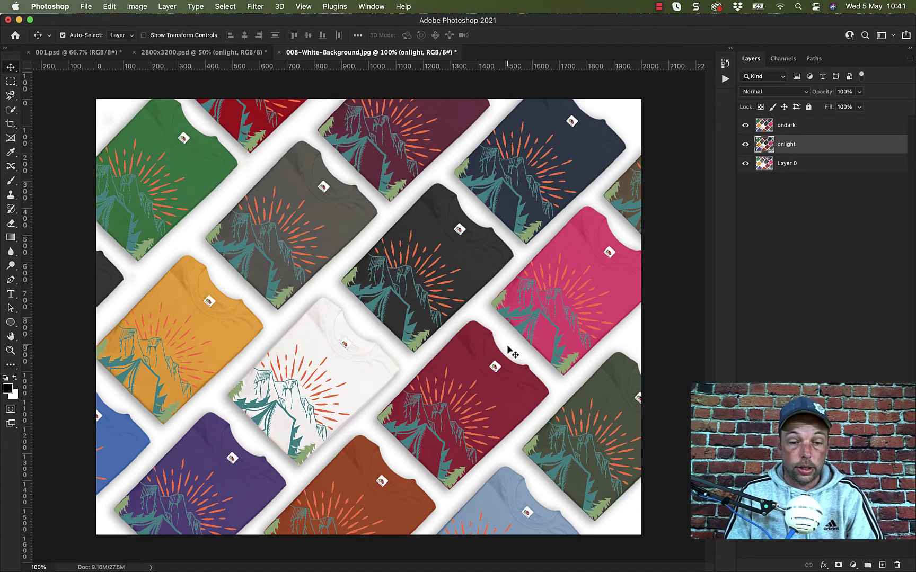
pyautogui.click(746, 126)
pyautogui.click(745, 126)
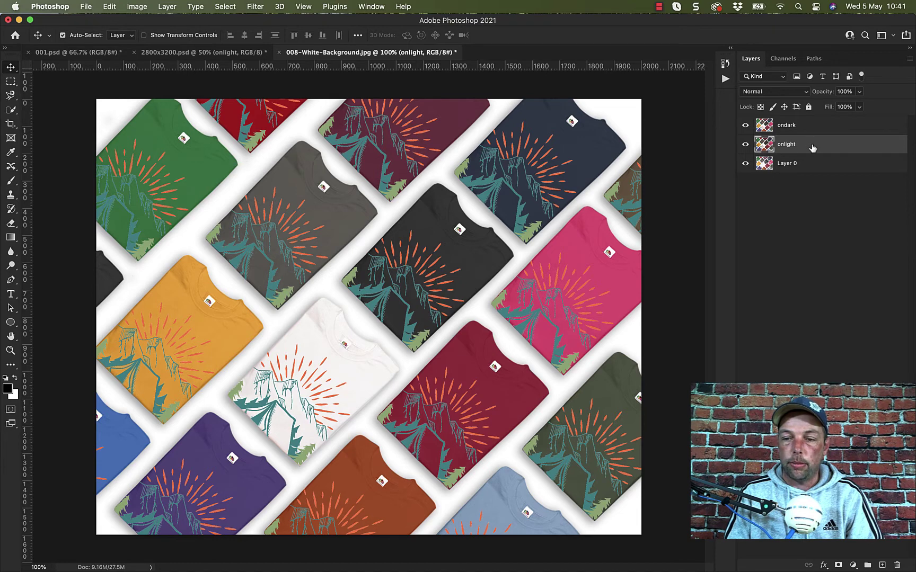
# Step: Erase the ondark design from the white shirt with a 70 px Eraser, revealing the onlight design beneath
pyautogui.click(12, 224)
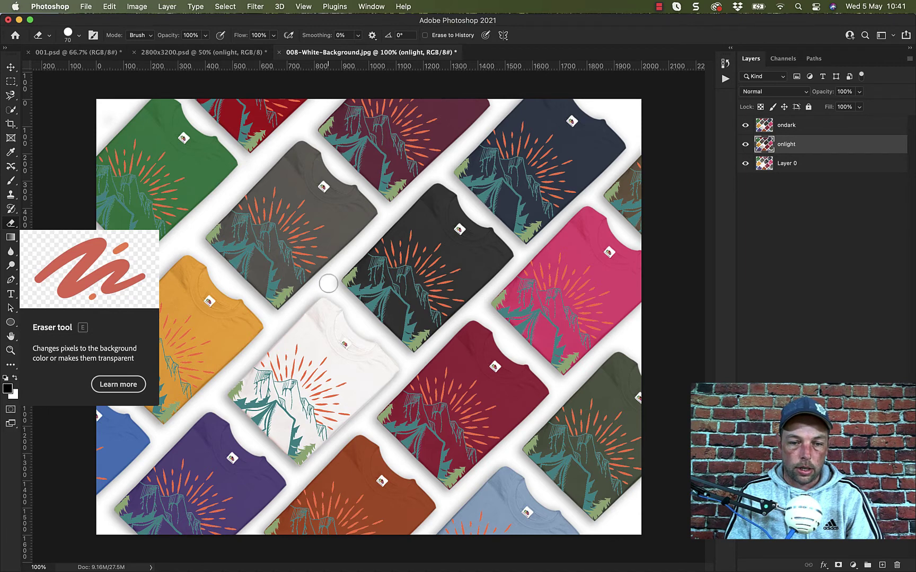
pyautogui.click(79, 37)
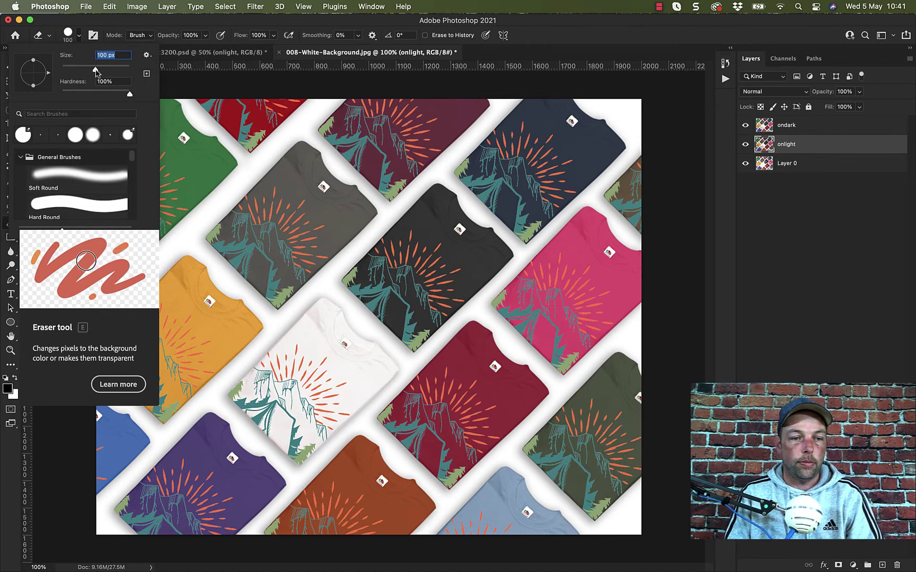
pyautogui.moveTo(85, 71)
pyautogui.mouseDown()
pyautogui.moveTo(98, 72)
pyautogui.moveTo(85, 72)
pyautogui.mouseUp()
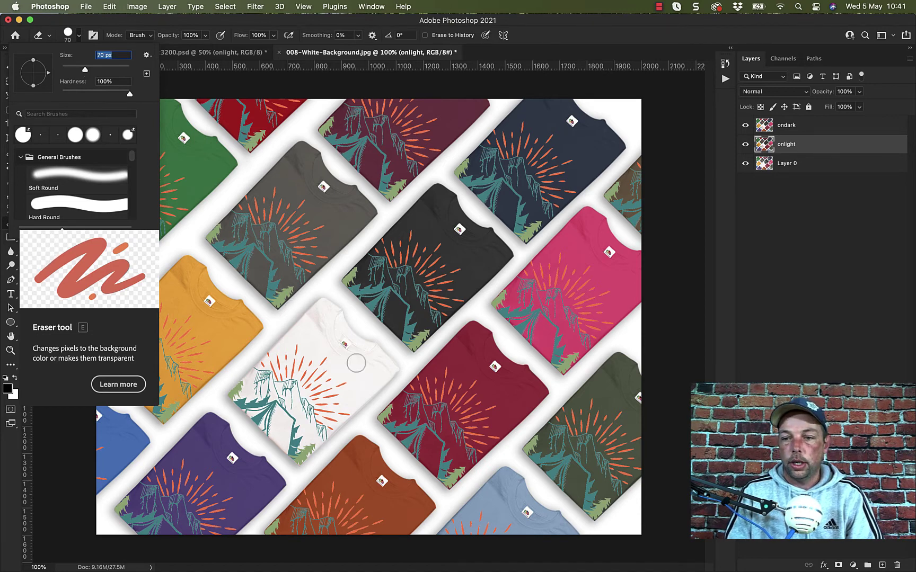
pyautogui.click(824, 130)
pyautogui.moveTo(371, 417)
pyautogui.mouseDown()
pyautogui.moveTo(302, 393)
pyautogui.moveTo(310, 361)
pyautogui.moveTo(292, 351)
pyautogui.moveTo(257, 385)
pyautogui.moveTo(251, 375)
pyautogui.moveTo(279, 347)
pyautogui.moveTo(248, 381)
pyautogui.moveTo(246, 411)
pyautogui.moveTo(280, 443)
pyautogui.moveTo(322, 435)
pyautogui.moveTo(355, 410)
pyautogui.moveTo(284, 457)
pyautogui.moveTo(292, 401)
pyautogui.moveTo(316, 358)
pyautogui.moveTo(316, 386)
pyautogui.moveTo(313, 364)
pyautogui.moveTo(338, 394)
pyautogui.moveTo(347, 382)
pyautogui.moveTo(346, 408)
pyautogui.moveTo(309, 427)
pyautogui.moveTo(306, 444)
pyautogui.moveTo(333, 438)
pyautogui.moveTo(305, 459)
pyautogui.moveTo(241, 412)
pyautogui.moveTo(238, 385)
pyautogui.moveTo(325, 321)
pyautogui.moveTo(343, 362)
pyautogui.moveTo(301, 422)
pyautogui.moveTo(340, 414)
pyautogui.mouseUp()
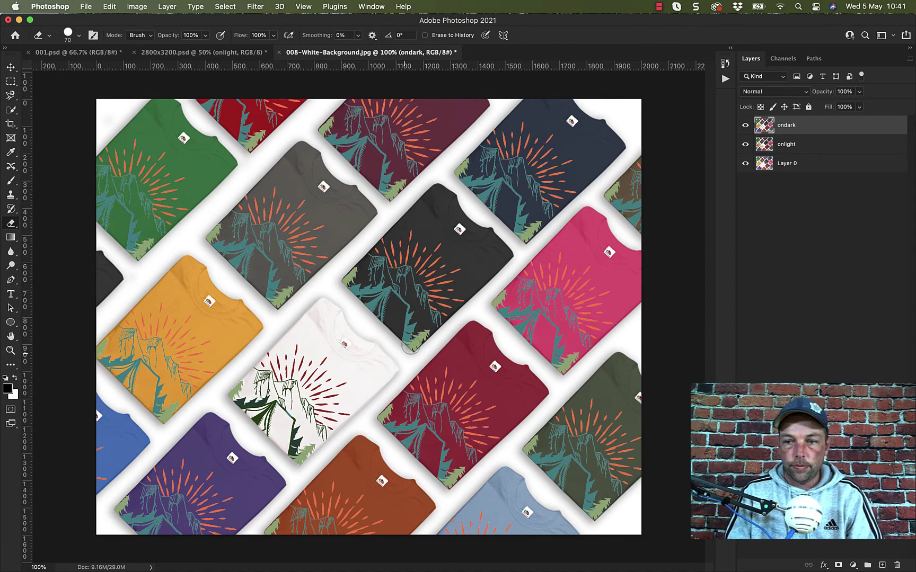
# Step: Compare the ondark layer hidden and shown, and erase its design from the yellow and pink shirts
pyautogui.click(745, 126)
pyautogui.click(744, 127)
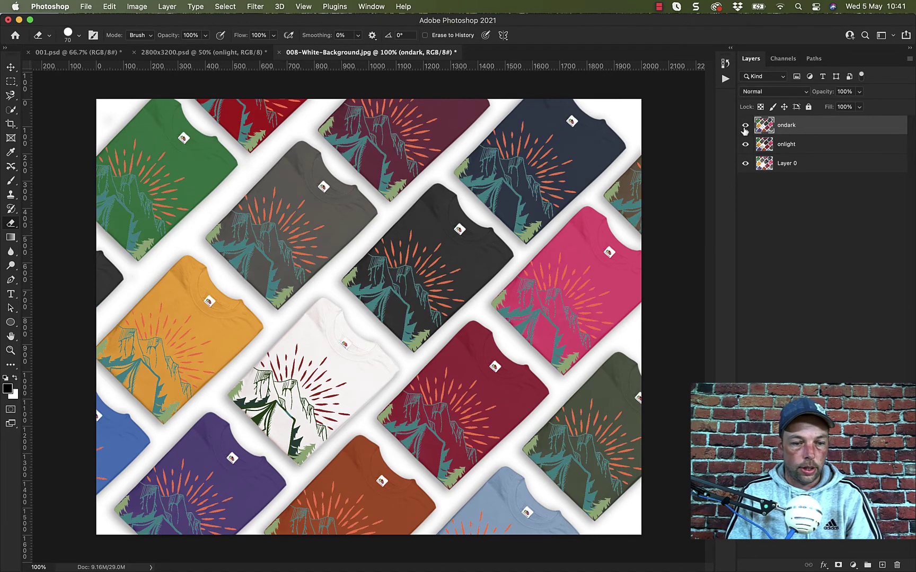
pyautogui.click(745, 127)
pyautogui.click(745, 127)
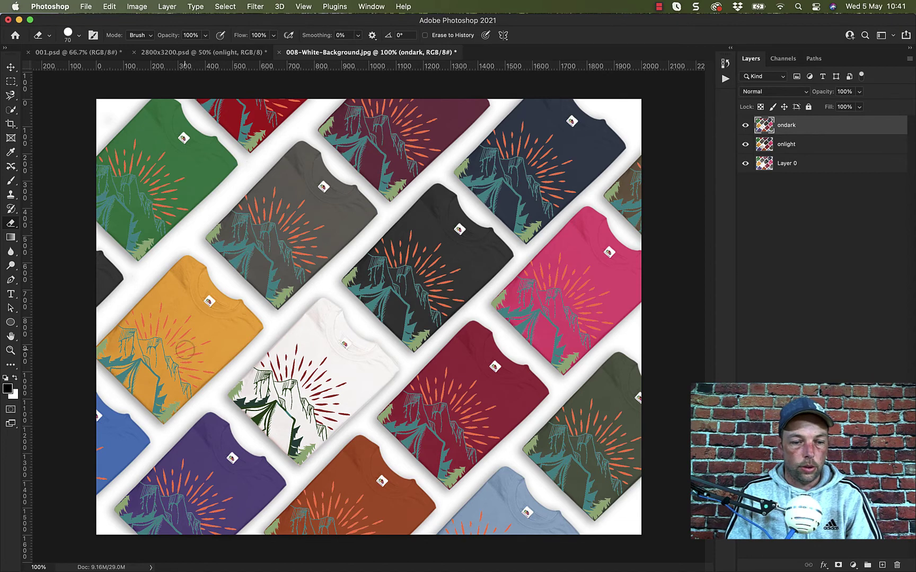
pyautogui.moveTo(185, 350)
pyautogui.mouseDown()
pyautogui.moveTo(146, 352)
pyautogui.moveTo(148, 312)
pyautogui.moveTo(100, 350)
pyautogui.moveTo(154, 405)
pyautogui.moveTo(201, 365)
pyautogui.moveTo(199, 373)
pyautogui.moveTo(159, 325)
pyautogui.moveTo(212, 331)
pyautogui.moveTo(156, 307)
pyautogui.moveTo(136, 340)
pyautogui.moveTo(170, 371)
pyautogui.moveTo(139, 366)
pyautogui.moveTo(105, 336)
pyautogui.moveTo(138, 350)
pyautogui.mouseUp()
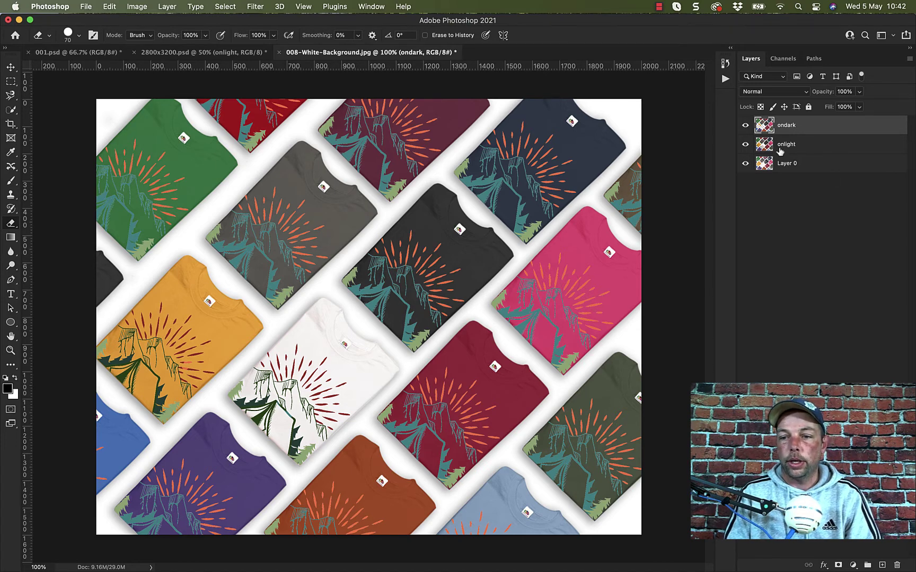
pyautogui.moveTo(593, 312)
pyautogui.mouseDown()
pyautogui.moveTo(562, 274)
pyautogui.moveTo(509, 286)
pyautogui.moveTo(497, 305)
pyautogui.moveTo(565, 362)
pyautogui.moveTo(604, 322)
pyautogui.moveTo(593, 300)
pyautogui.moveTo(534, 284)
pyautogui.moveTo(541, 313)
pyautogui.mouseUp()
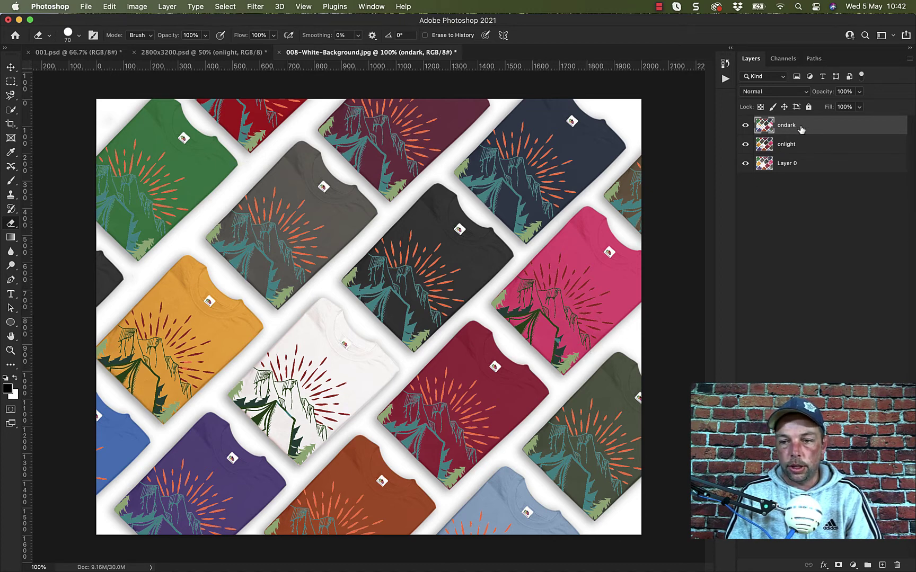
# Step: Erase the onlight layer's design from the pink shirt, revealing the white design on the layer beneath
pyautogui.click(802, 150)
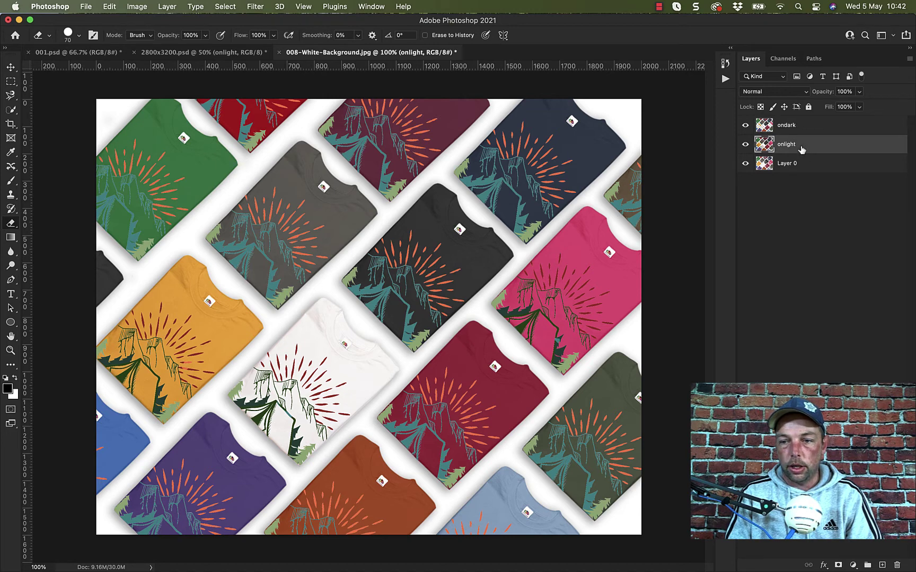
pyautogui.moveTo(591, 317)
pyautogui.mouseDown()
pyautogui.moveTo(571, 314)
pyautogui.moveTo(592, 293)
pyautogui.moveTo(566, 258)
pyautogui.moveTo(597, 277)
pyautogui.moveTo(558, 254)
pyautogui.moveTo(563, 258)
pyautogui.moveTo(497, 299)
pyautogui.moveTo(524, 269)
pyautogui.mouseUp()
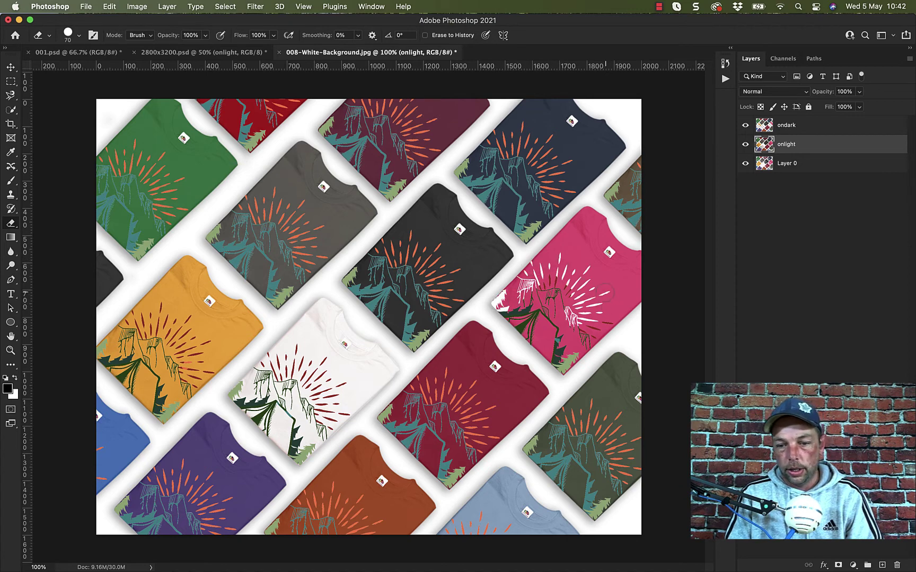
pyautogui.moveTo(607, 334)
pyautogui.mouseDown()
pyautogui.moveTo(572, 362)
pyautogui.moveTo(520, 334)
pyautogui.moveTo(500, 304)
pyautogui.moveTo(540, 318)
pyautogui.moveTo(548, 284)
pyautogui.moveTo(553, 294)
pyautogui.mouseUp()
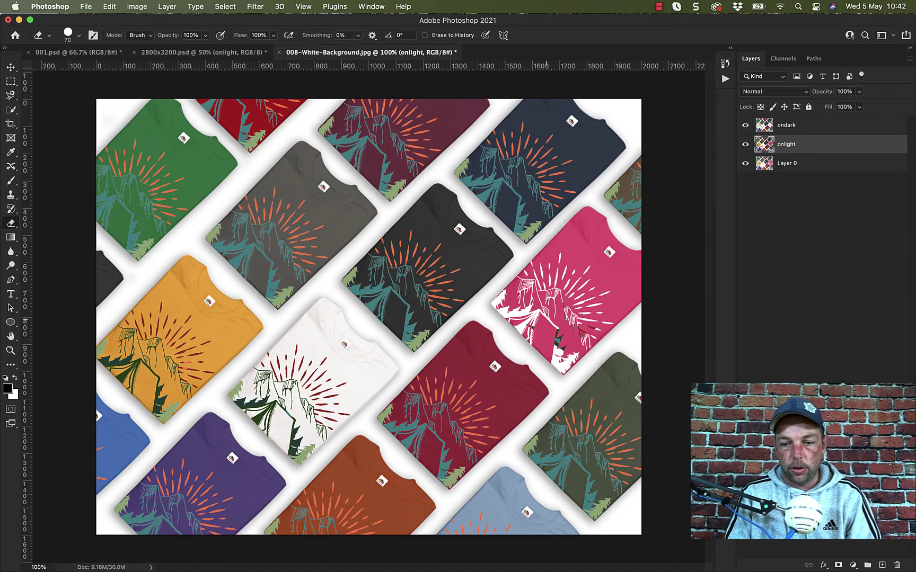
pyautogui.moveTo(588, 331)
pyautogui.mouseDown()
pyautogui.moveTo(553, 339)
pyautogui.moveTo(525, 325)
pyautogui.moveTo(557, 352)
pyautogui.mouseUp()
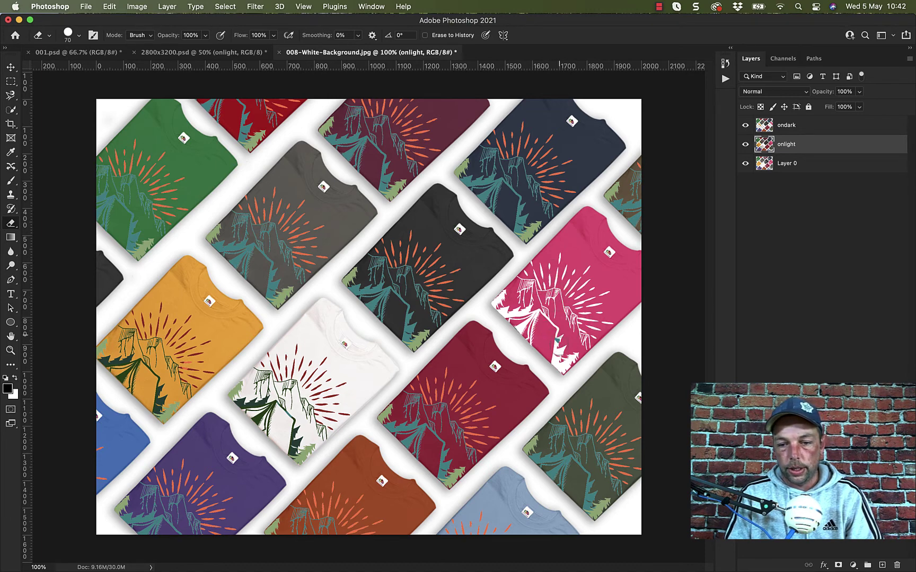
# Step: Check the layers by toggling their visibility, and erase the ondark design from the green shirt
pyautogui.click(804, 127)
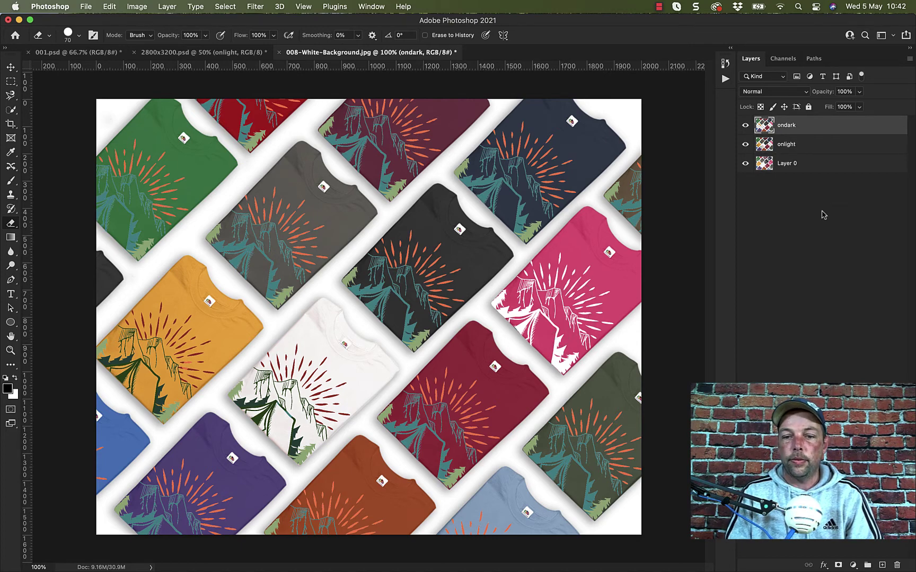
pyautogui.click(821, 268)
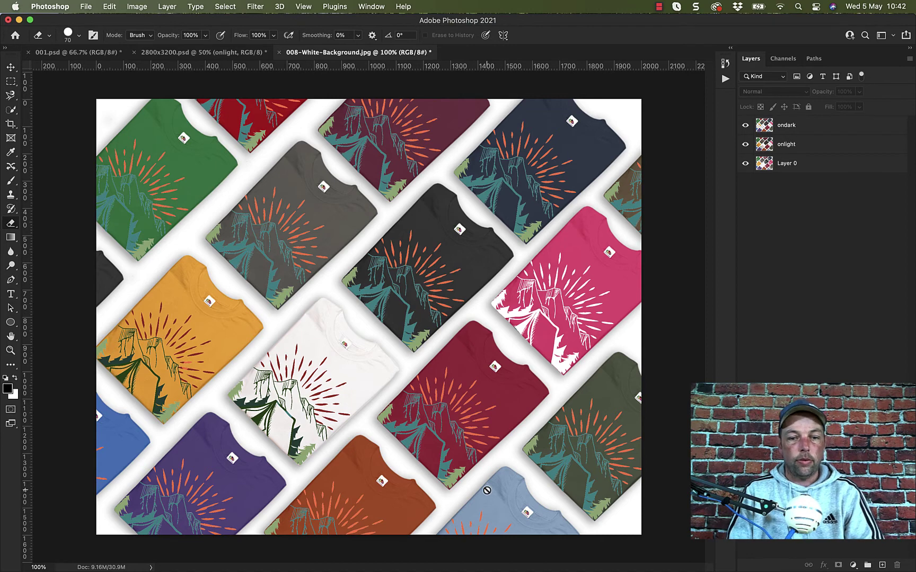
pyautogui.click(744, 144)
pyautogui.click(745, 125)
pyautogui.click(745, 125)
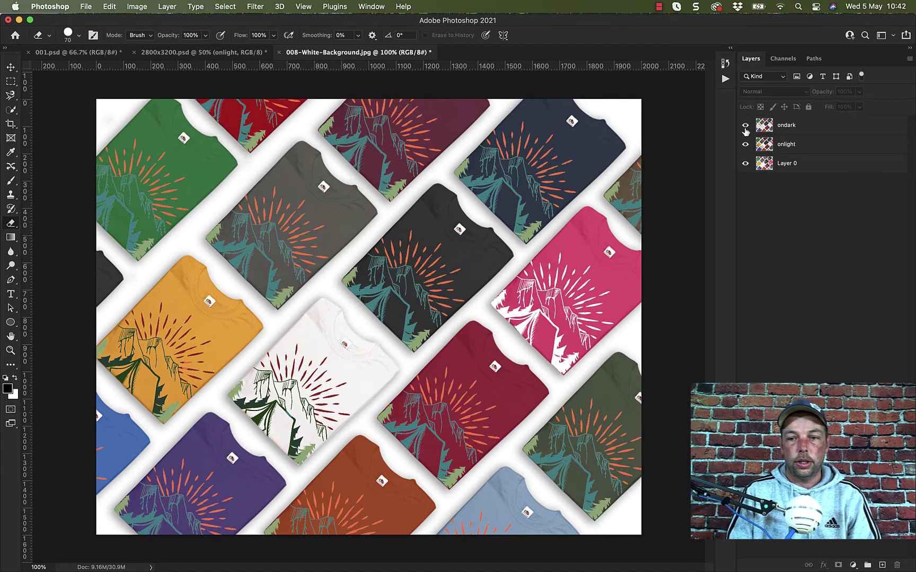
pyautogui.click(799, 125)
pyautogui.moveTo(170, 204)
pyautogui.mouseDown()
pyautogui.moveTo(121, 152)
pyautogui.moveTo(86, 182)
pyautogui.moveTo(86, 203)
pyautogui.moveTo(125, 241)
pyautogui.moveTo(190, 205)
pyautogui.moveTo(144, 155)
pyautogui.moveTo(166, 163)
pyautogui.moveTo(146, 148)
pyautogui.moveTo(118, 214)
pyautogui.moveTo(135, 205)
pyautogui.moveTo(152, 221)
pyautogui.moveTo(130, 222)
pyautogui.mouseUp()
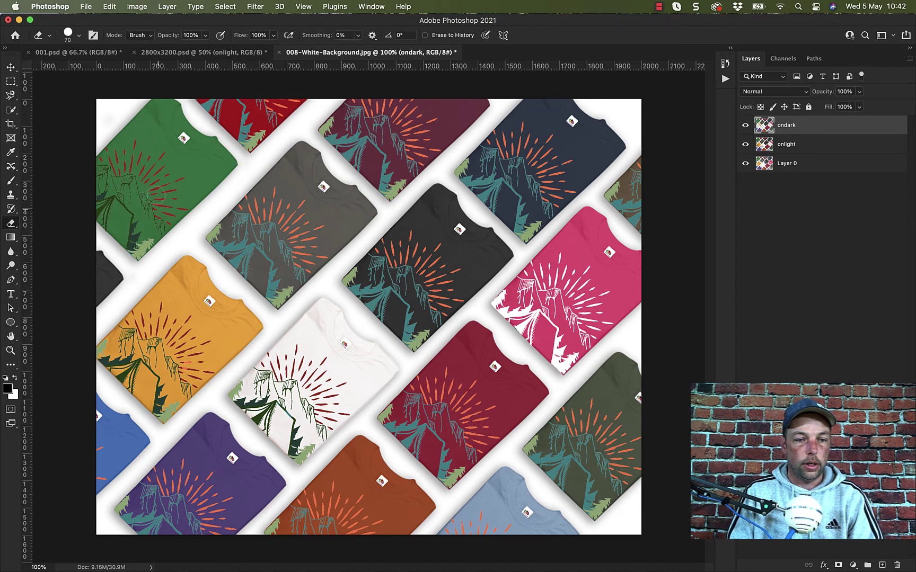
# Step: Erase the onlight layer's design from the green shirt, revealing the white design from Layer 0
pyautogui.click(811, 145)
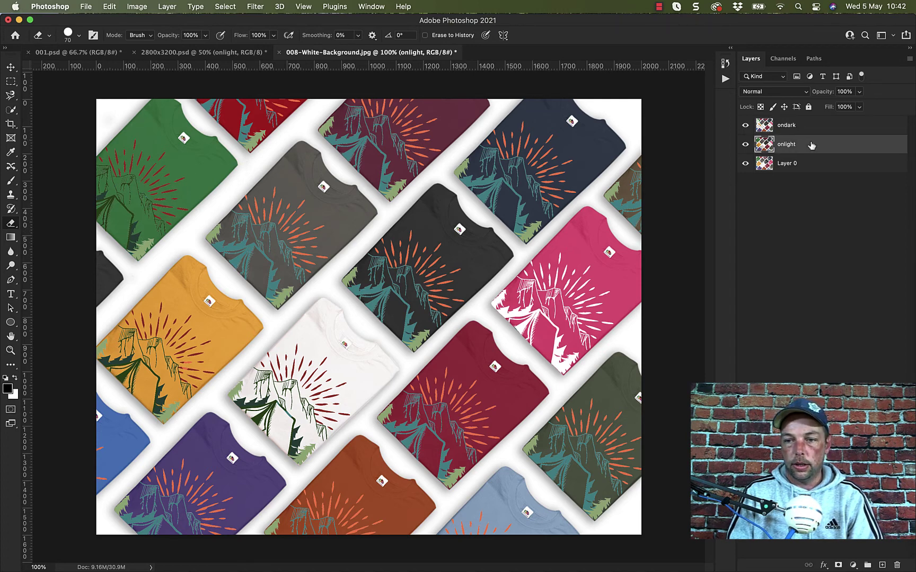
pyautogui.moveTo(129, 177)
pyautogui.mouseDown()
pyautogui.moveTo(110, 171)
pyautogui.moveTo(127, 232)
pyautogui.moveTo(88, 201)
pyautogui.moveTo(139, 248)
pyautogui.moveTo(182, 206)
pyautogui.moveTo(125, 149)
pyautogui.moveTo(95, 149)
pyautogui.moveTo(132, 143)
pyautogui.moveTo(189, 180)
pyautogui.moveTo(140, 194)
pyautogui.moveTo(151, 215)
pyautogui.mouseUp()
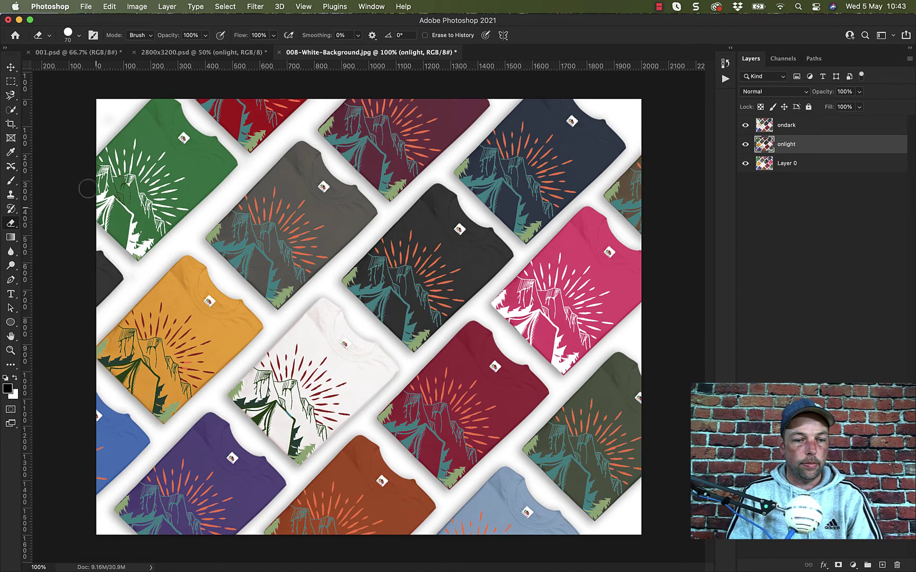
pyautogui.moveTo(125, 196); pyautogui.dragTo(123, 182)
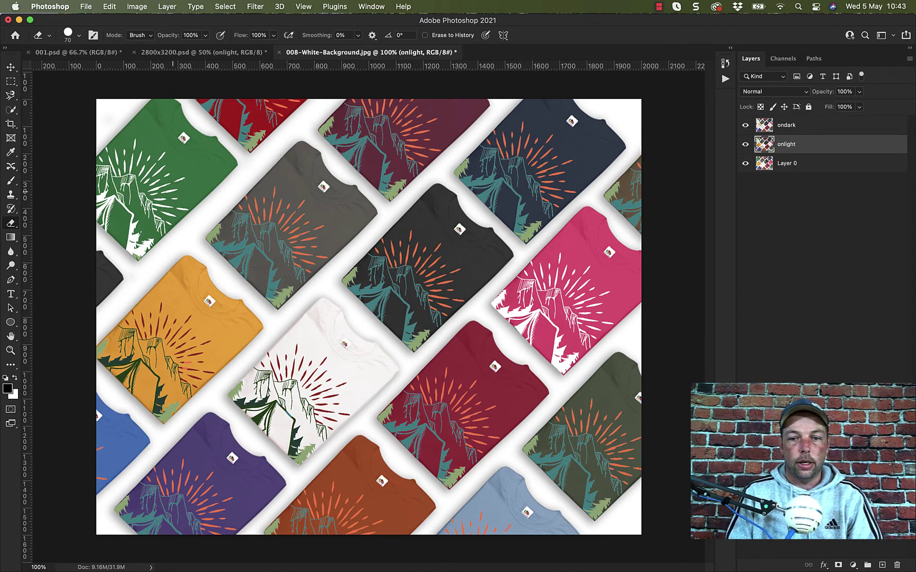
# Step: Deselect all layers, check the JPEG format and quality options in Save for Web, and close it without saving
pyautogui.click(816, 130)
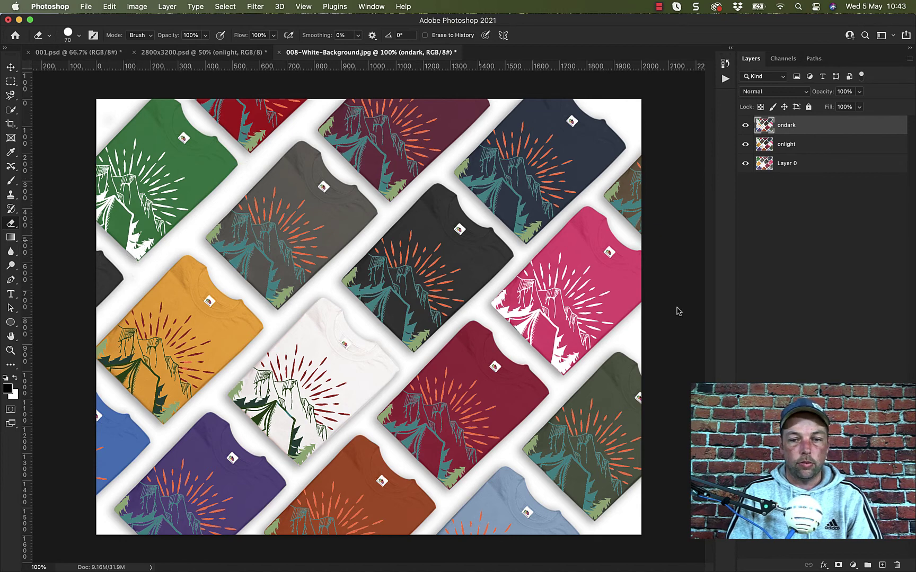
pyautogui.press('super+alt+a')
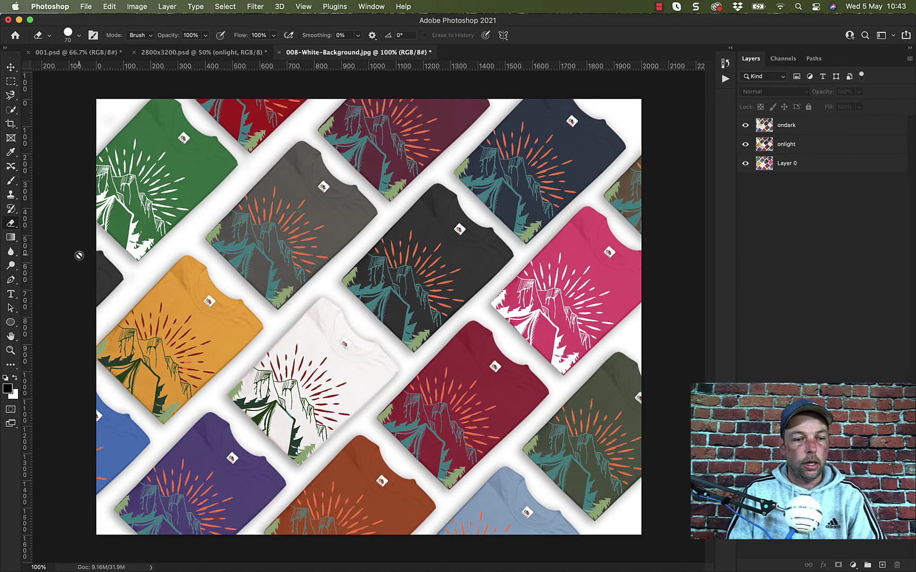
pyautogui.click(86, 6)
pyautogui.moveTo(96, 152)
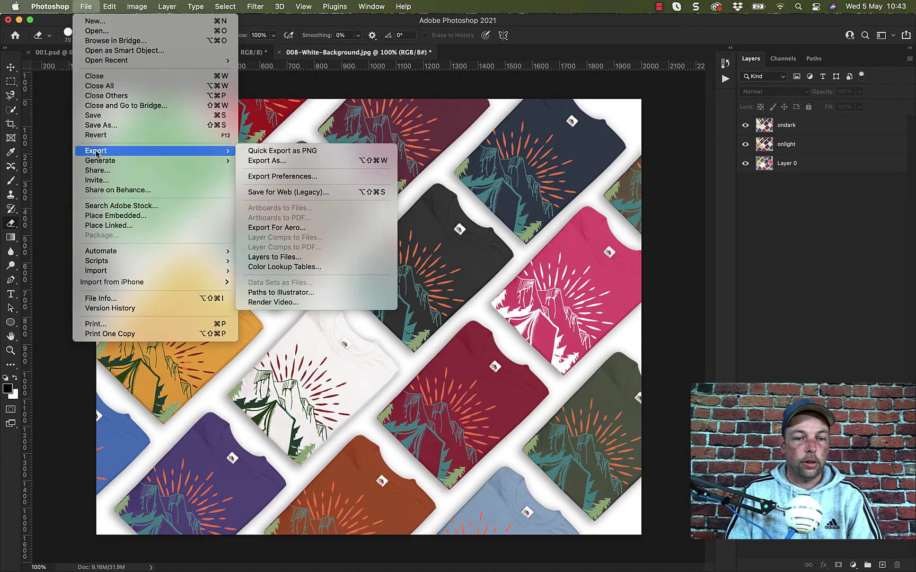
pyautogui.click(296, 191)
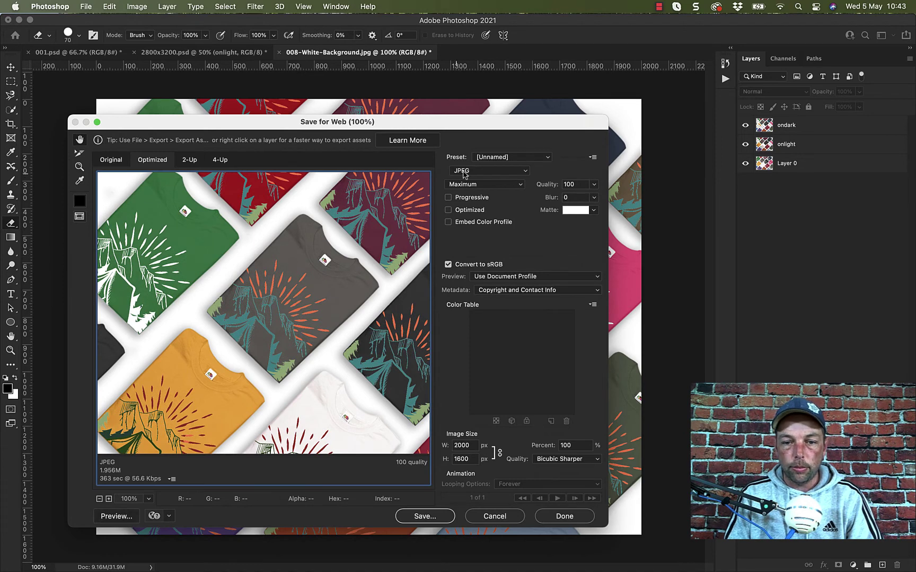
pyautogui.click(464, 173)
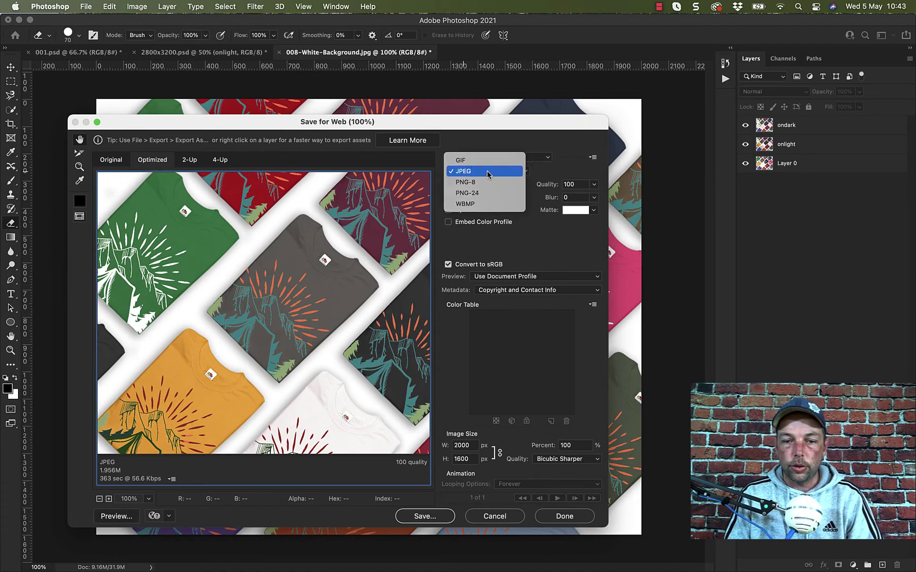
pyautogui.click(593, 190)
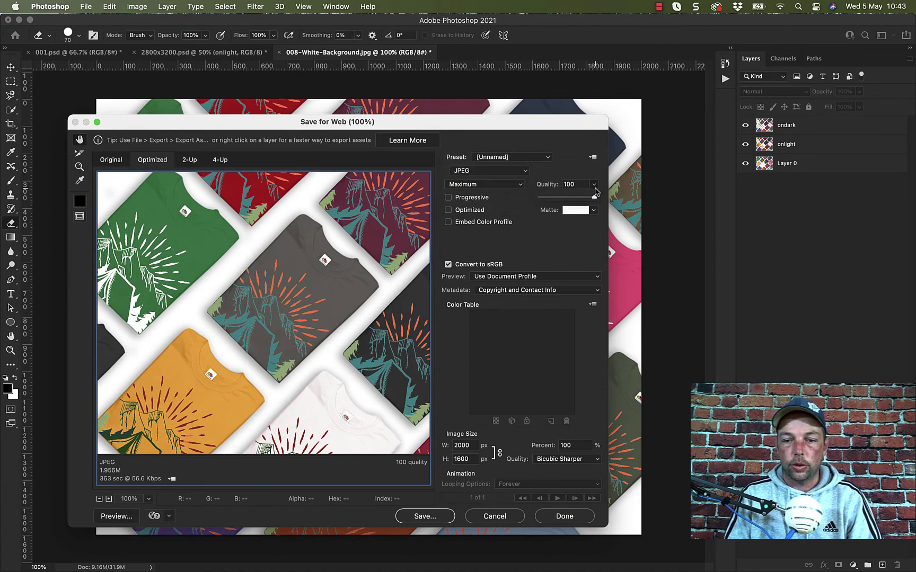
pyautogui.click(569, 183)
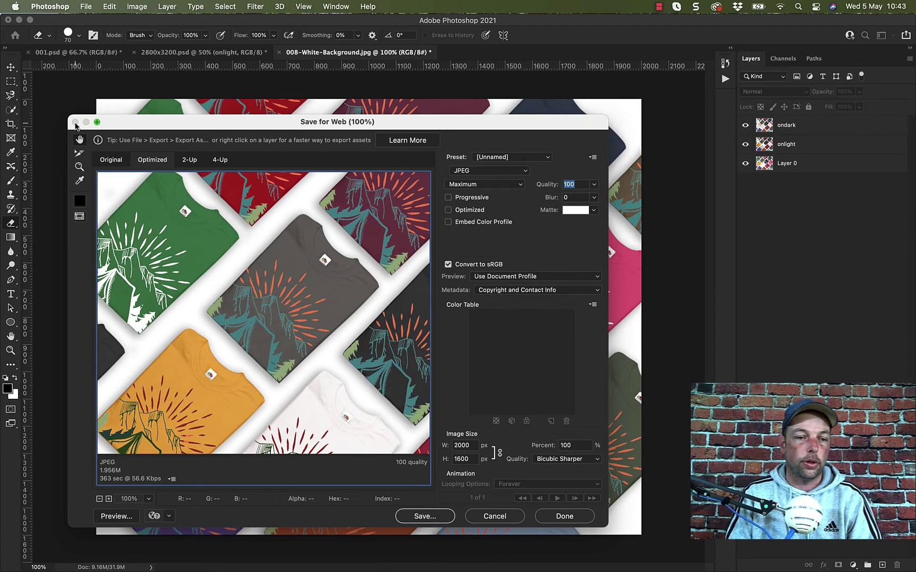
pyautogui.click(509, 516)
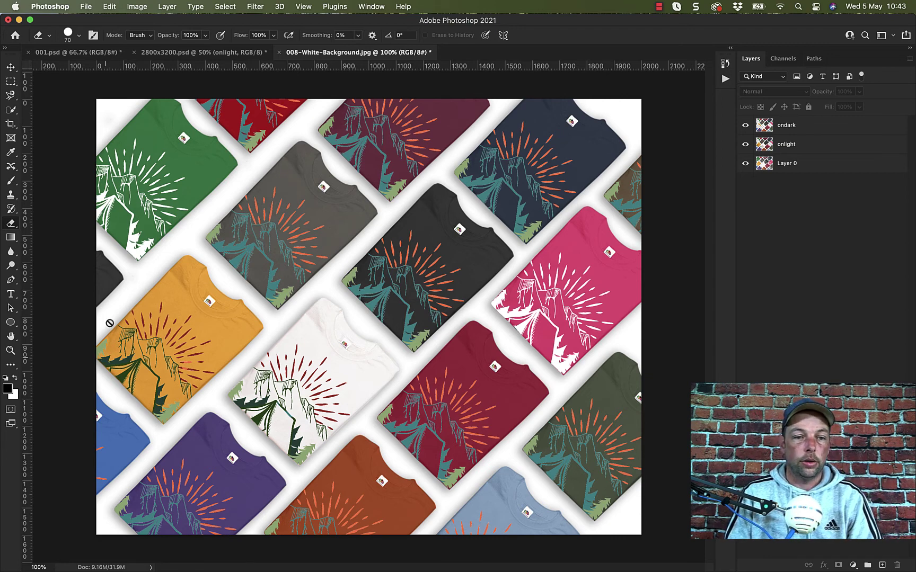
# Step: Bring the 2800x3200.psd document forward, then switch to Finder and navigate back to the Desktop folder
pyautogui.click(198, 54)
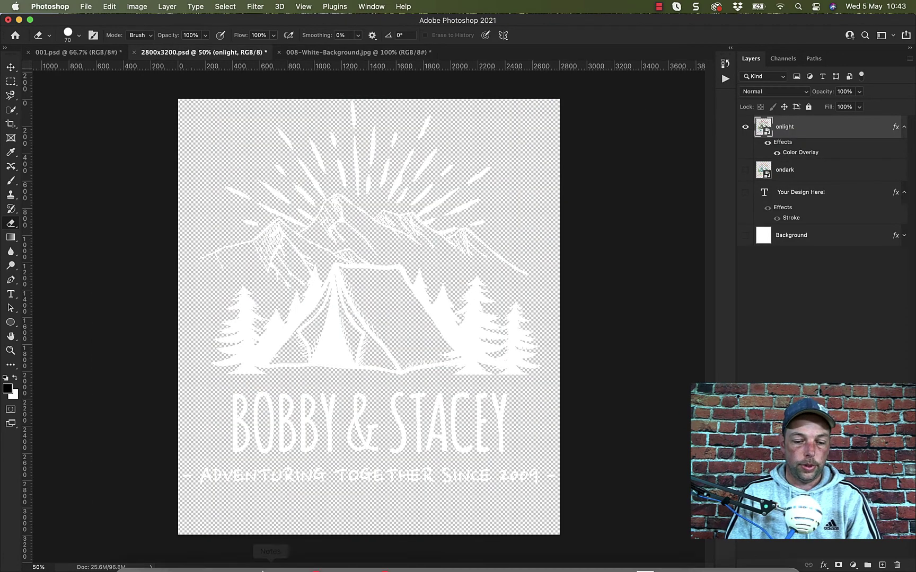
pyautogui.click(133, 548)
pyautogui.moveTo(657, 93); pyautogui.dragTo(355, 82)
pyautogui.click(185, 73)
pyautogui.click(185, 72)
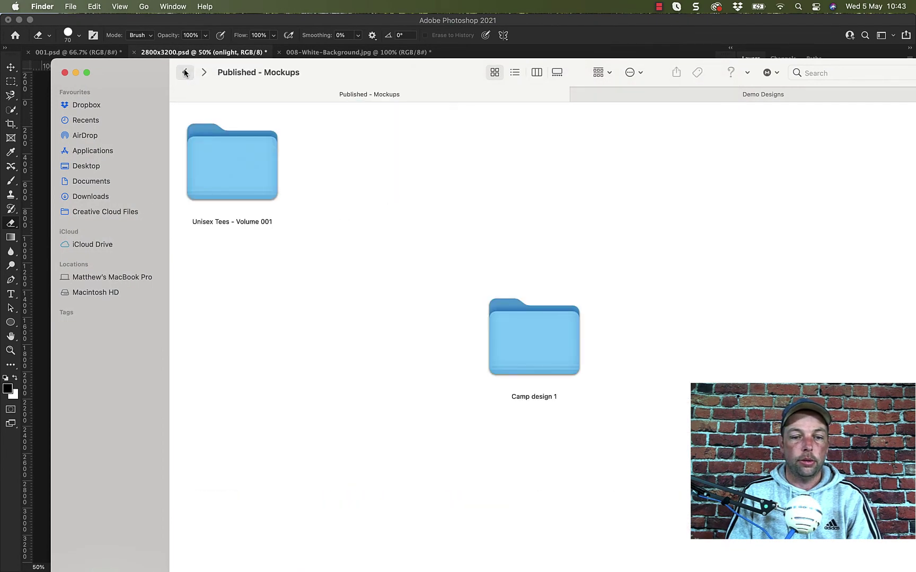
pyautogui.click(183, 73)
pyautogui.click(182, 73)
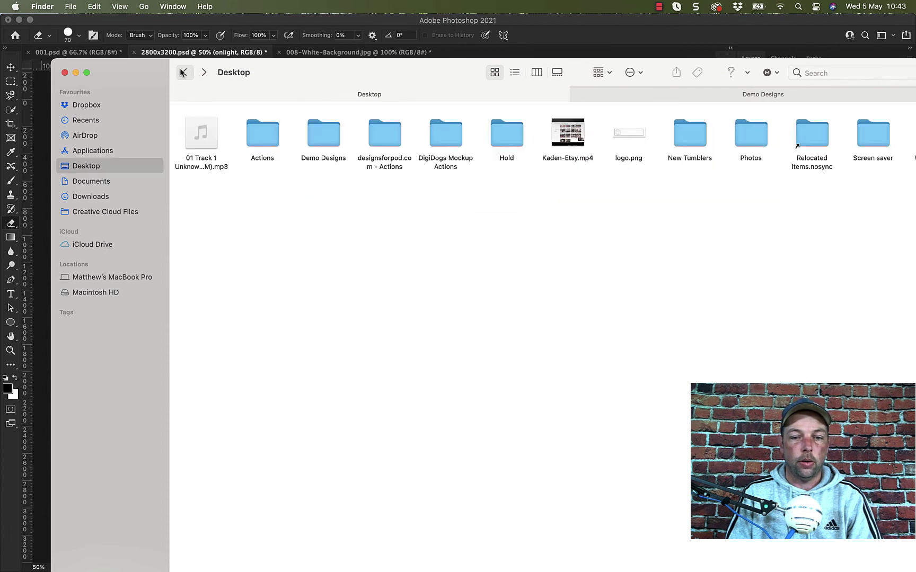
# Step: Look at the 2800x3200.psd template in the Art - PSDs folder of designsforpod.com - Actions, and return to the parent folder
pyautogui.doubleClick(380, 137)
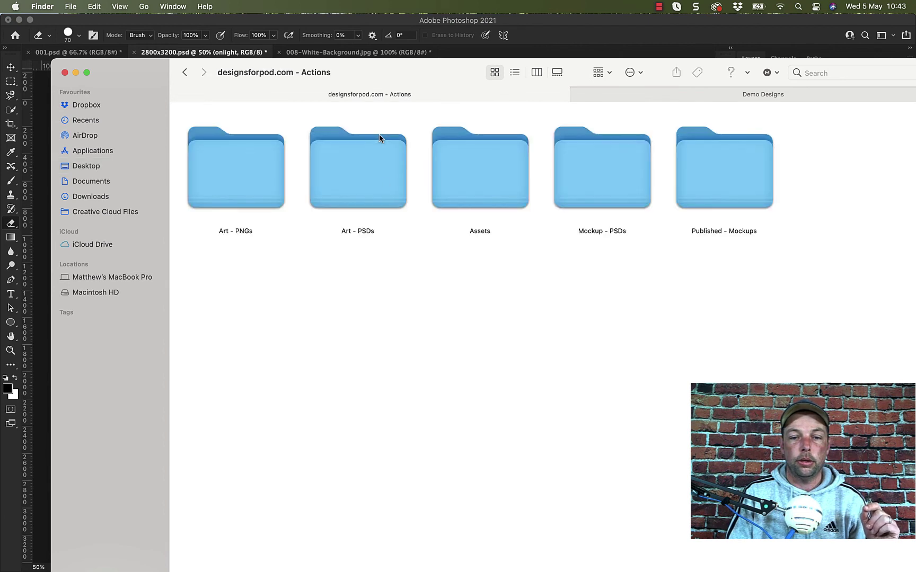
pyautogui.doubleClick(339, 193)
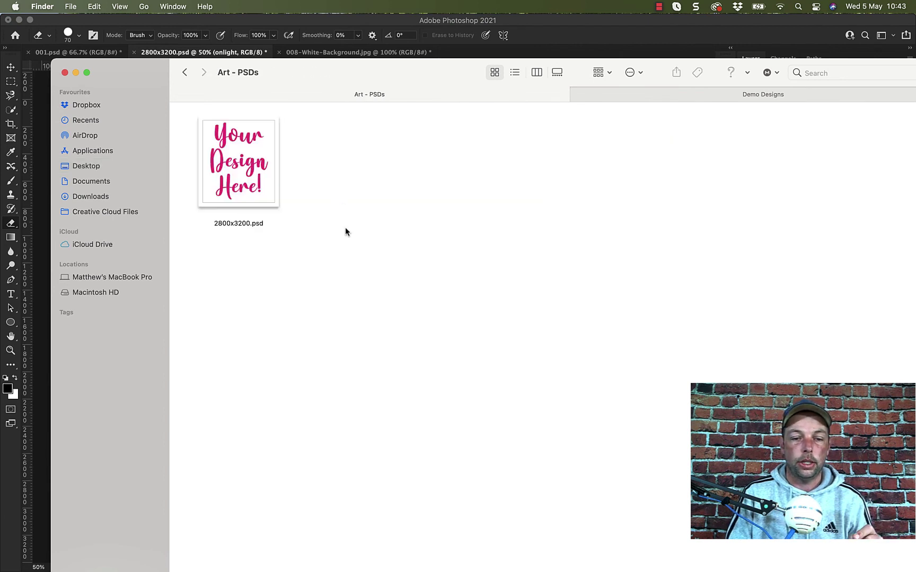
pyautogui.click(246, 170)
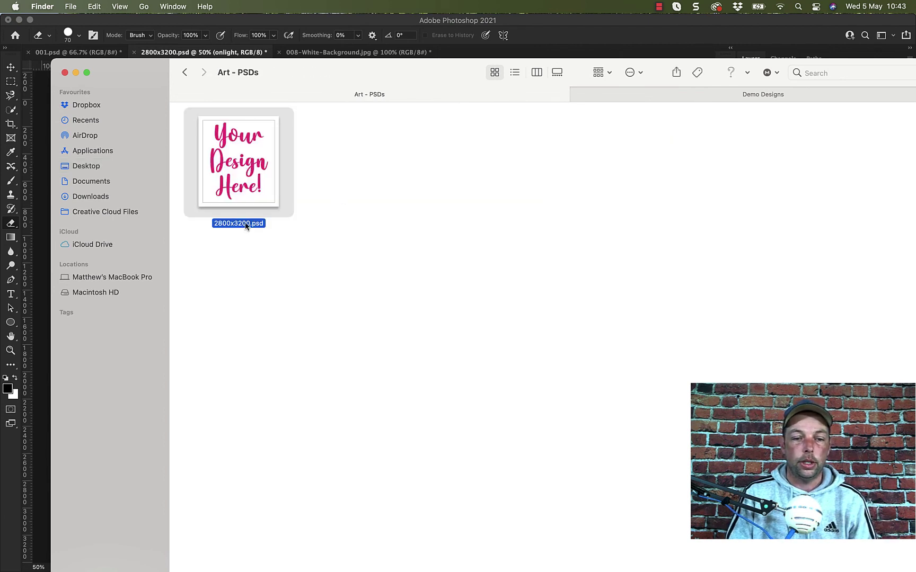
pyautogui.click(186, 72)
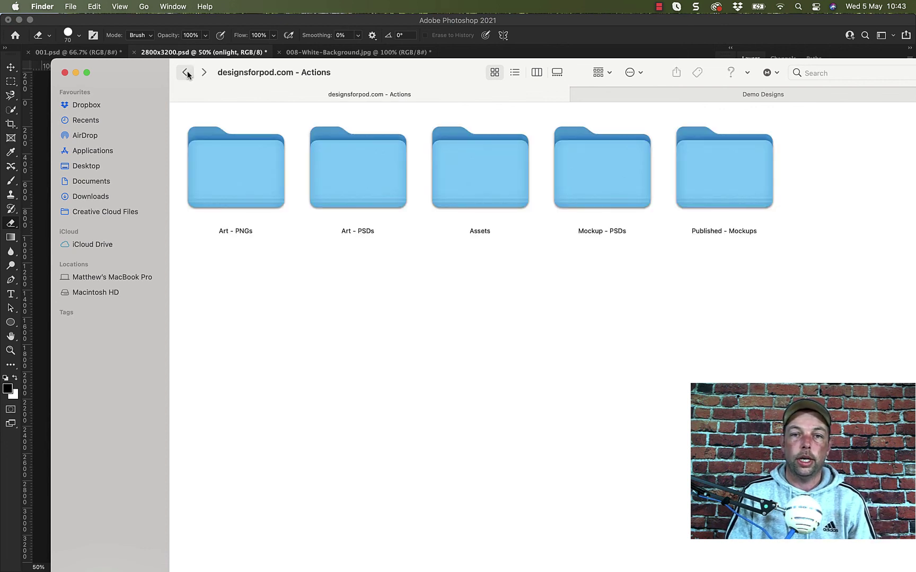